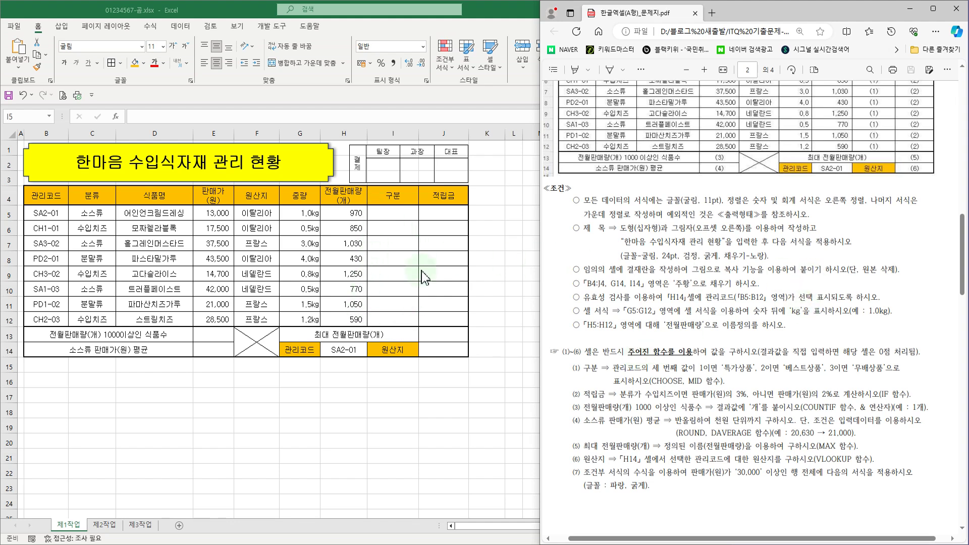
Step: Review condition (1) on the exam sheet for the 구분 column, including its three product labels and required functions
scroll(792, 192, up, 3)
scroll(838, 264, down, 3)
scroll(838, 263, down, 2)
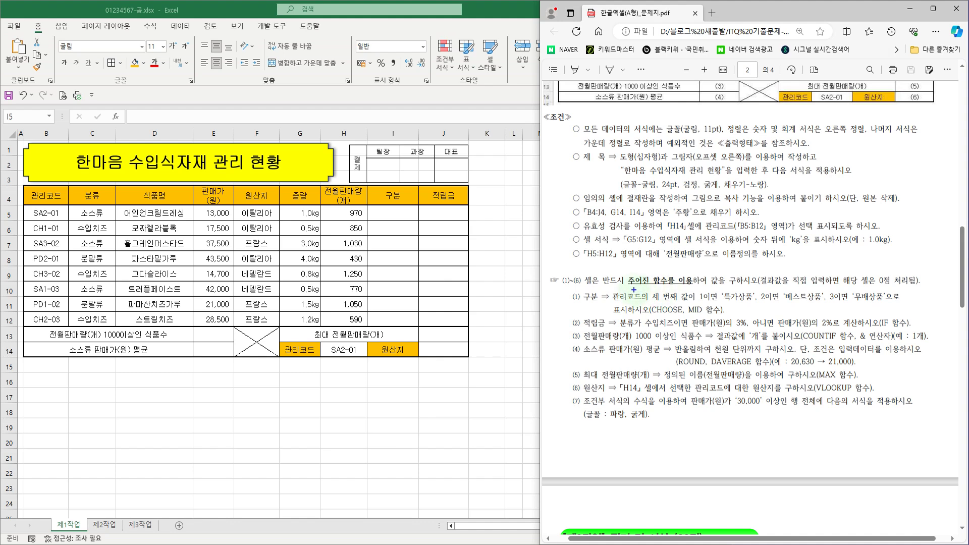
mouse_move(692, 288)
mouse_down()
mouse_move(729, 302)
mouse_move(766, 296)
mouse_move(824, 305)
mouse_move(837, 293)
mouse_move(885, 305)
mouse_up()
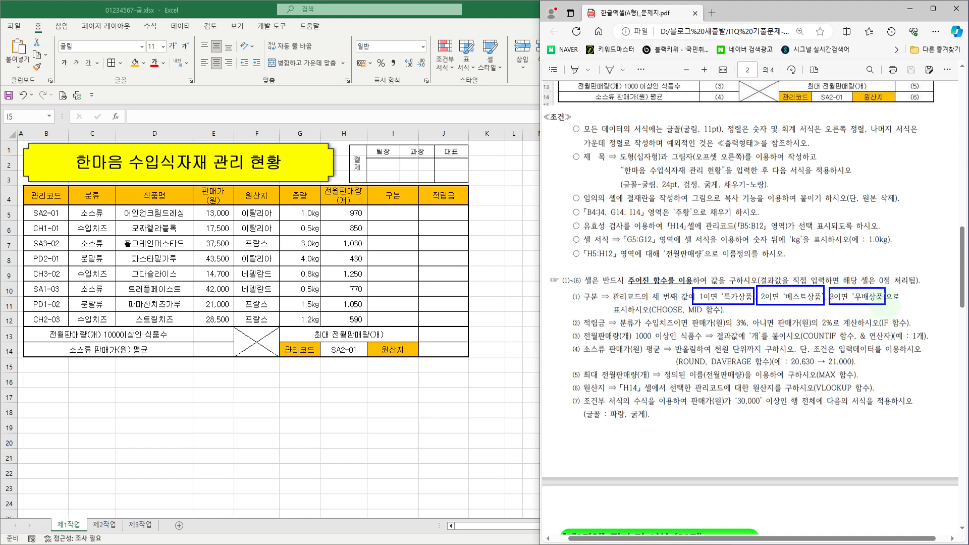
drag(648, 305, 727, 319)
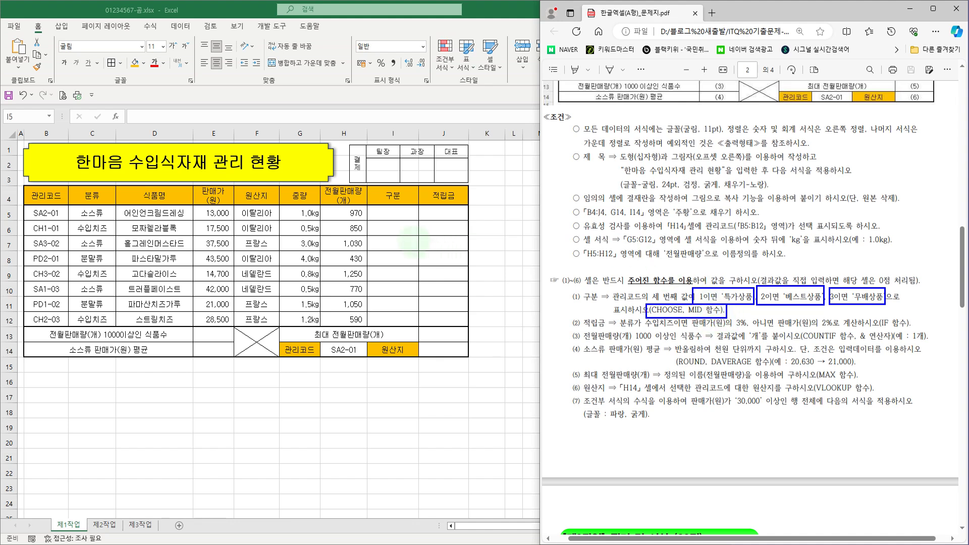
Step: Start a formula with the MID function in cell I5, the first cell of the 구분 column
click(383, 213)
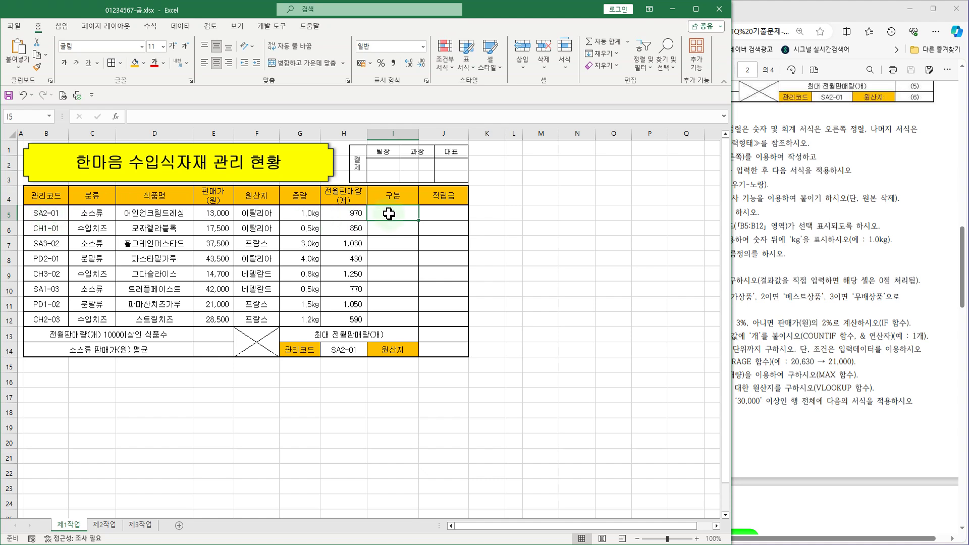
click(149, 112)
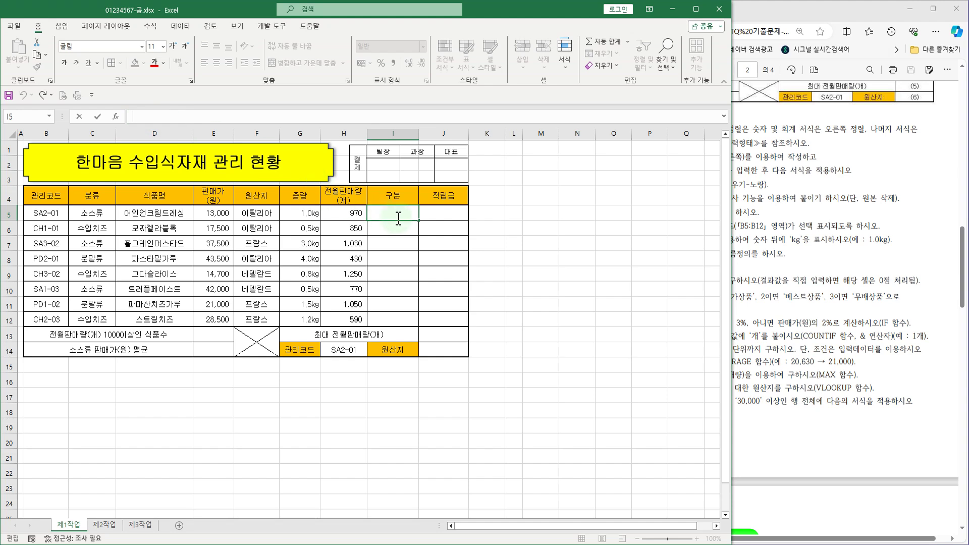
click(149, 117)
text(=)
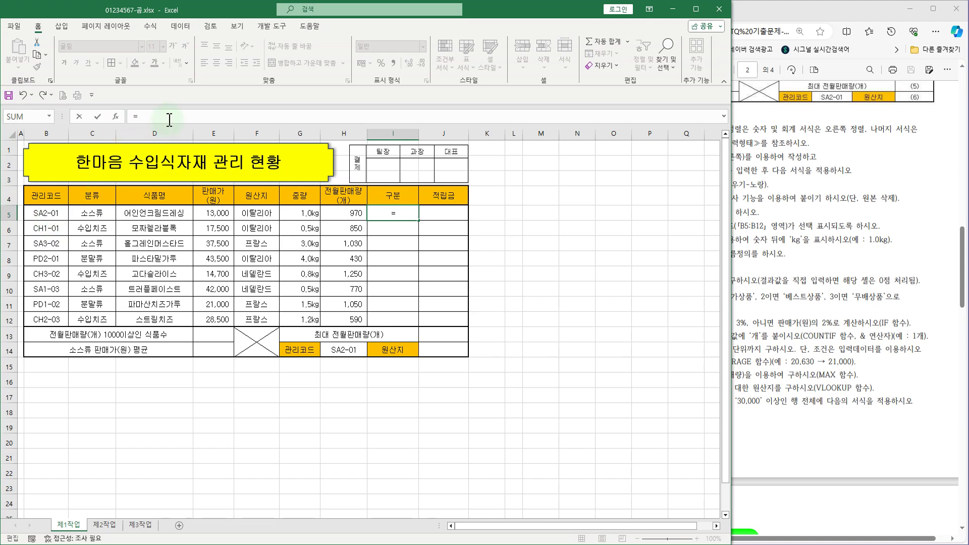
text(ㅡㅑㅇ)
key(BackSpace)
key(BackSpace)
key(BackSpace)
text(mid)
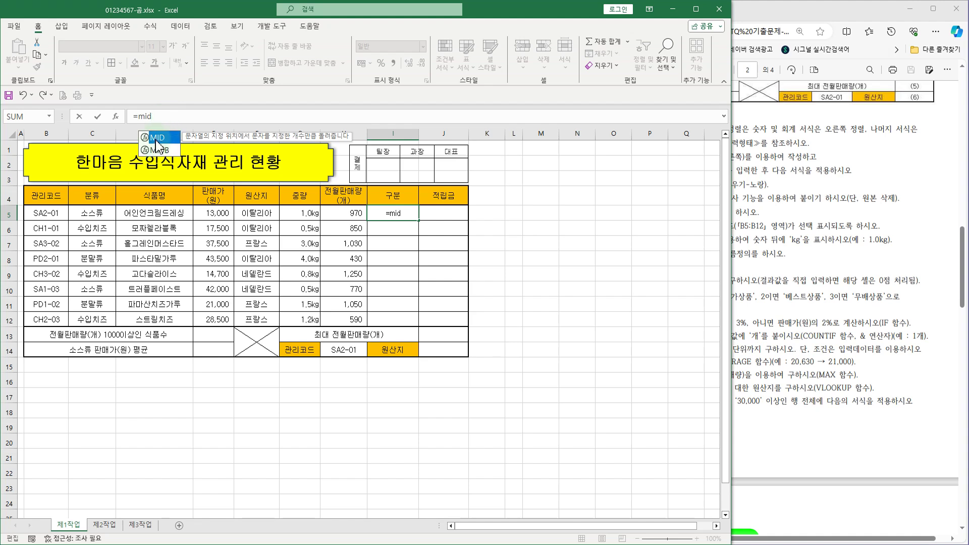
double_click(157, 139)
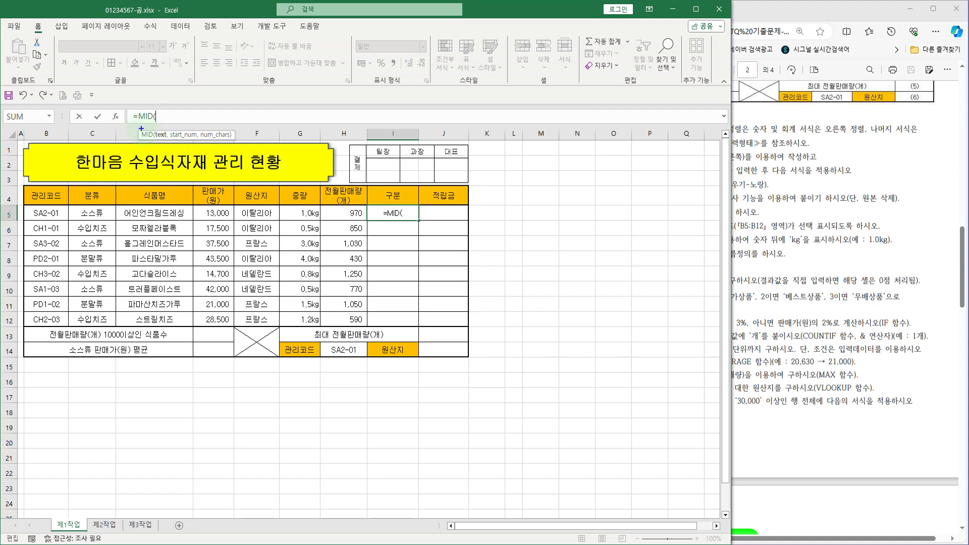
Step: Complete the MID formula with text B5, start position 3 and one character, giving =MID(B5,3,1)
drag(136, 126, 243, 145)
click(46, 215)
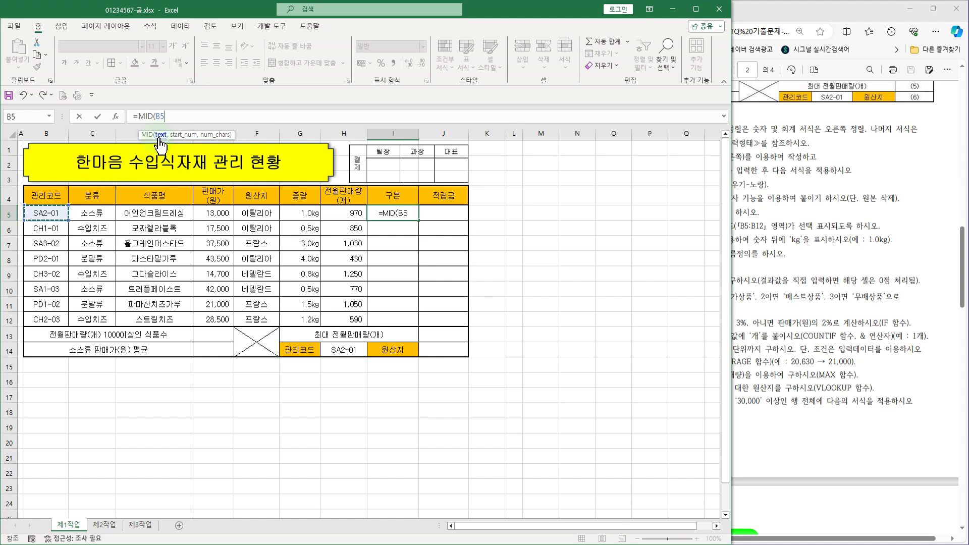
text(,)
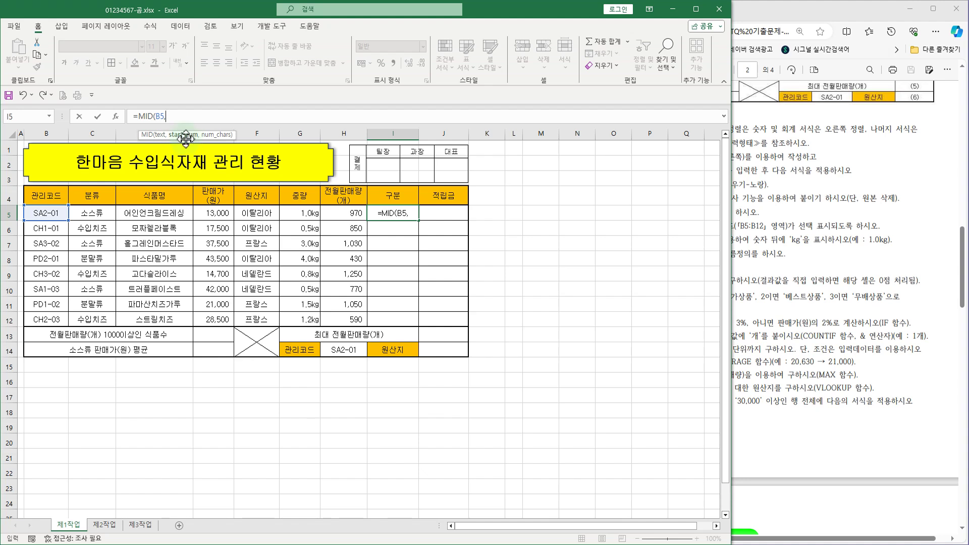
text(3)
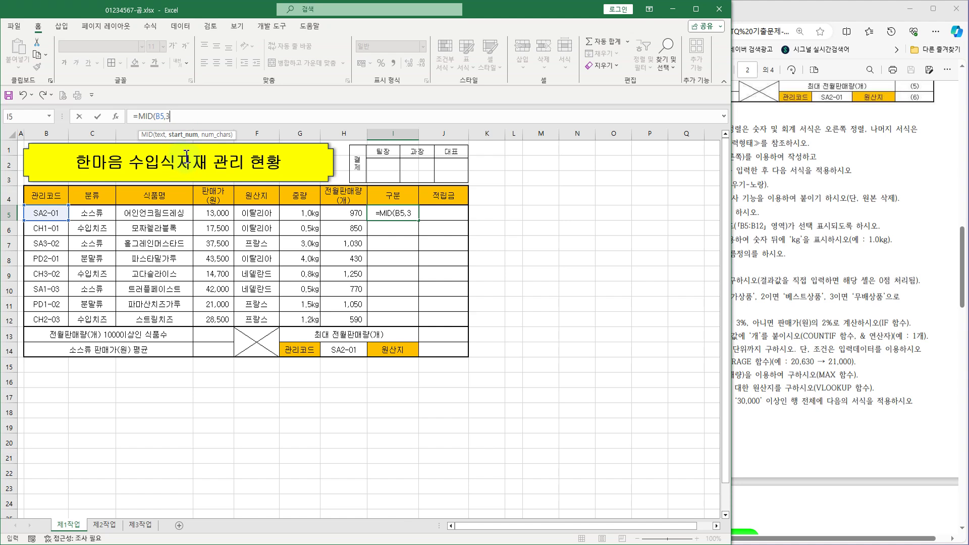
text(,)
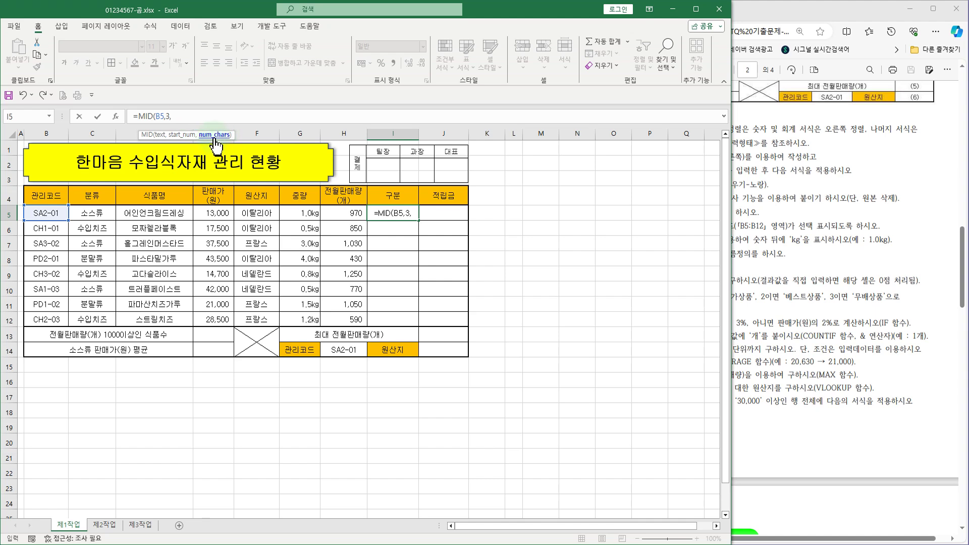
text(1)
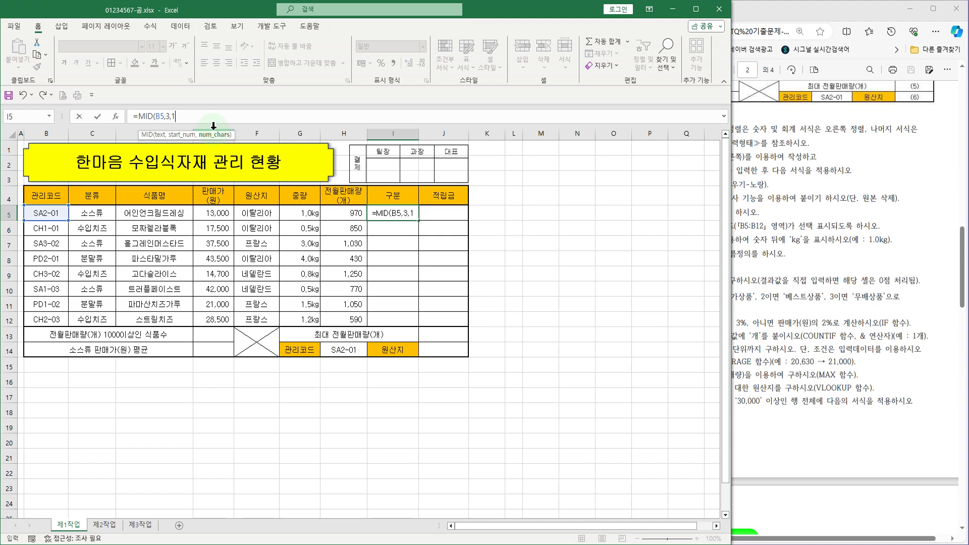
text())
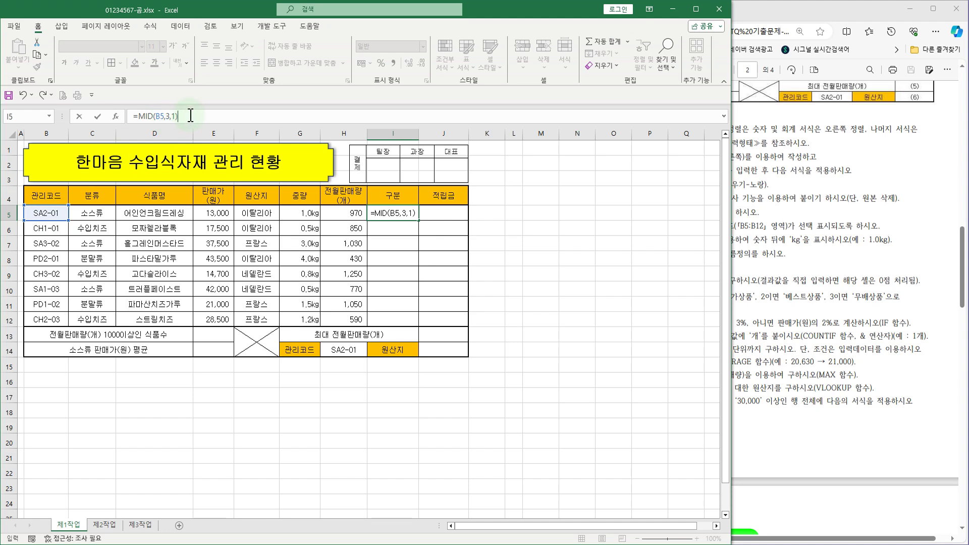
key(Return)
Step: Fill the formula from I5 down to I12 without copying the formatting
click(396, 213)
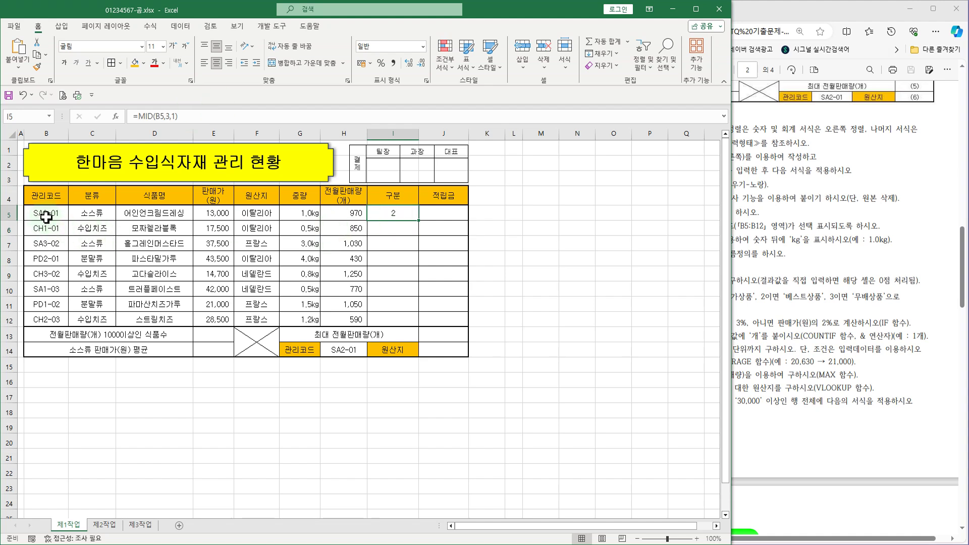
click(396, 213)
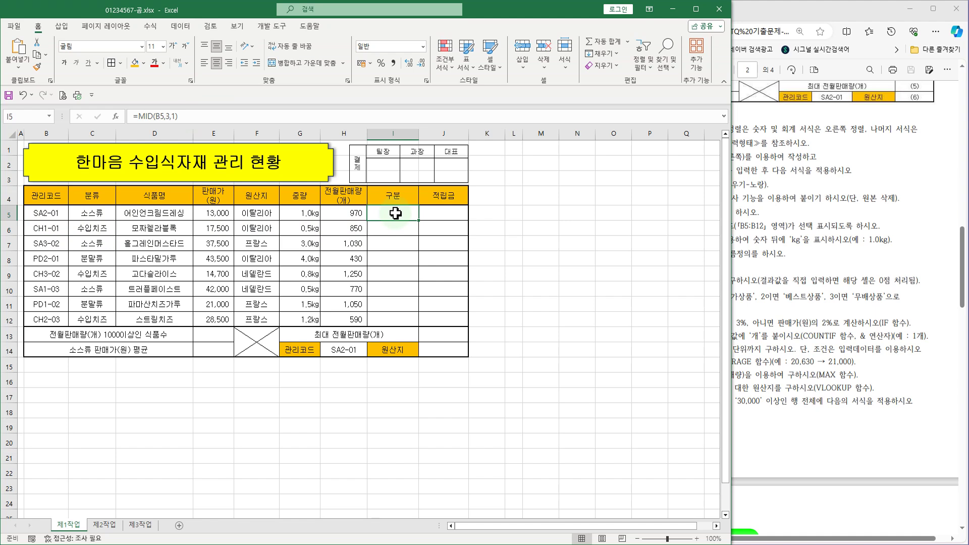
drag(418, 221, 422, 327)
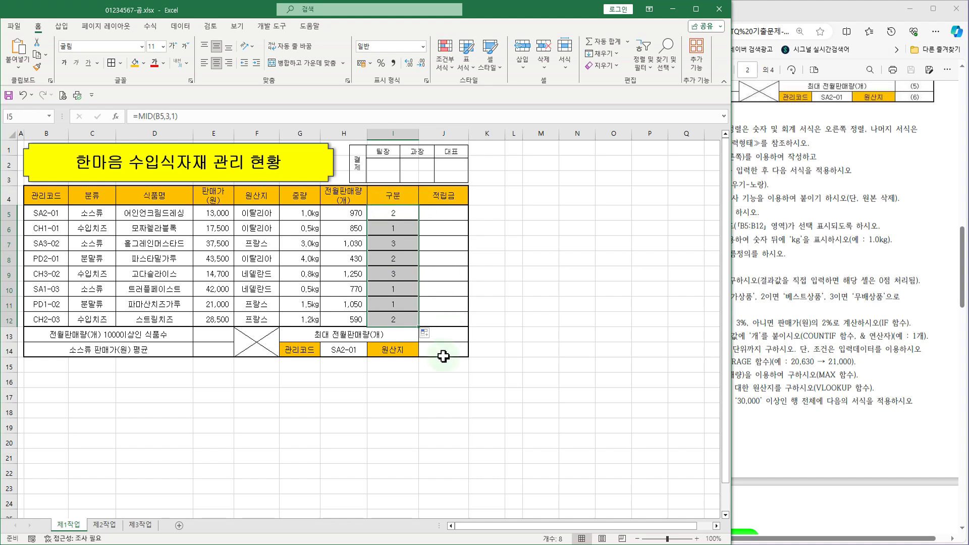
click(427, 334)
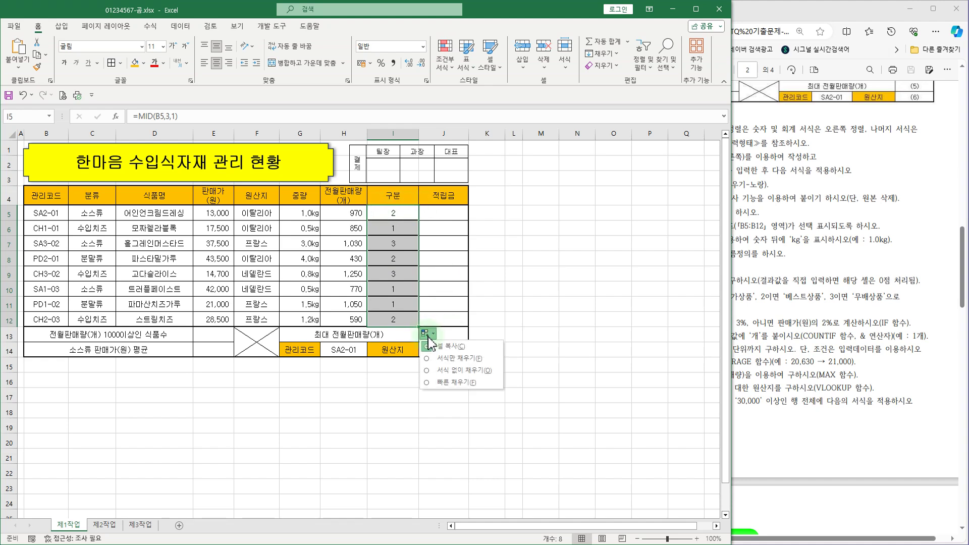
click(461, 371)
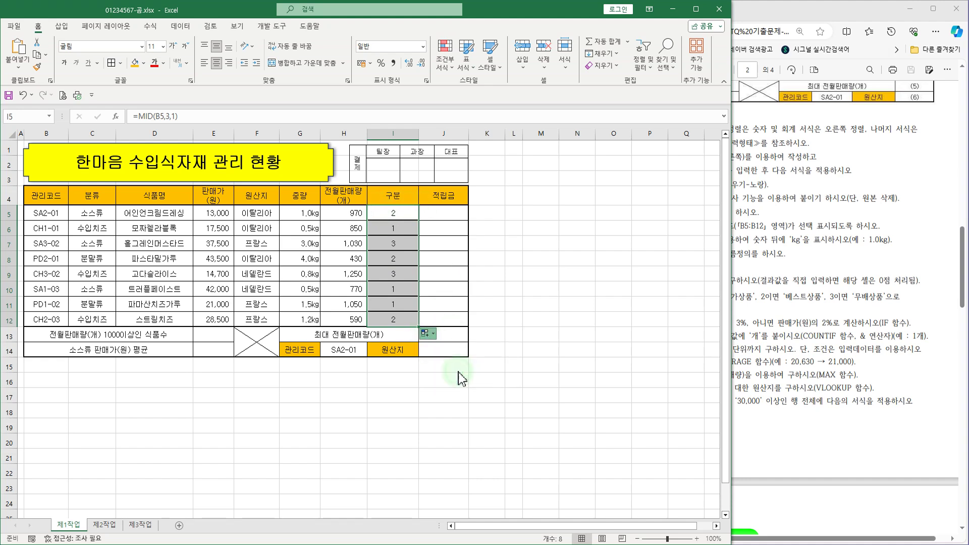
Step: Check the cell references in the filled MID formulas in I5 through I8
click(399, 213)
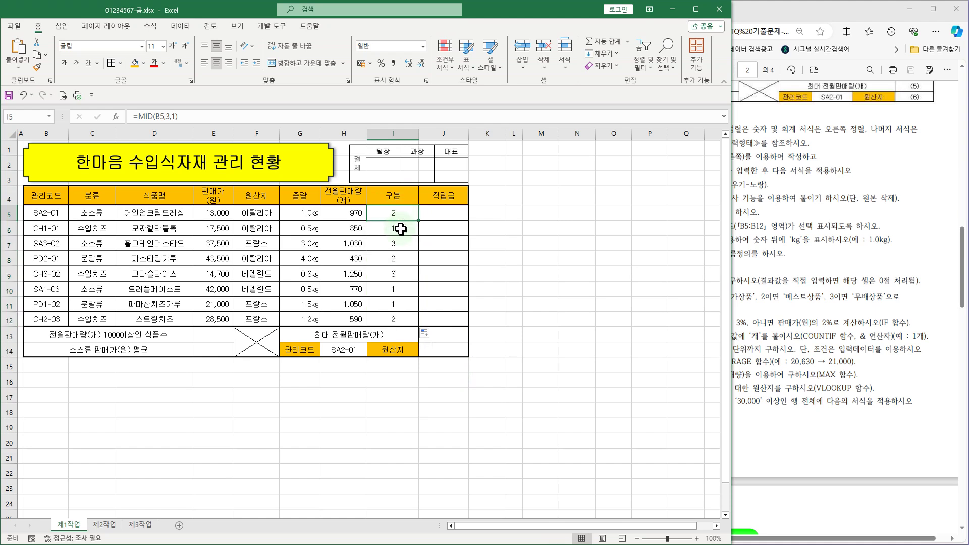
click(401, 229)
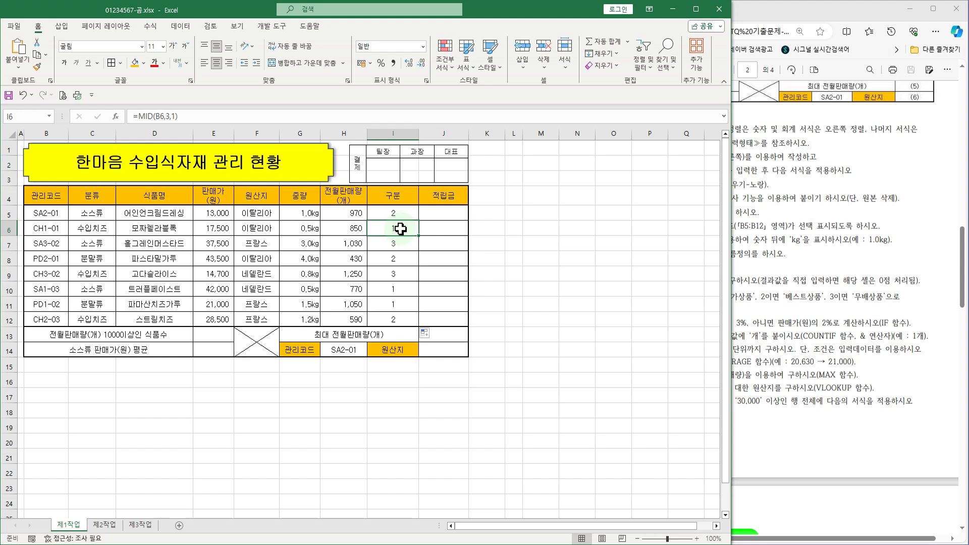
click(163, 116)
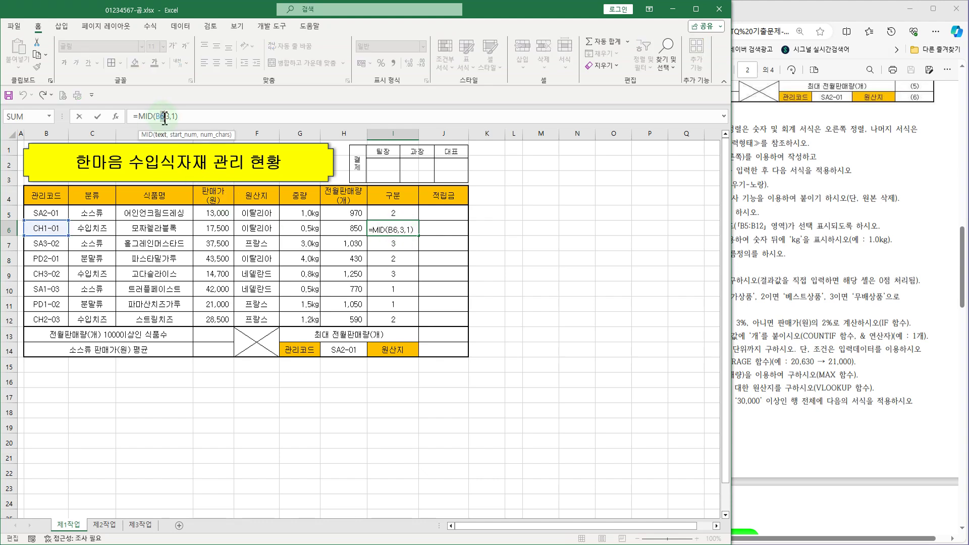
key(Escape)
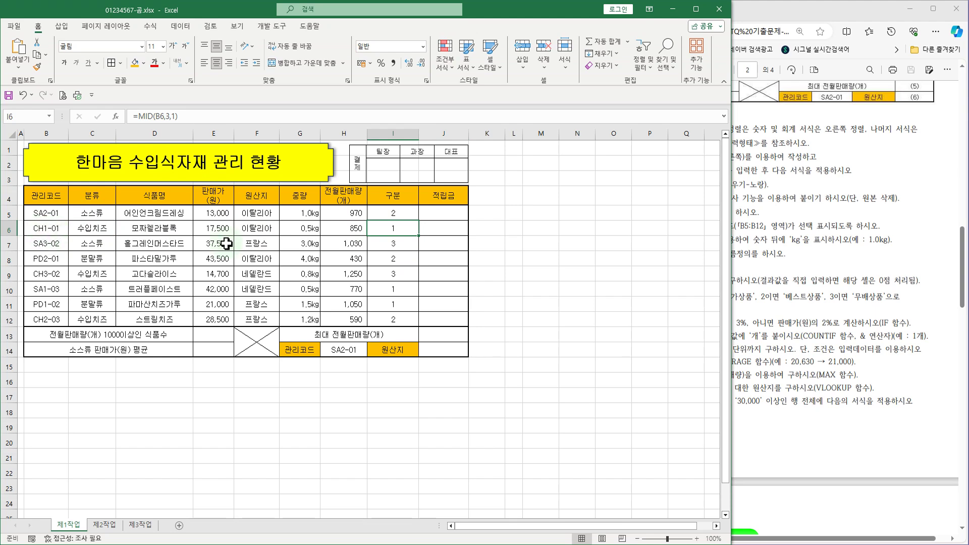
click(403, 246)
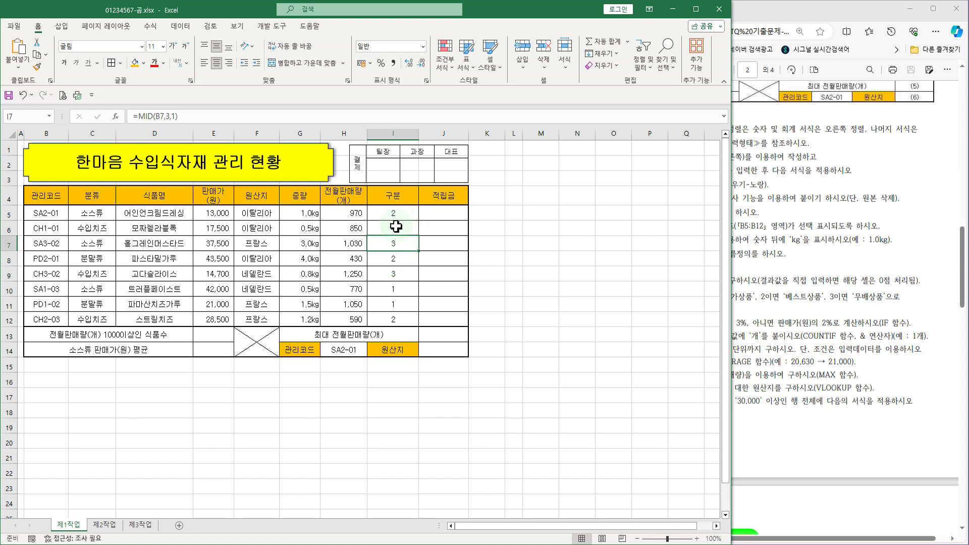
click(399, 259)
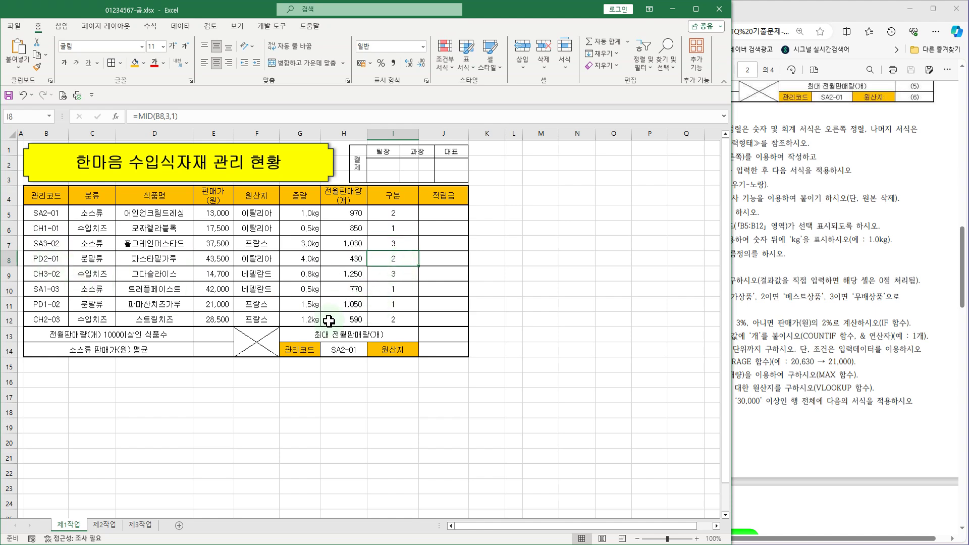
click(398, 211)
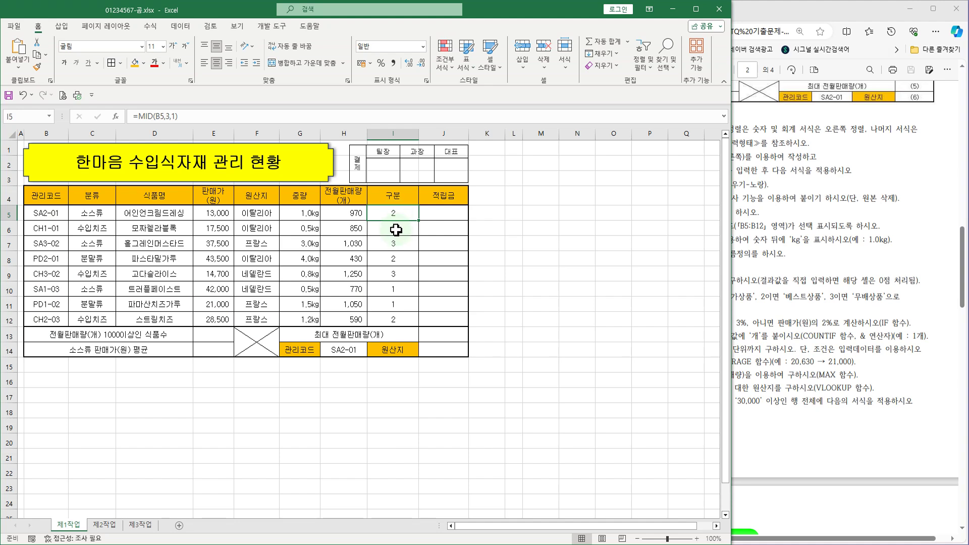
Step: Wrap the MID formula in I5 in a CHOOSE function so that MID(B5,3,1) is its index number
click(855, 335)
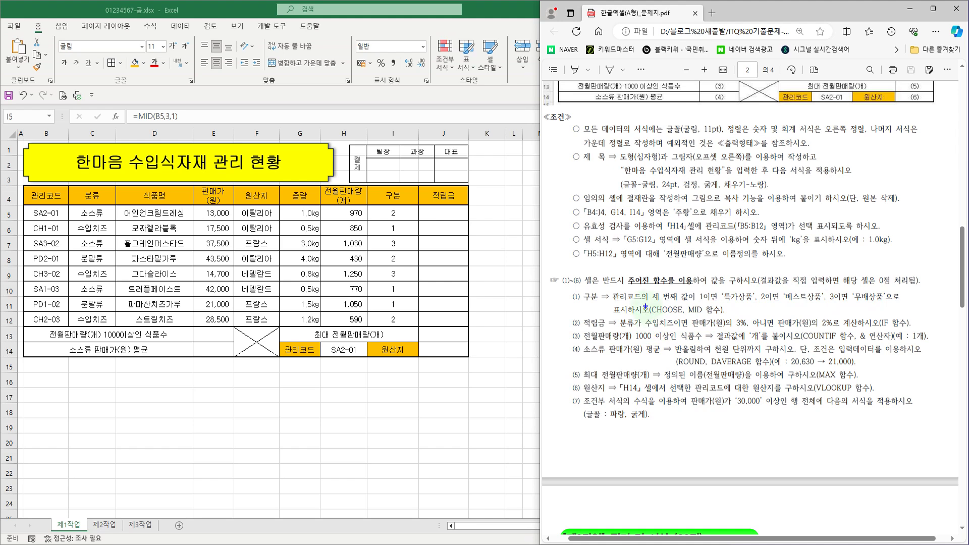
drag(647, 303, 683, 317)
click(407, 211)
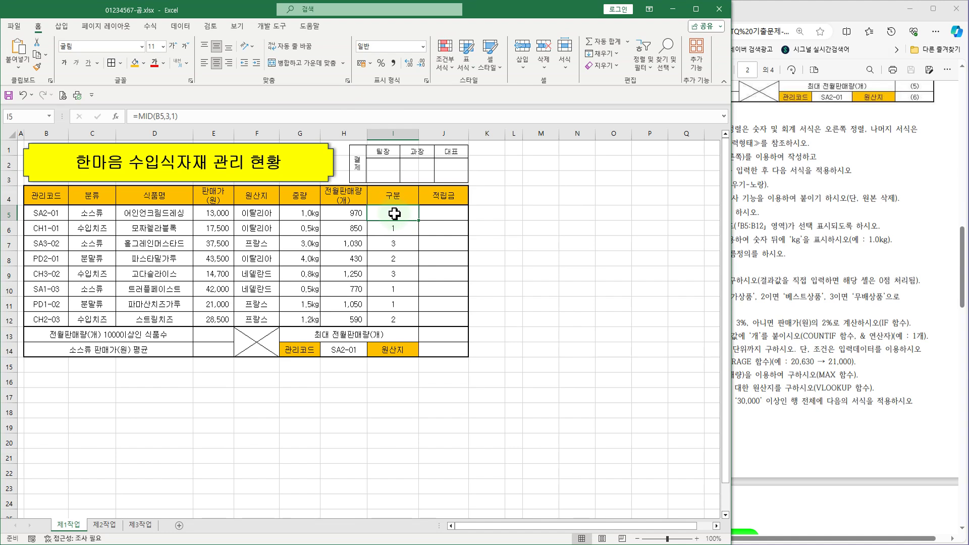
click(144, 116)
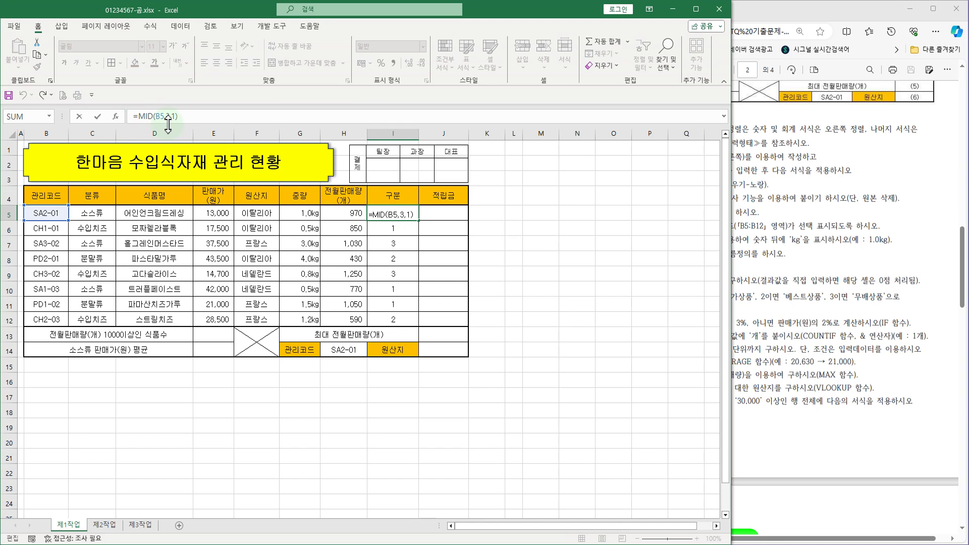
text(choo)
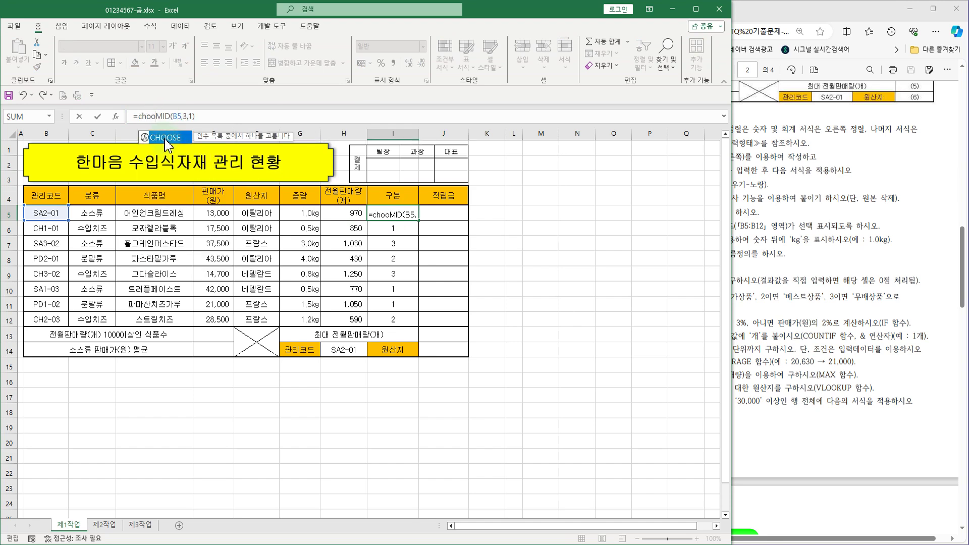
double_click(171, 137)
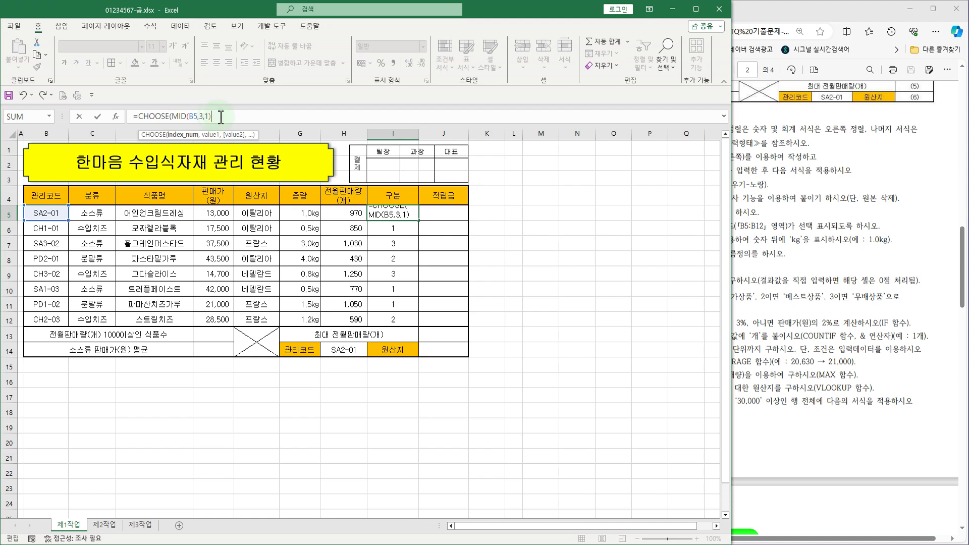
Step: Add the values "특가상품", "베스트상품" and "무배상품" to the CHOOSE formula in I5 and enter it
text(,"xmr)
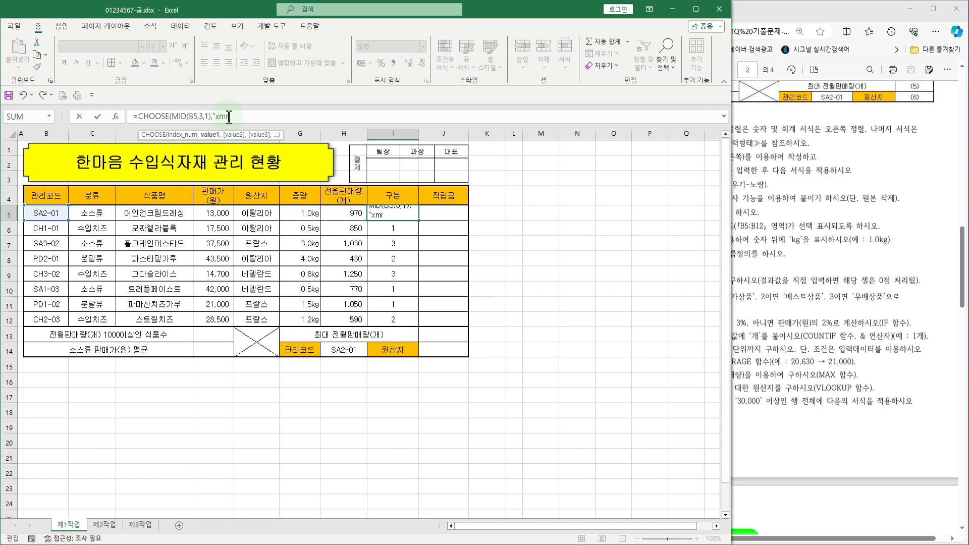
key(BackSpace)
key(BackSpace)
key(BackSpace)
text(특가상품")
text(,)
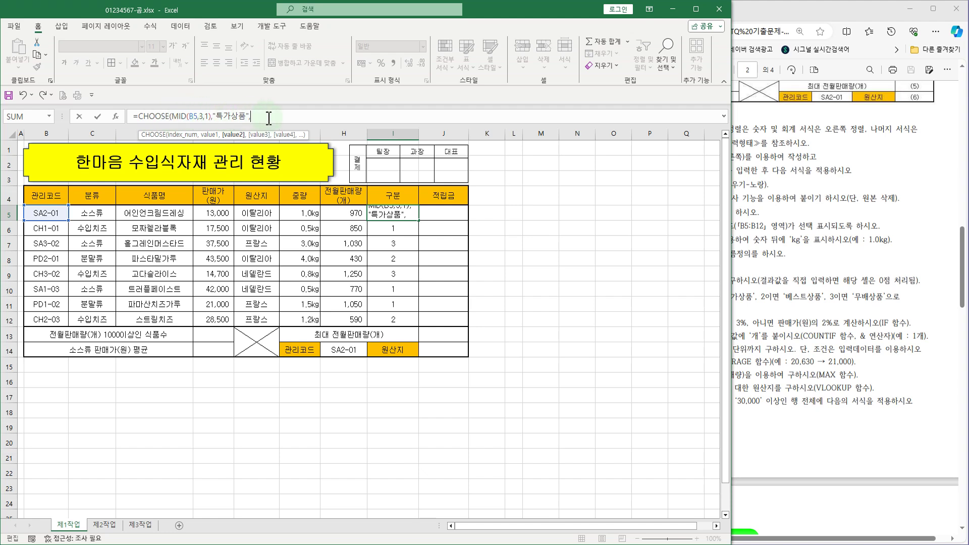
text(베스트상품",)
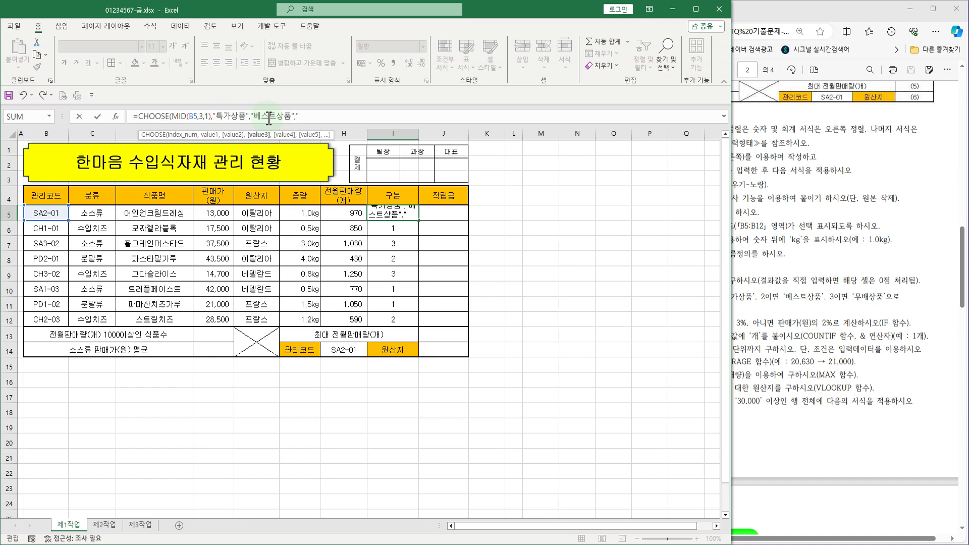
text("무배상품")
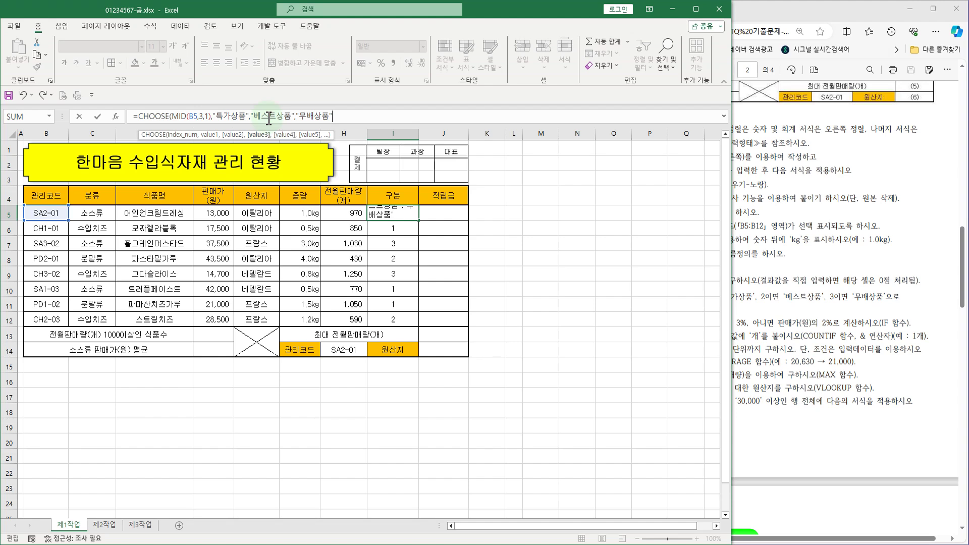
text())
key(Return)
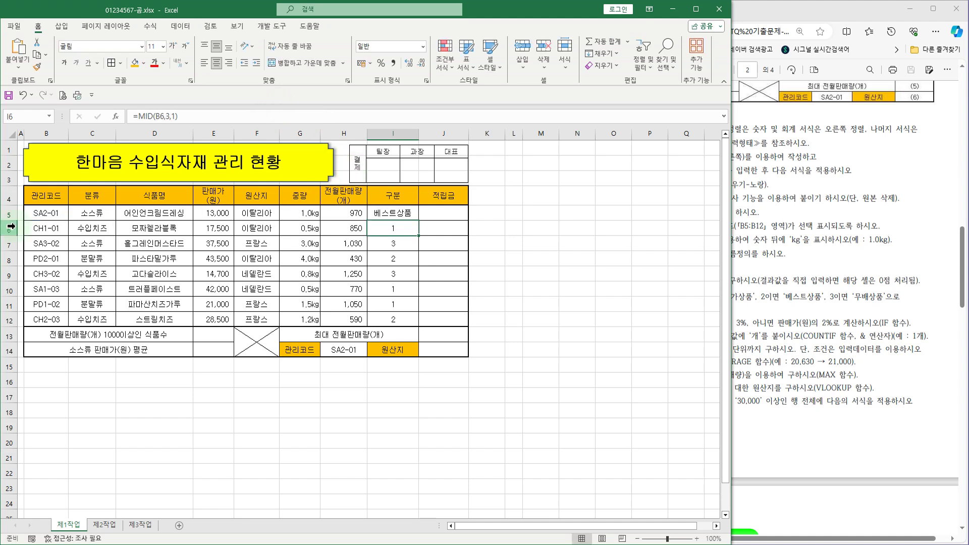
Step: Fill the CHOOSE formula from I5 down to I12 without copying the formatting
click(401, 215)
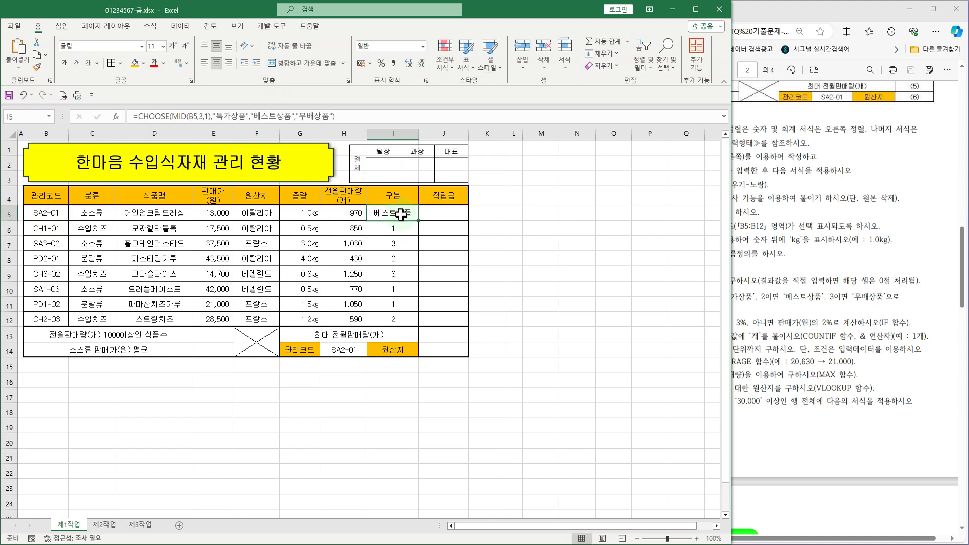
drag(419, 222, 421, 327)
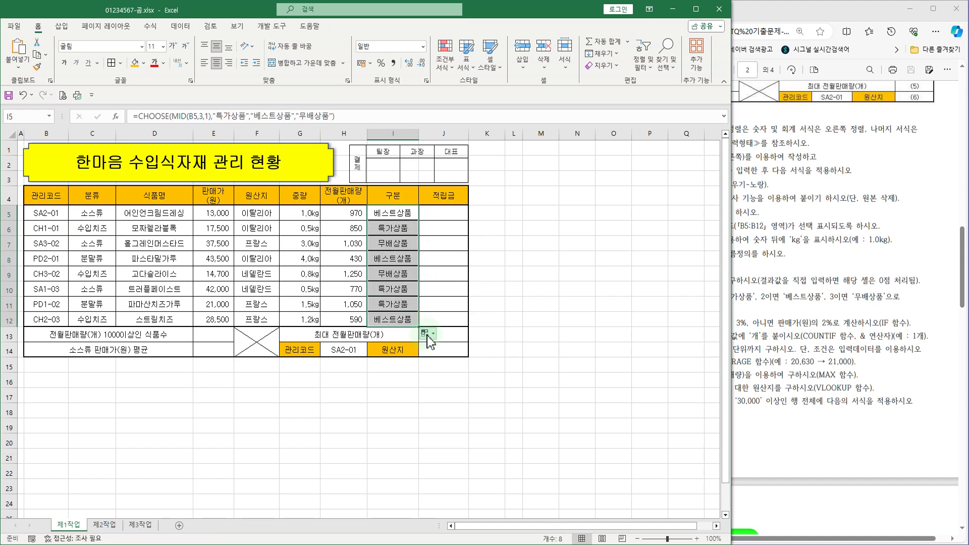
click(427, 334)
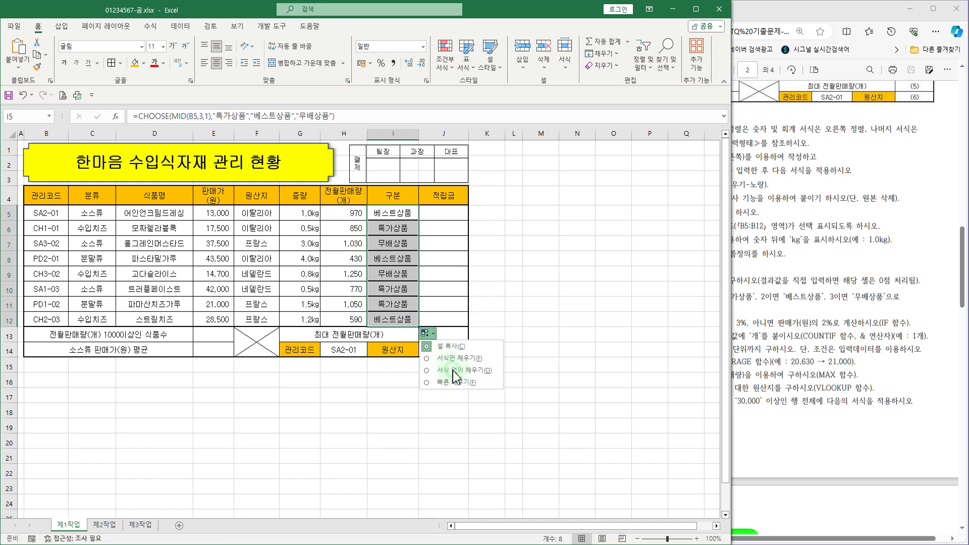
click(452, 370)
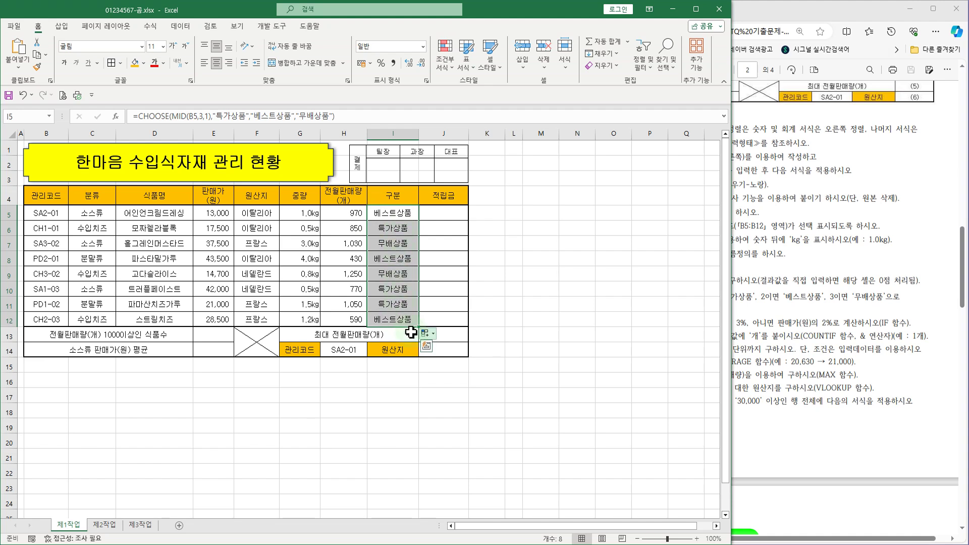
click(500, 332)
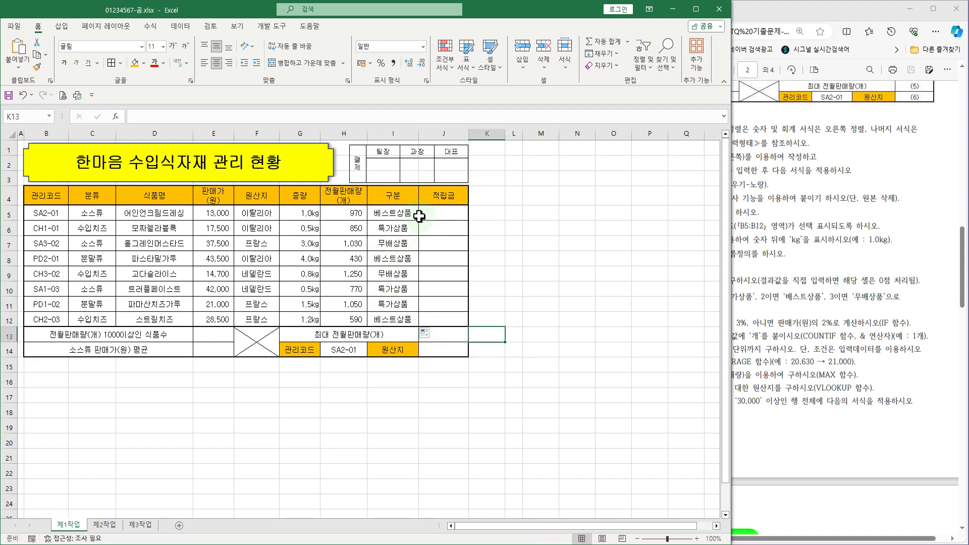
Step: Clear the contents of the 구분 cells I5:I12
drag(402, 214, 404, 318)
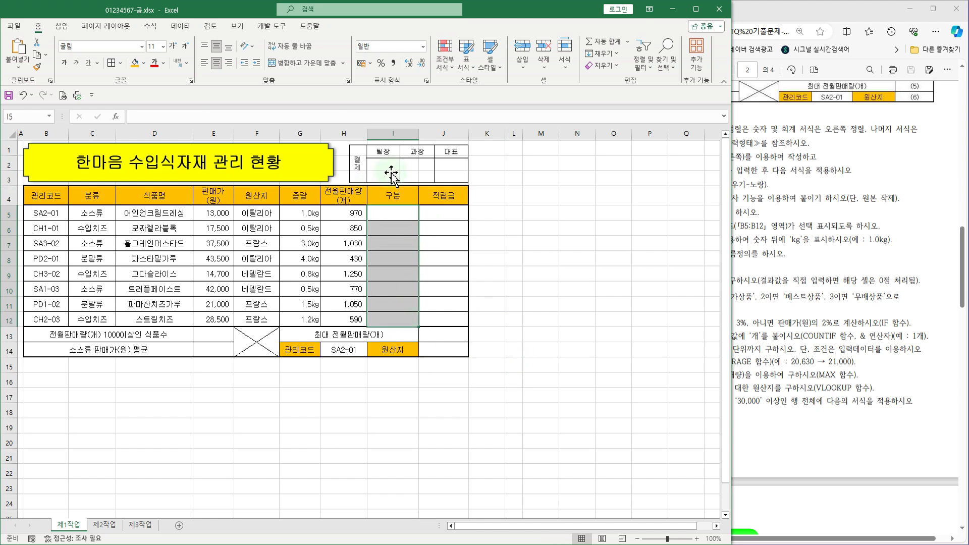
key(Delete)
click(490, 227)
Step: Begin a CHOOSE formula for the range I5:I12 with MID(B5,3,1) as its index number
drag(395, 220, 386, 317)
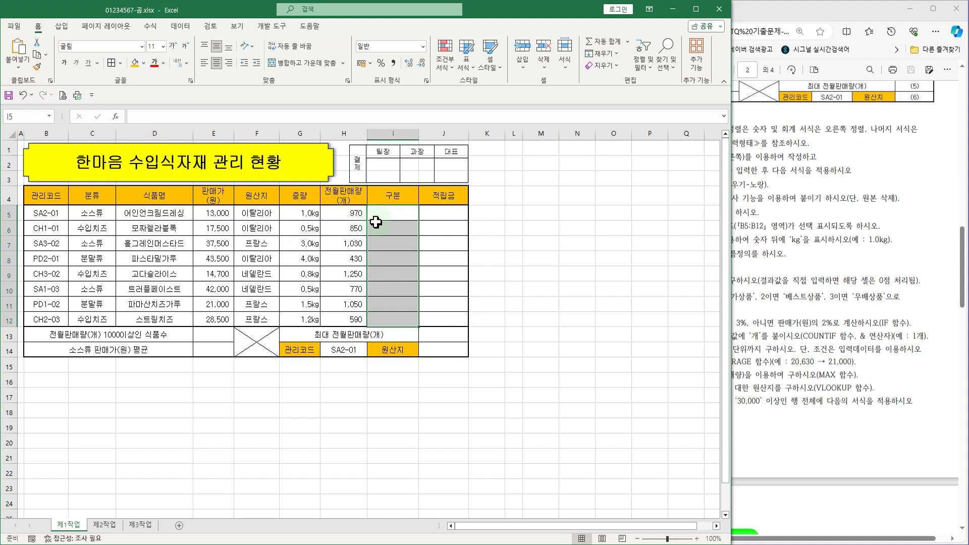
click(190, 117)
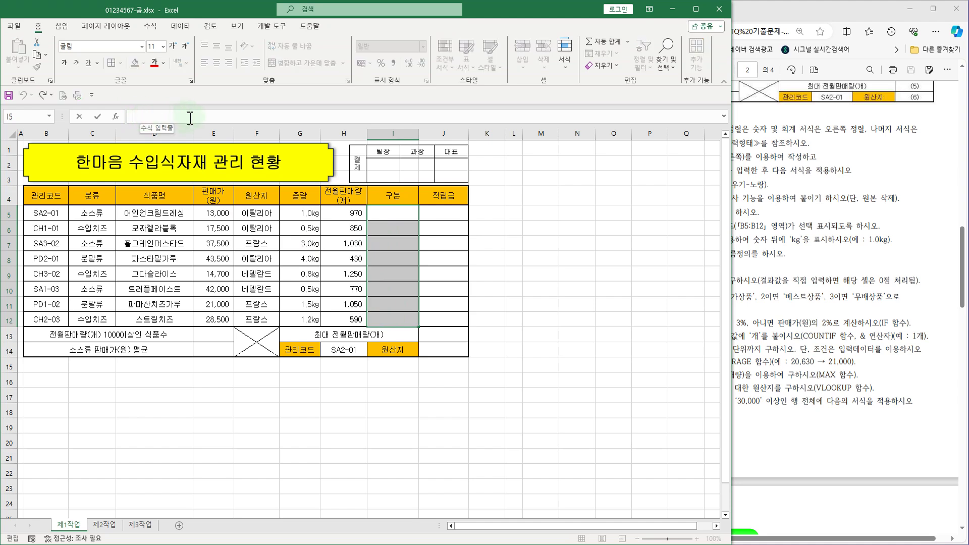
text(=)
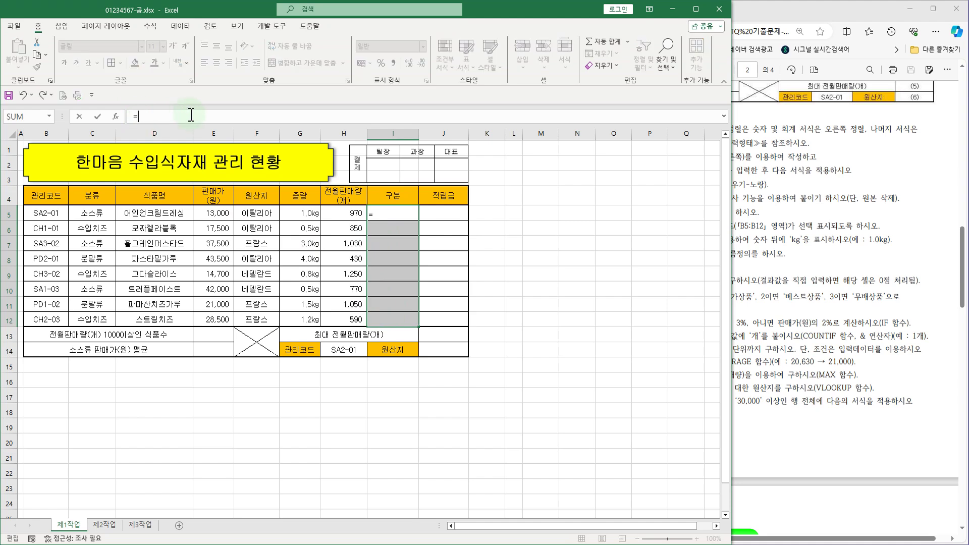
text(choo)
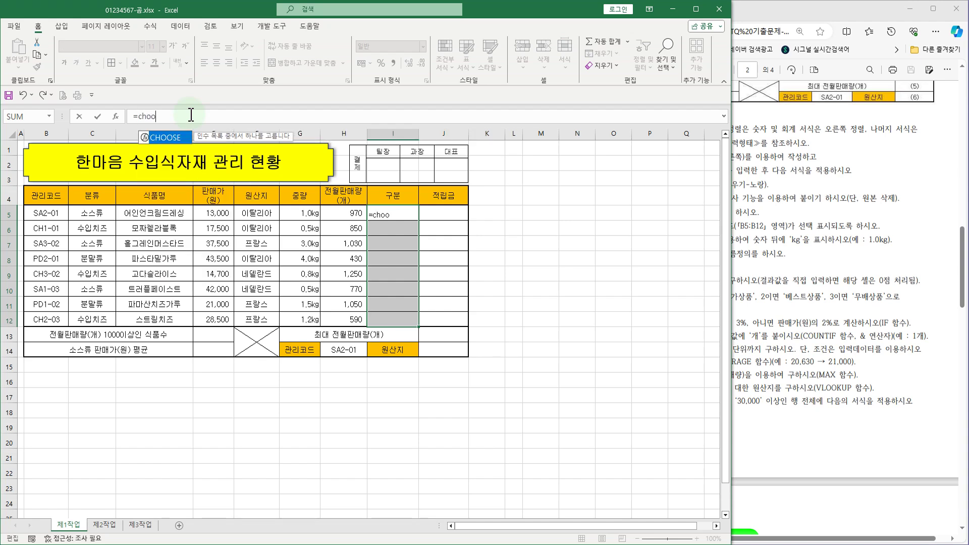
double_click(169, 137)
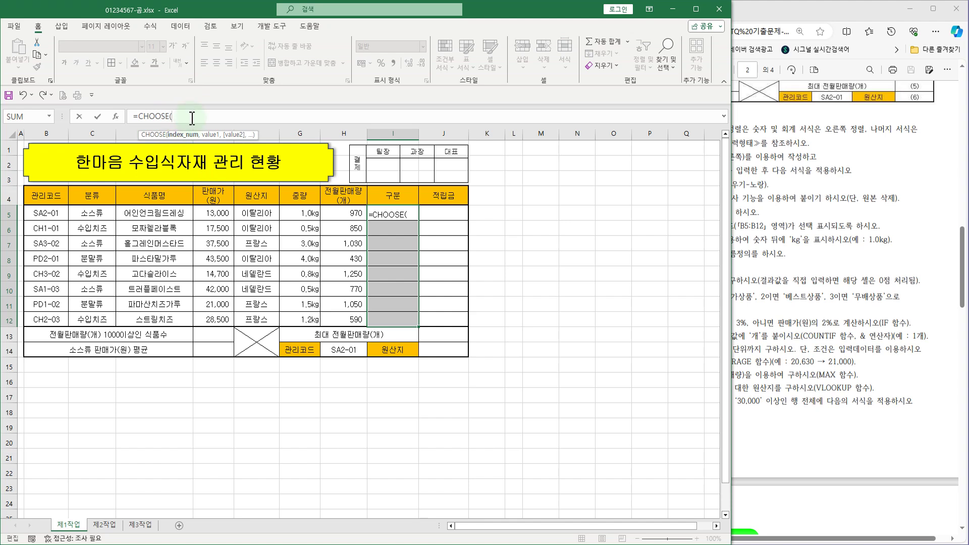
text(mid)
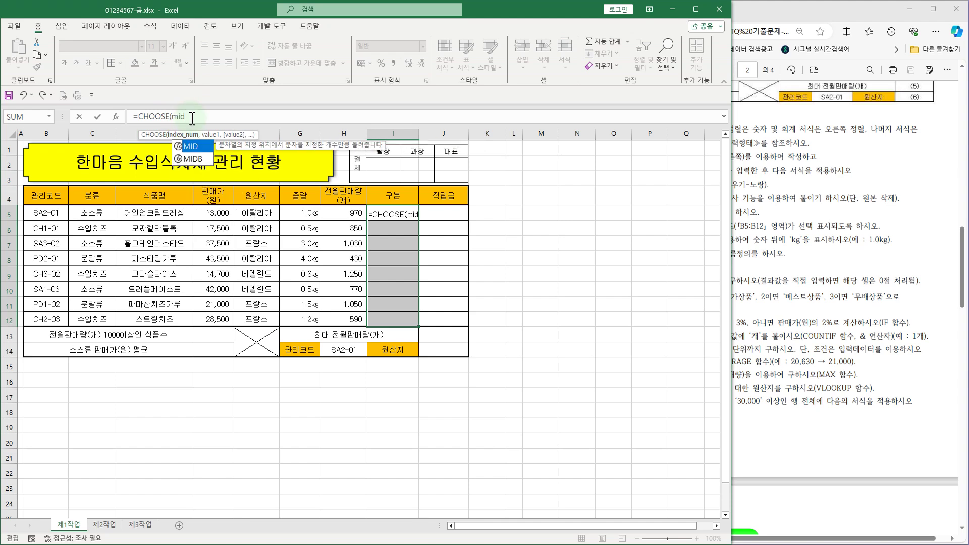
double_click(191, 146)
click(51, 214)
text(,3,1))
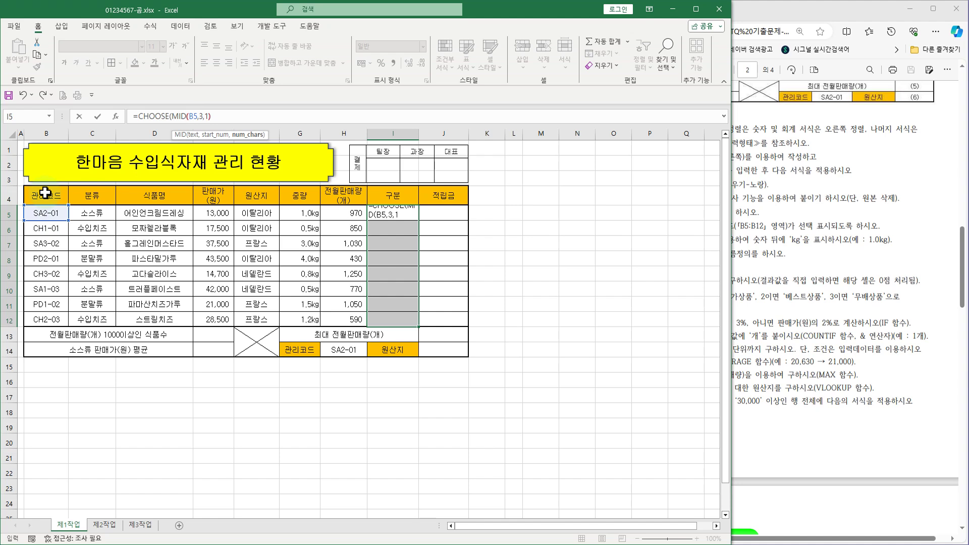
Step: Complete the CHOOSE formula with "특가상품", "베스트상품" and "무배상품" and enter it into all of I5:I12 at once
text(,)
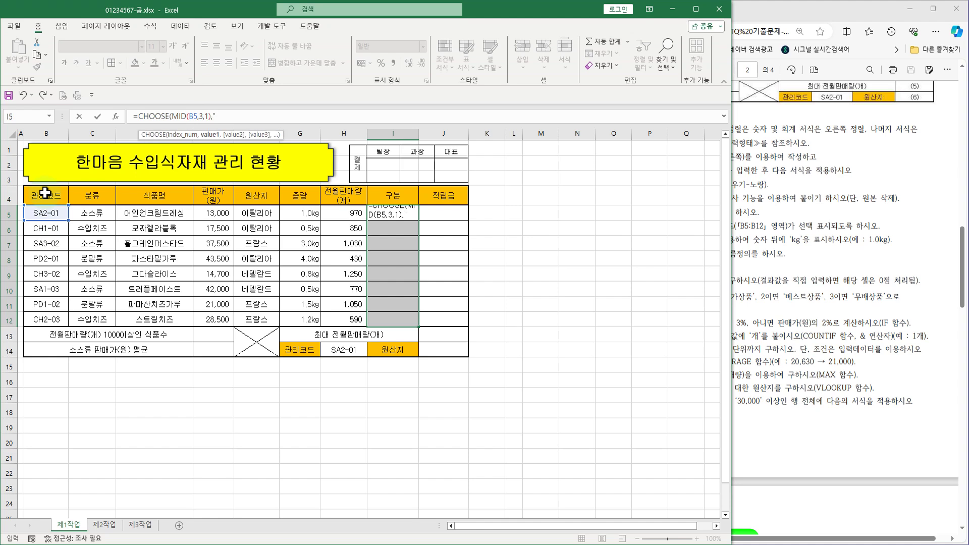
text("xm)
text(특가상품)
text(",)
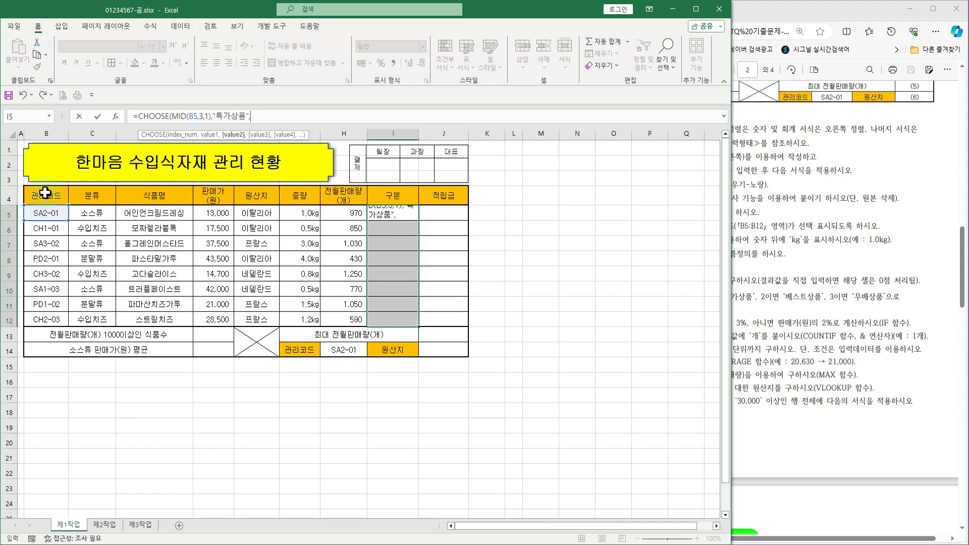
text("베스트상품","무배상품)
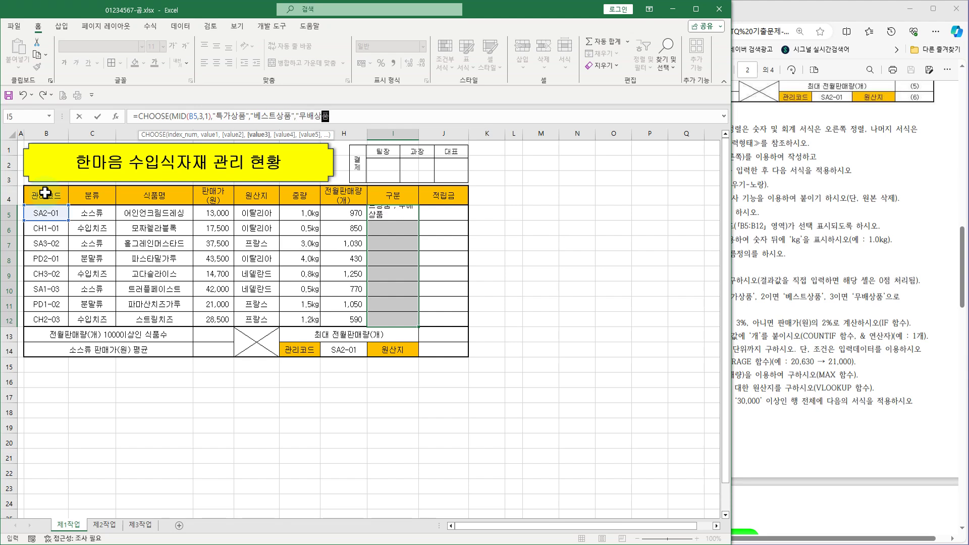
text("))
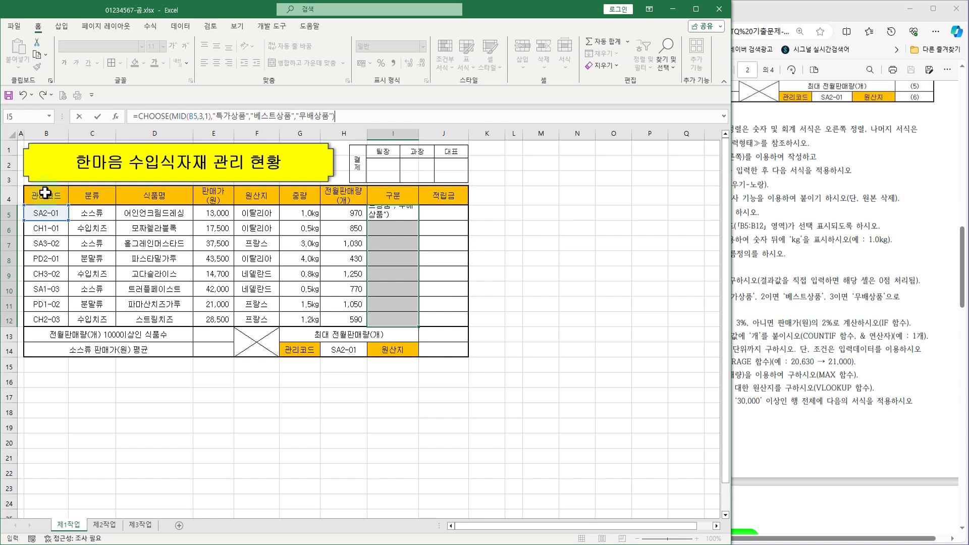
key(ctrl+Return)
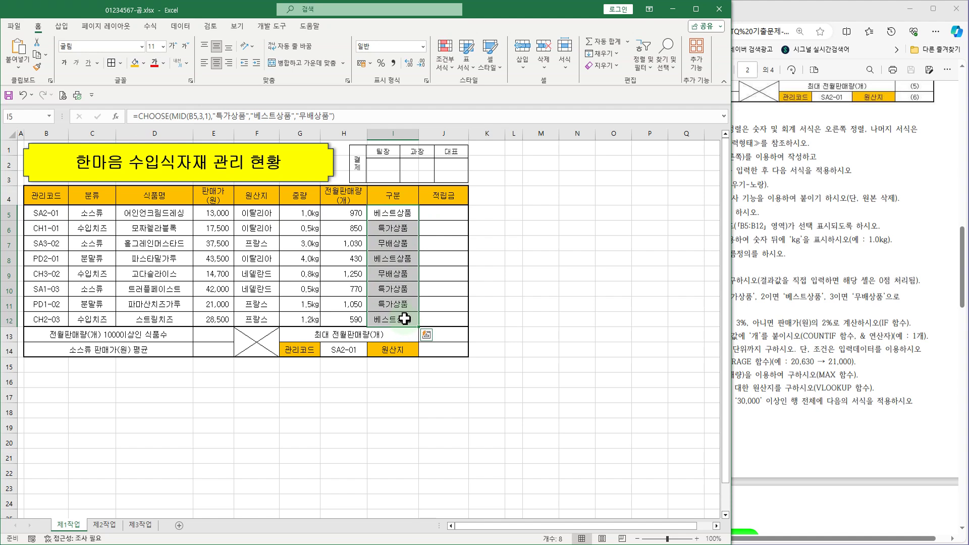
Step: Select the 적립금 cells J5:J12
click(445, 213)
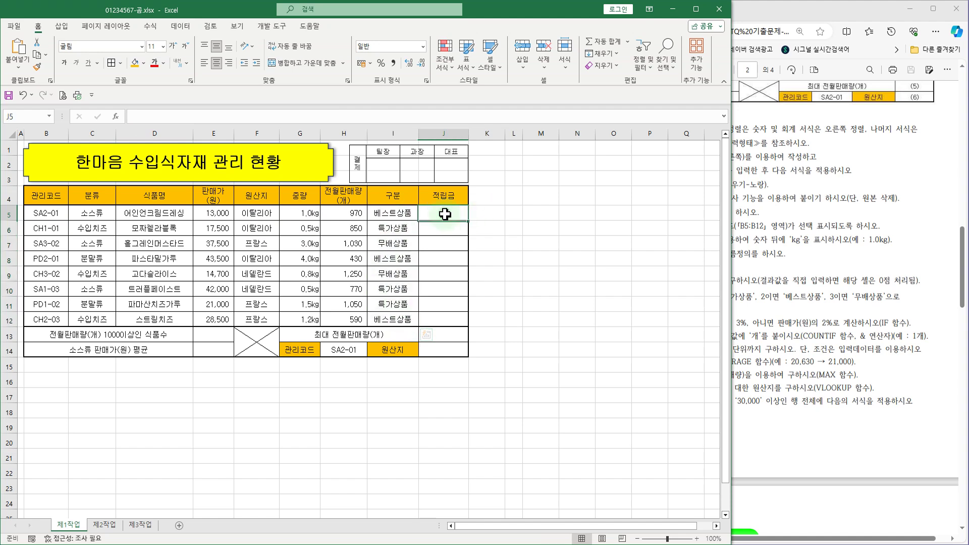
key(F2)
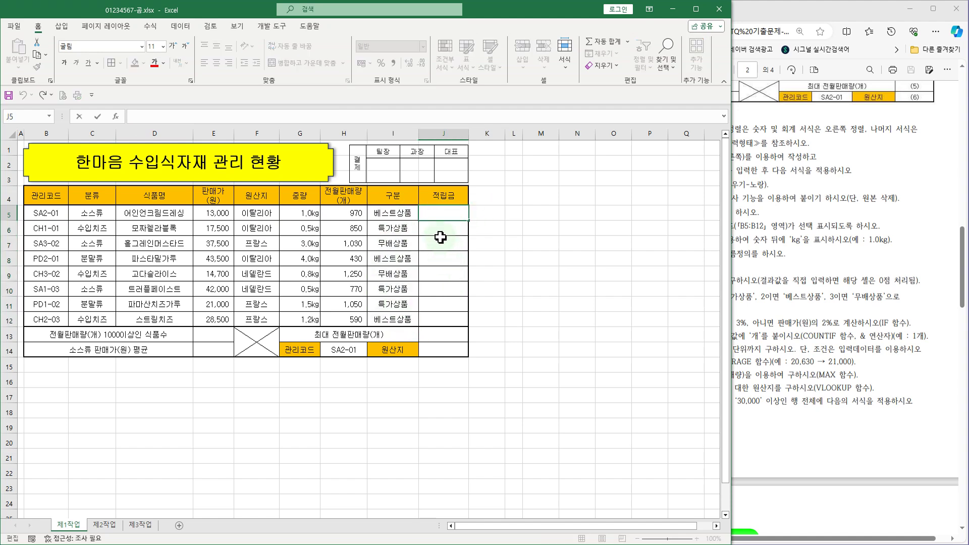
key(Escape)
drag(441, 215, 438, 319)
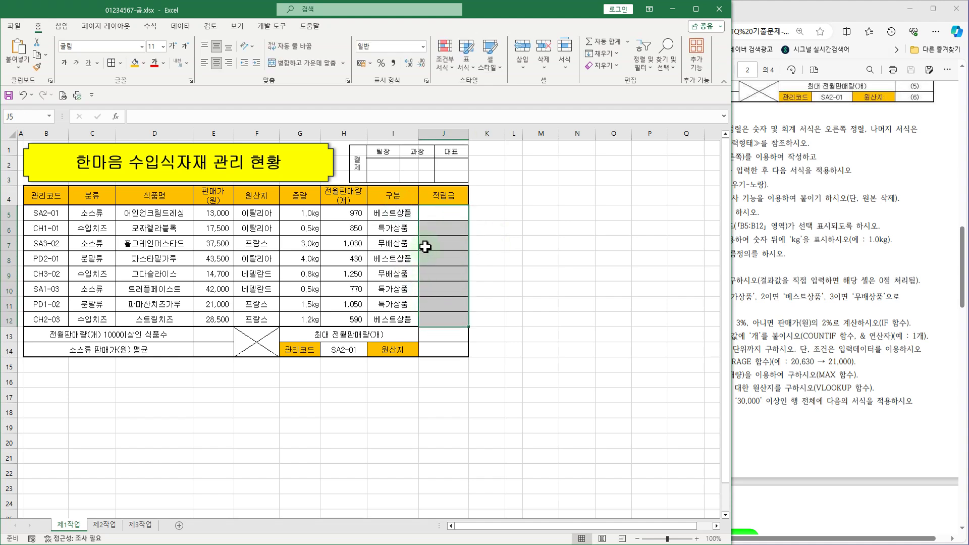
Step: Switch to the exam PDF and read condition (2) on calculating 적립금 with the IF function
click(809, 287)
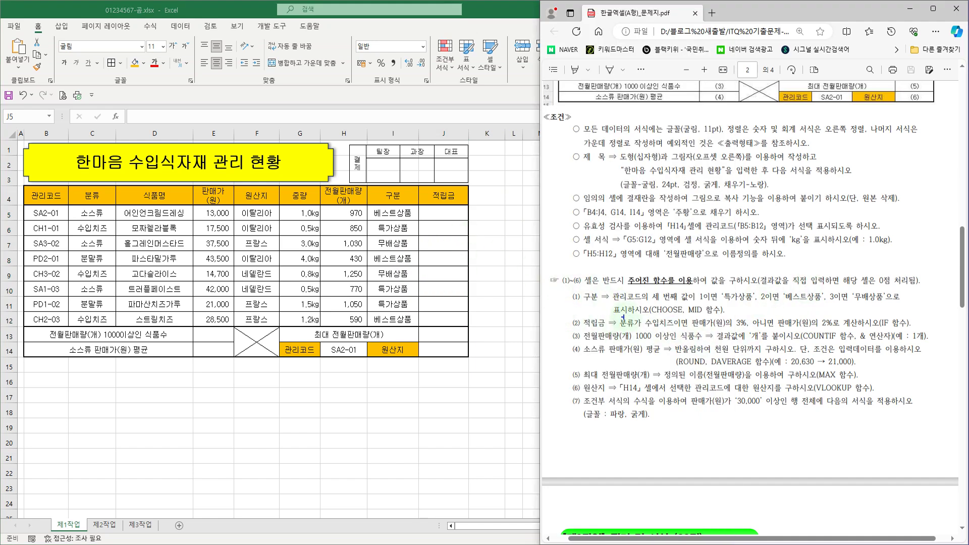
drag(611, 314, 684, 331)
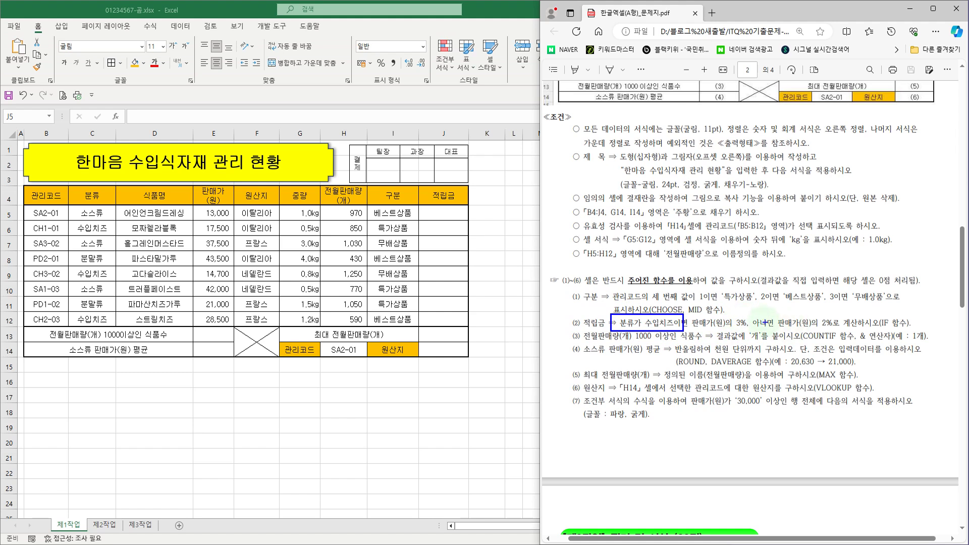
drag(867, 310, 916, 329)
key(Escape)
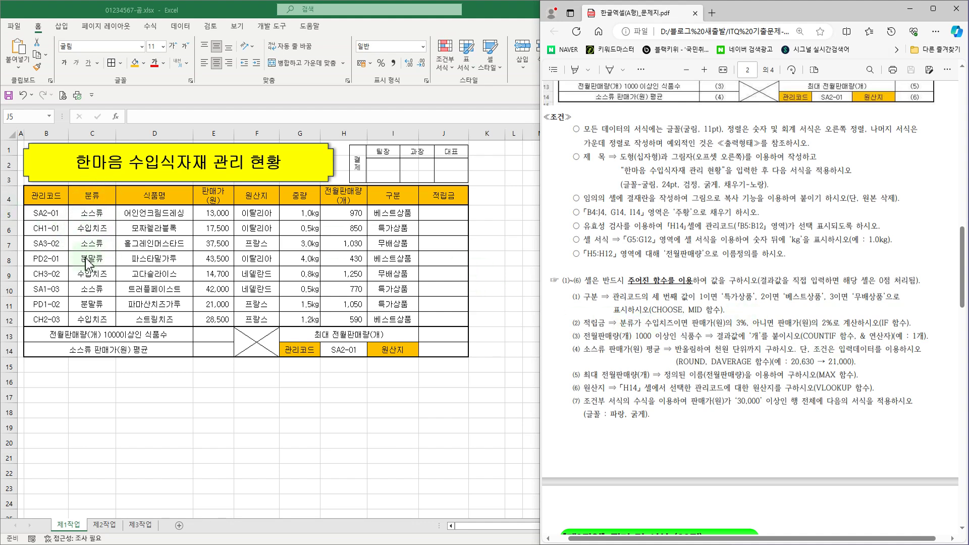
Step: Examine which 분류 cells are 수입치즈 and the 판매가 values in rows 5 and 6 needed for 적립금, and return to Excel
drag(72, 221, 112, 236)
drag(72, 266, 112, 281)
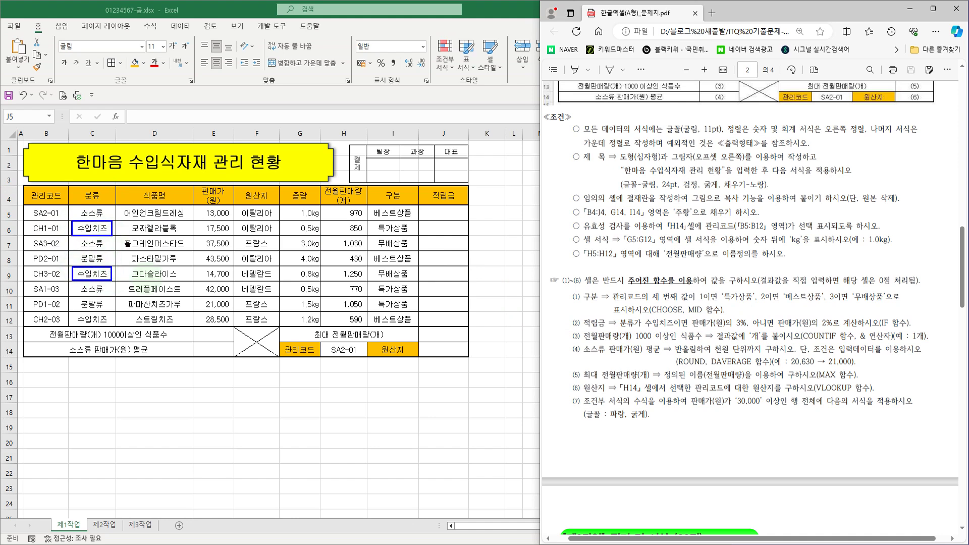
drag(70, 312, 112, 327)
drag(200, 223, 233, 236)
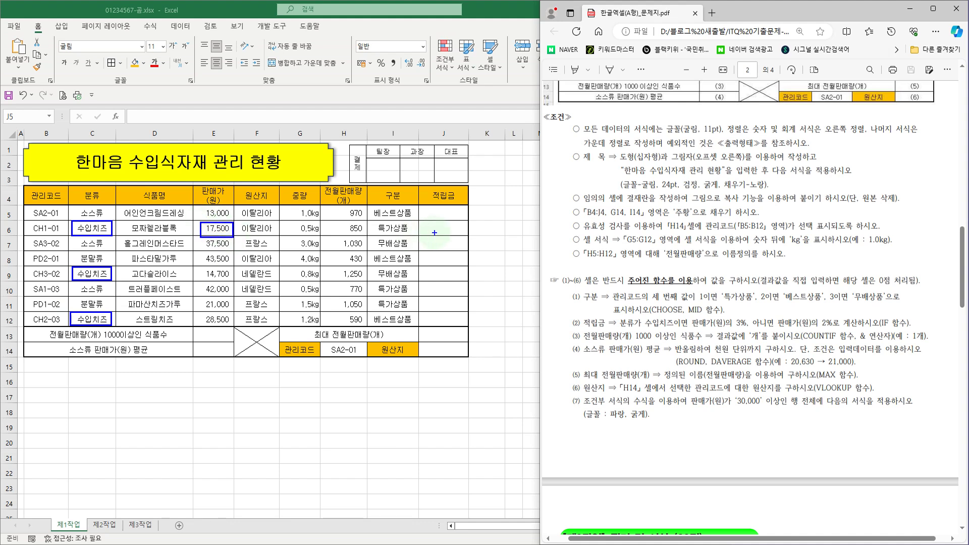
drag(424, 223, 465, 234)
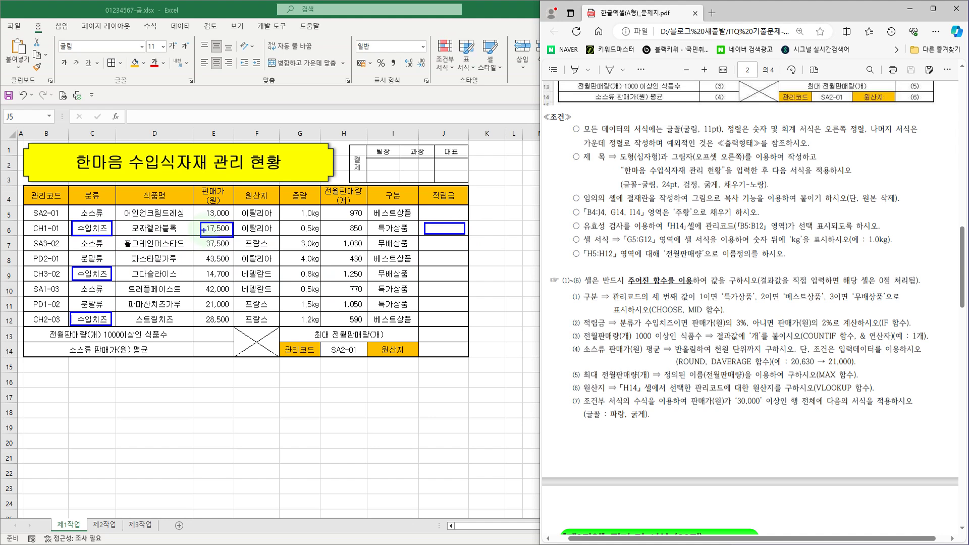
drag(203, 205, 233, 218)
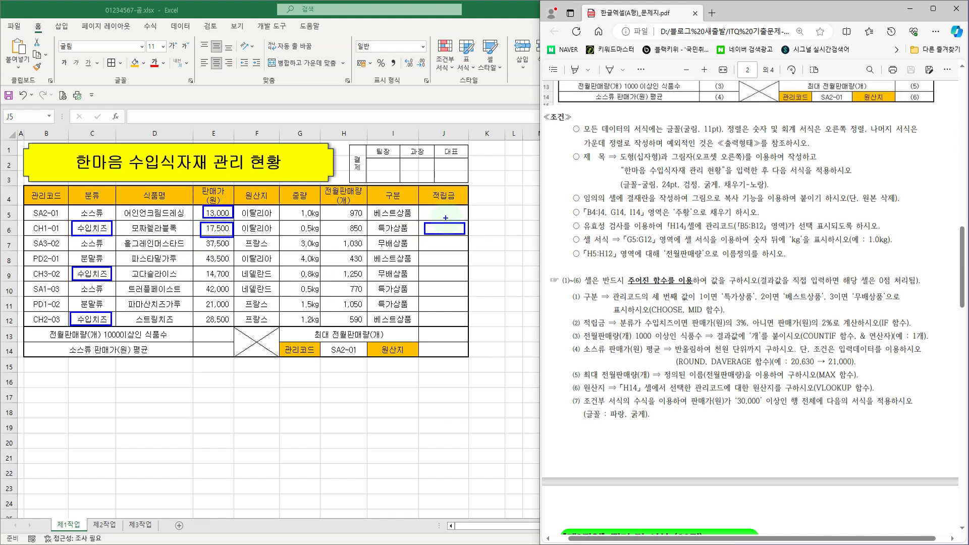
drag(438, 216, 451, 208)
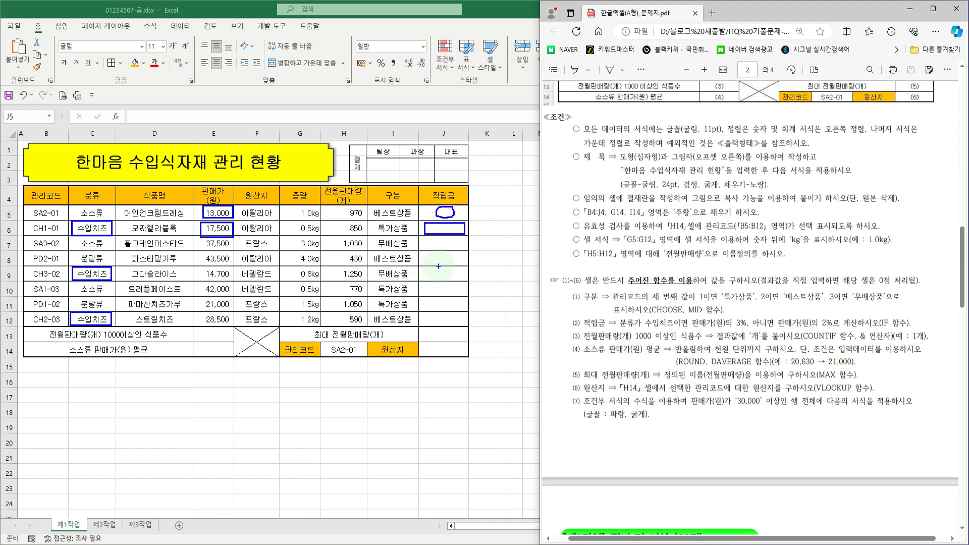
key(Escape)
click(447, 209)
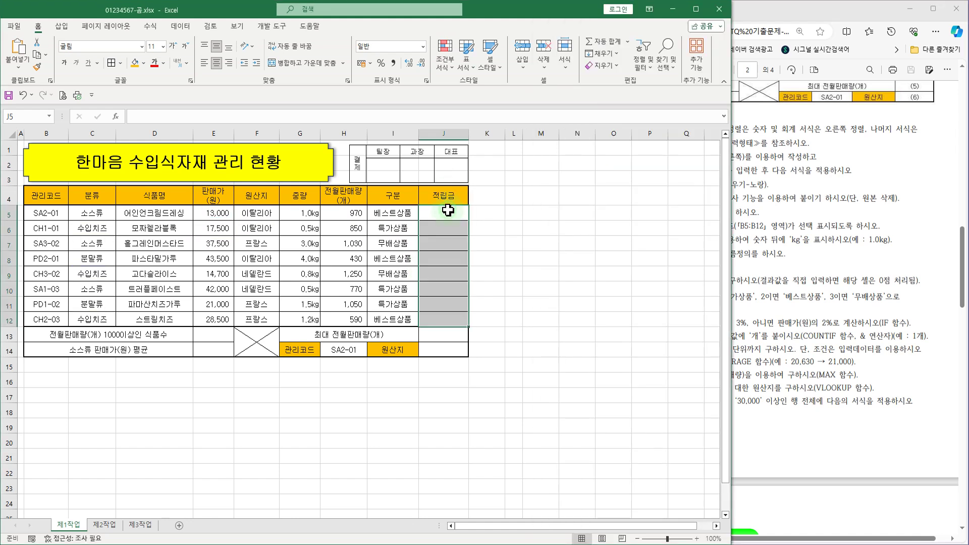
Step: Start an IF formula for the 적립금 cells J5:J12 that tests whether C5 equals "수입치즈"
drag(448, 210, 453, 319)
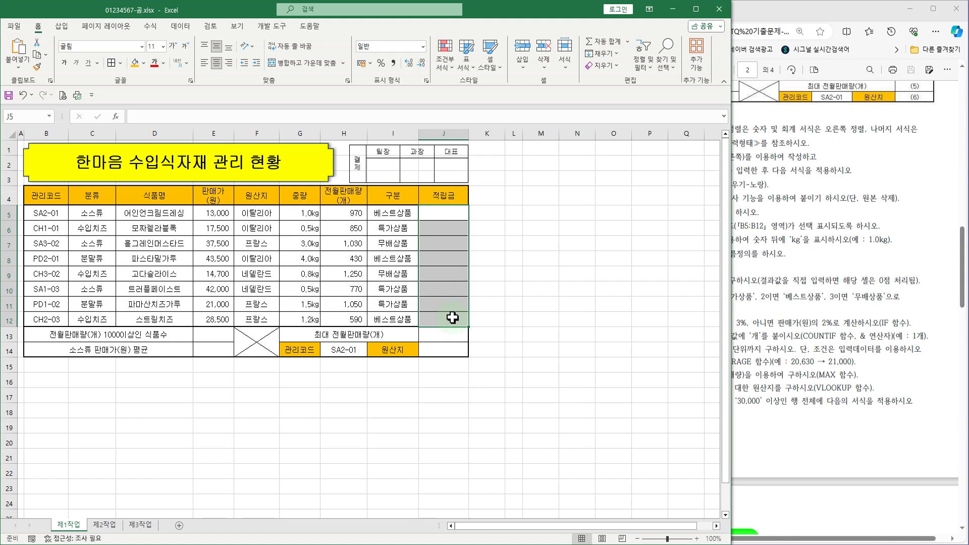
click(154, 116)
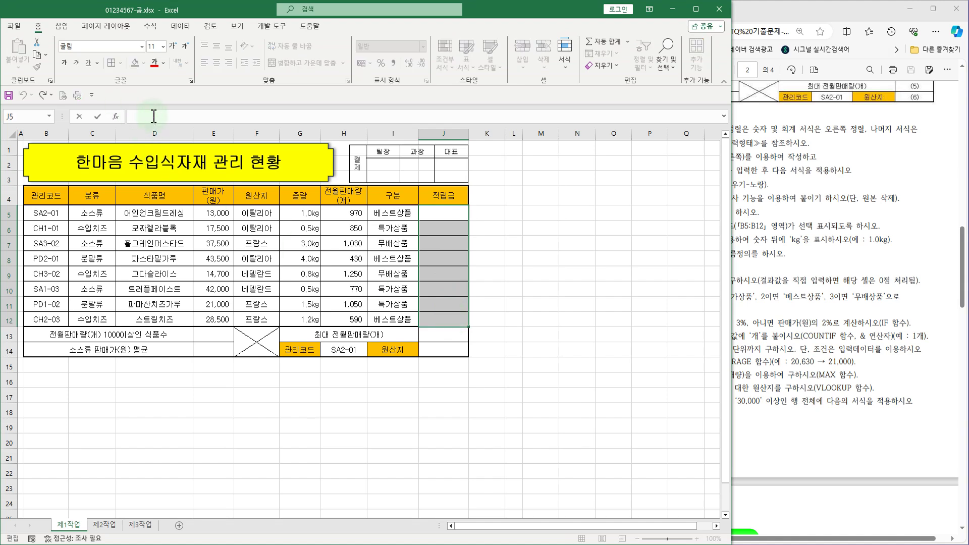
text(=)
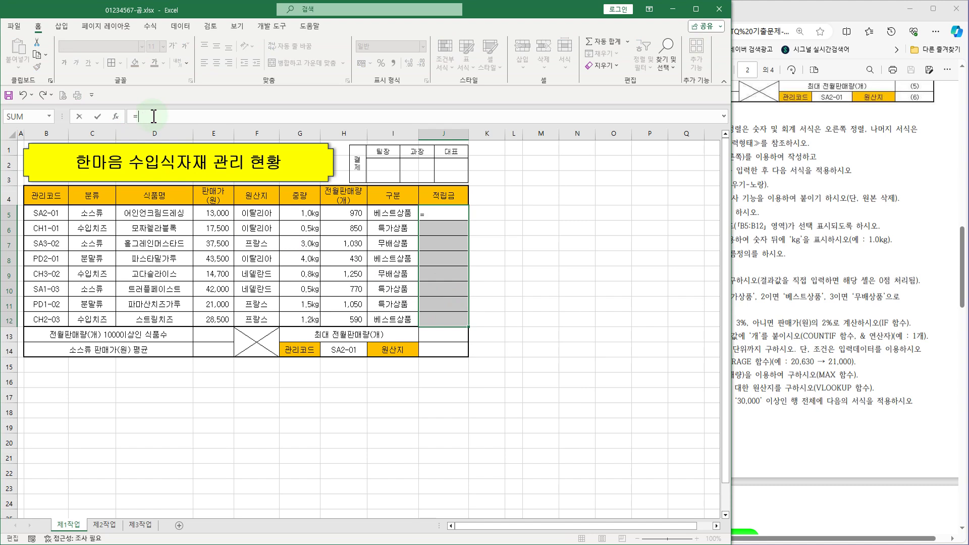
text(if)
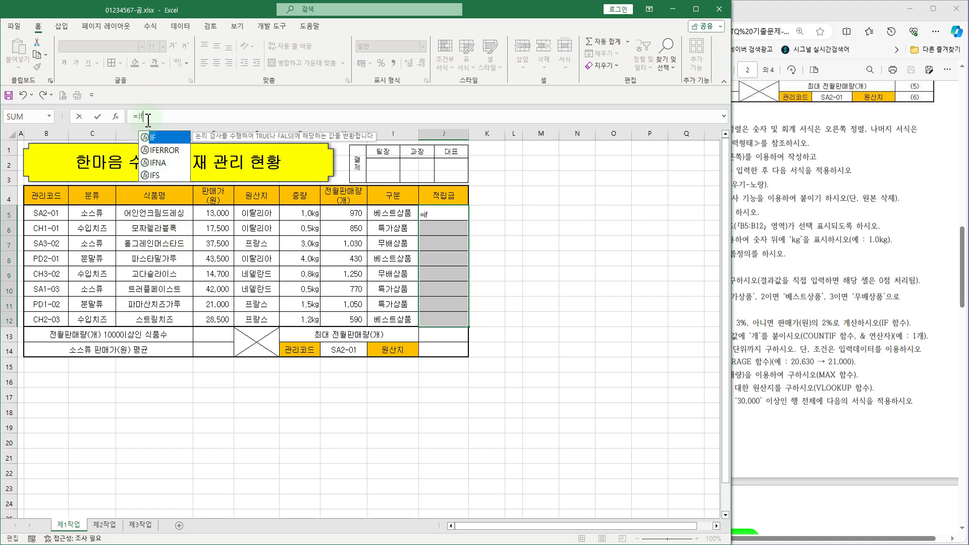
double_click(152, 138)
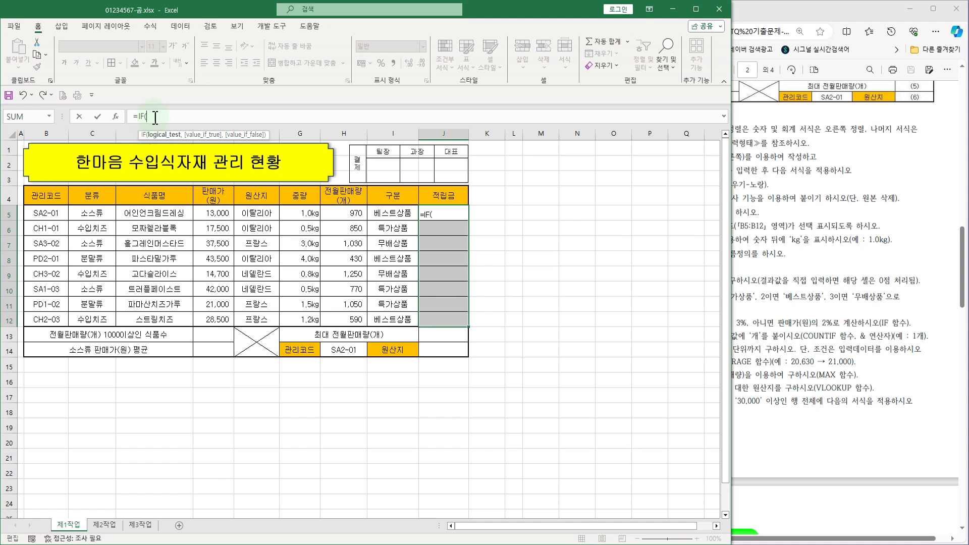
click(94, 213)
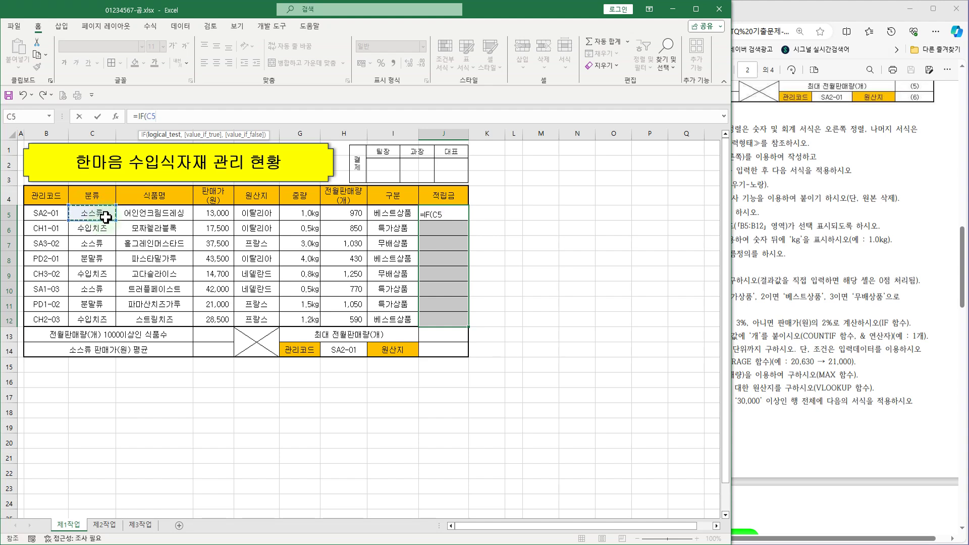
text(=)
text("tndl)
text(수입치즈)
text(")
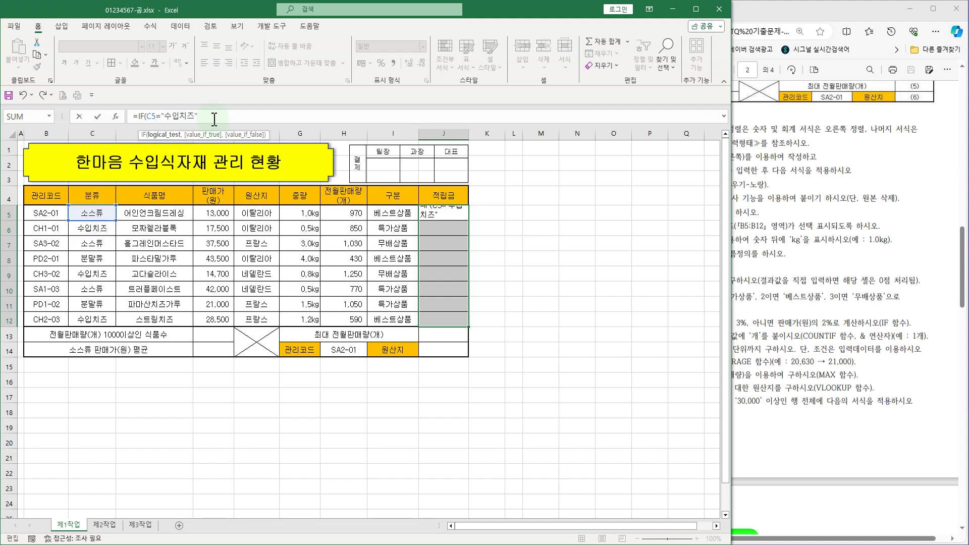
Step: Complete the IF formula with E5*3% if true and E5*2% if false, and enter it into all of J5:J12 at once
text(,)
click(217, 214)
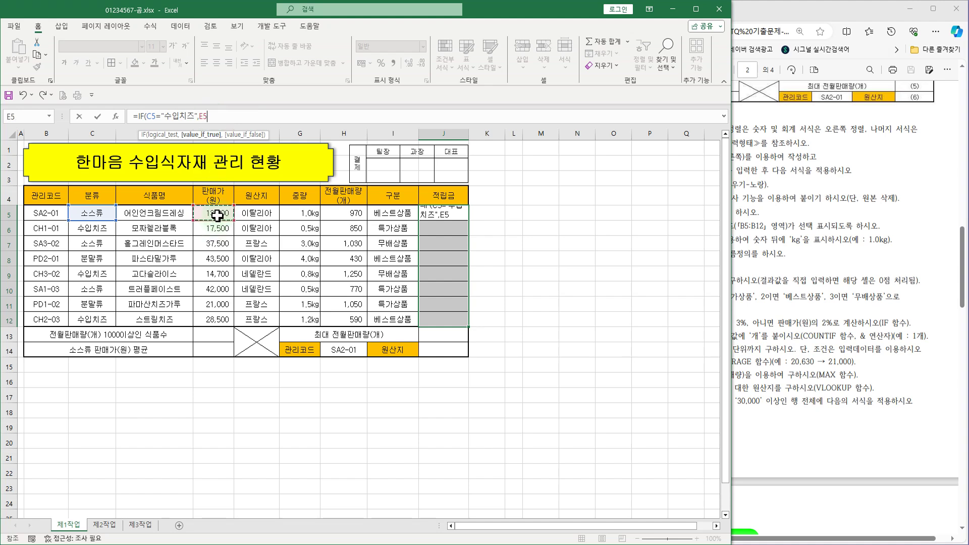
text(*)
text(3%,)
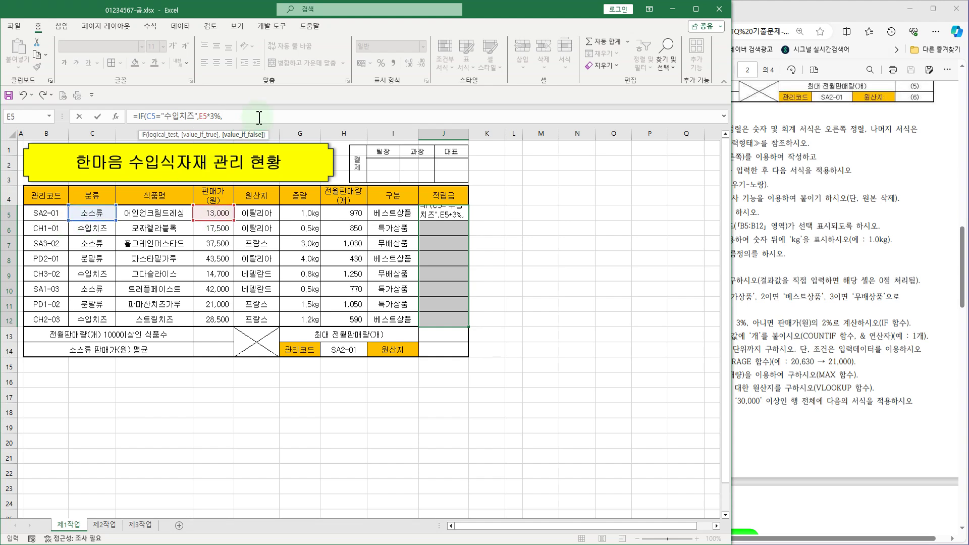
click(201, 211)
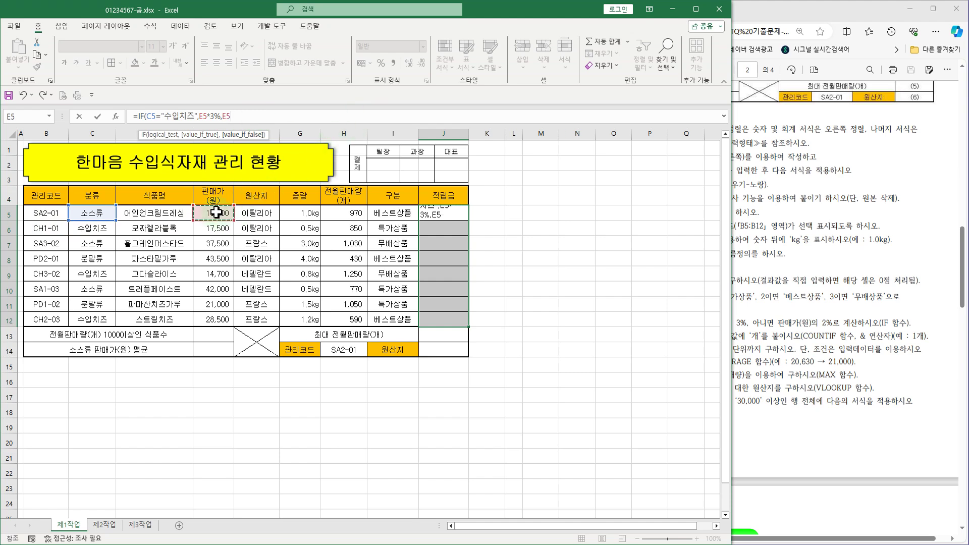
text(*)
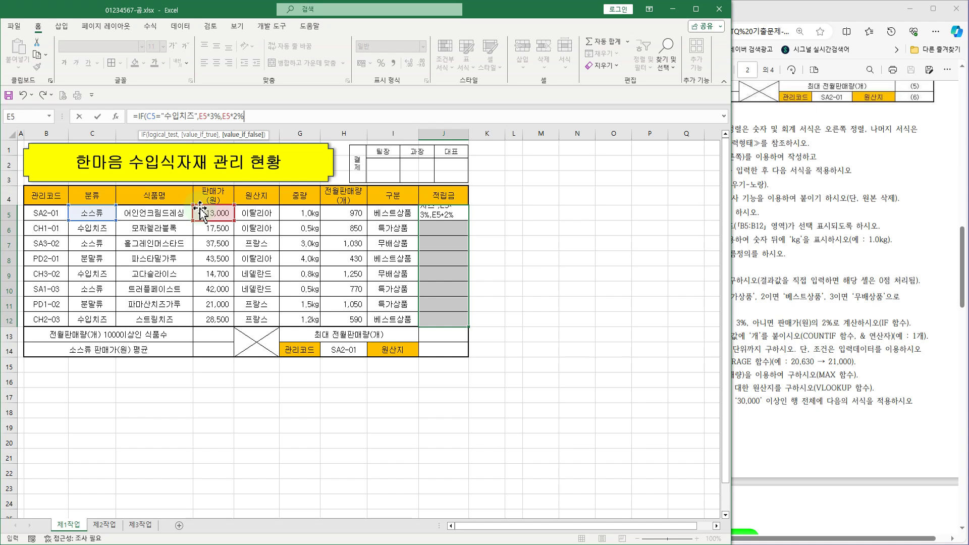
text(3%,E5*2%))
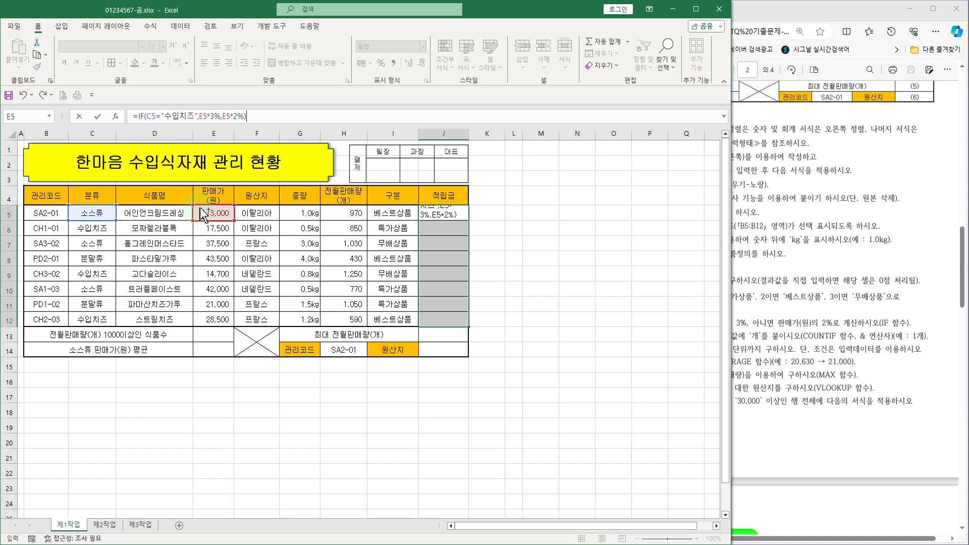
key(ctrl+Return)
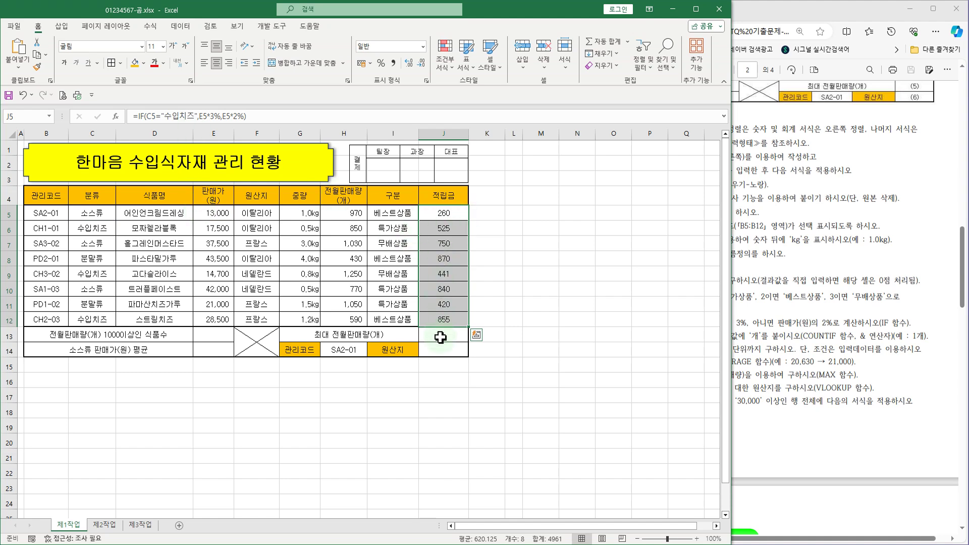
Step: Check the 적립금 results against 판매가 in rows 5 and 6, and right-align J5:J12
click(449, 213)
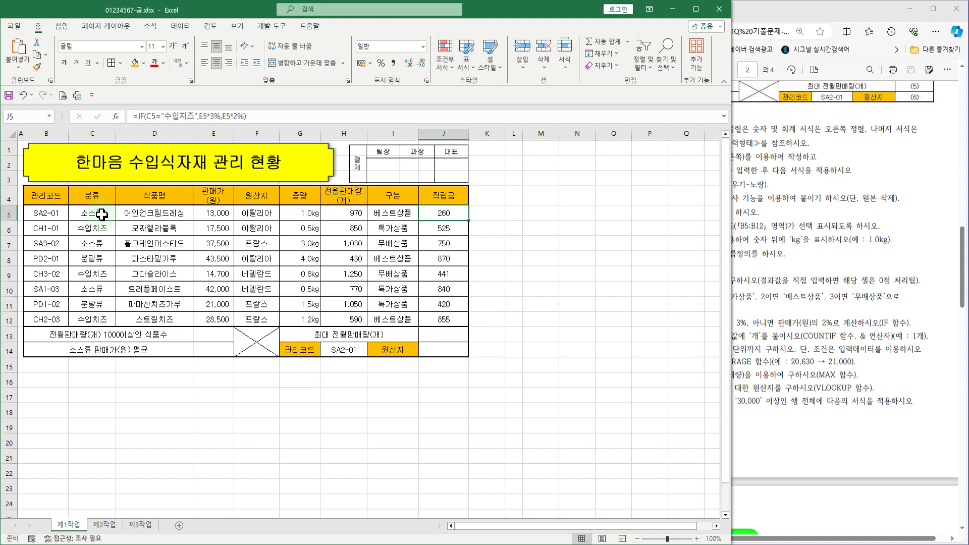
click(222, 215)
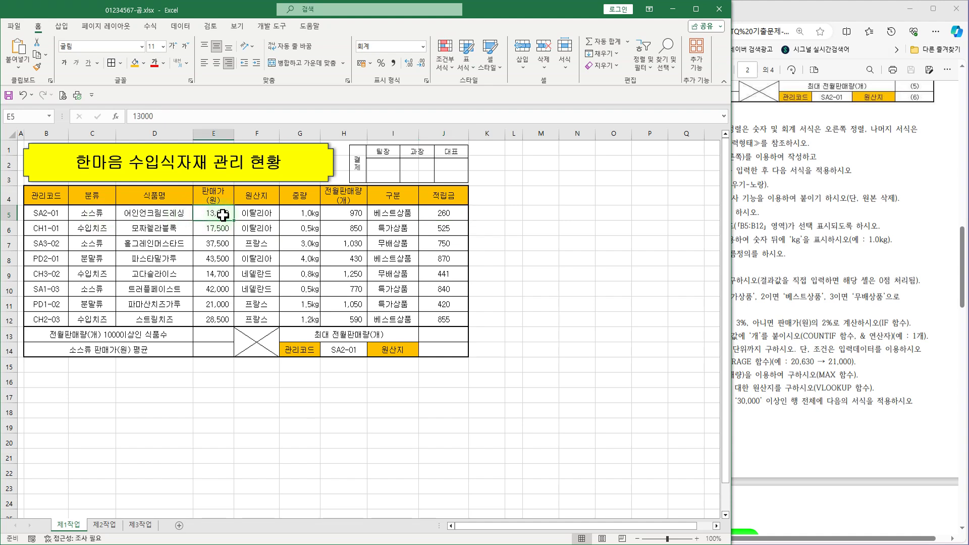
click(459, 215)
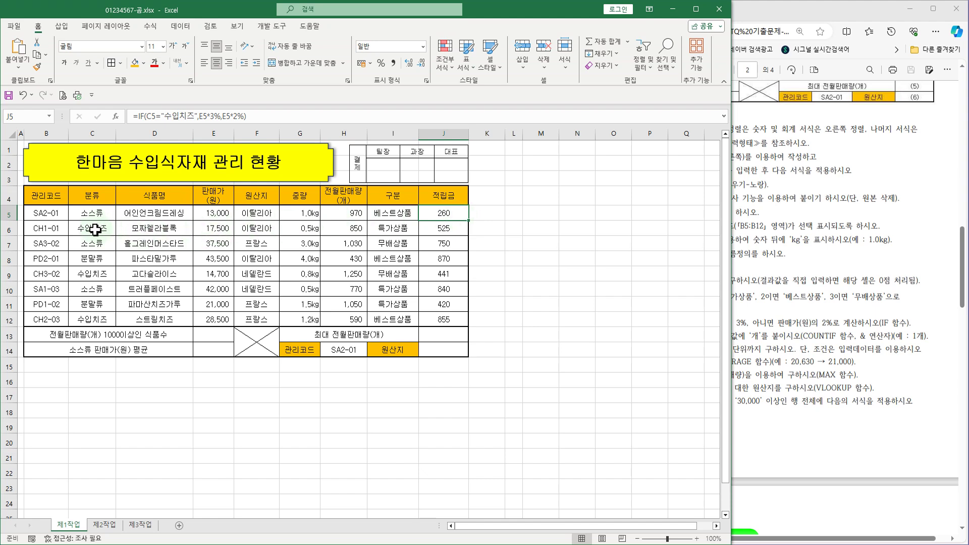
click(211, 229)
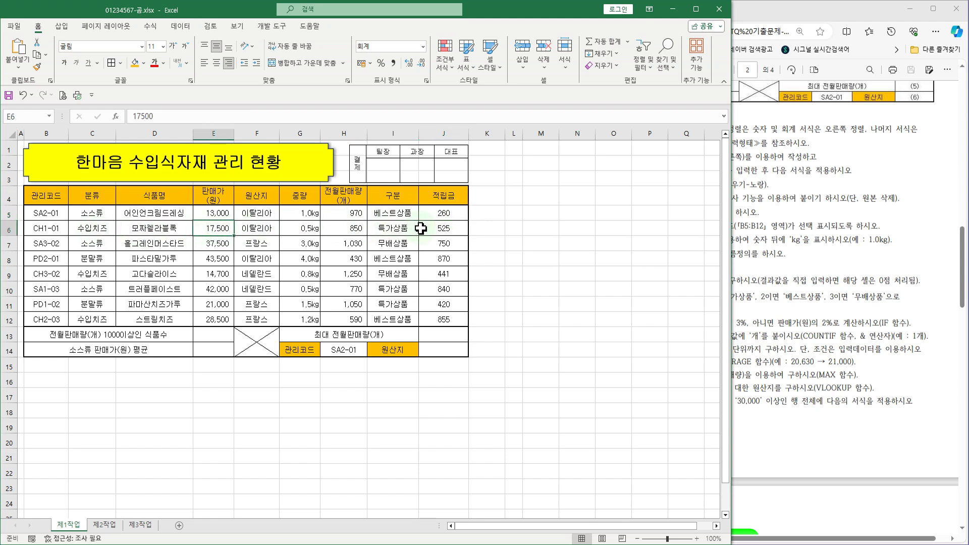
click(449, 228)
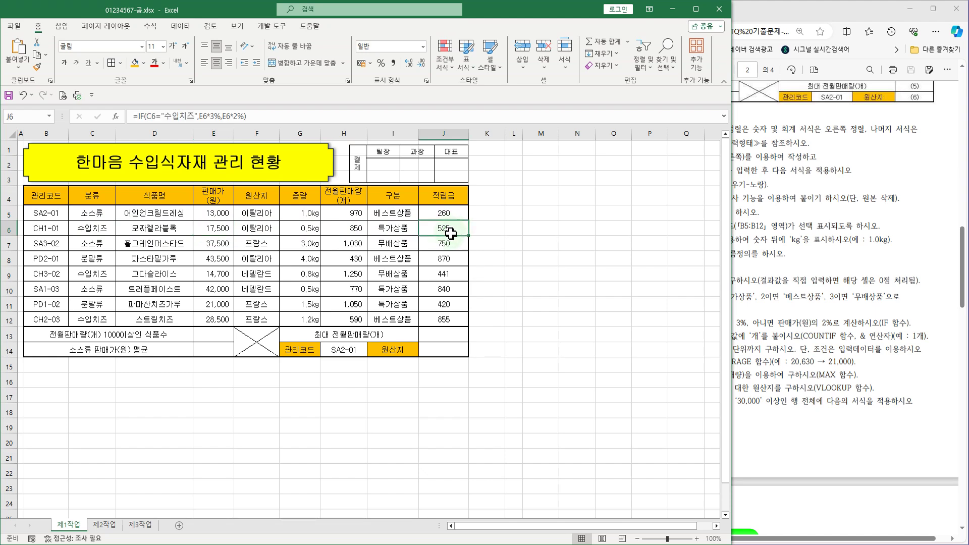
drag(448, 215, 457, 316)
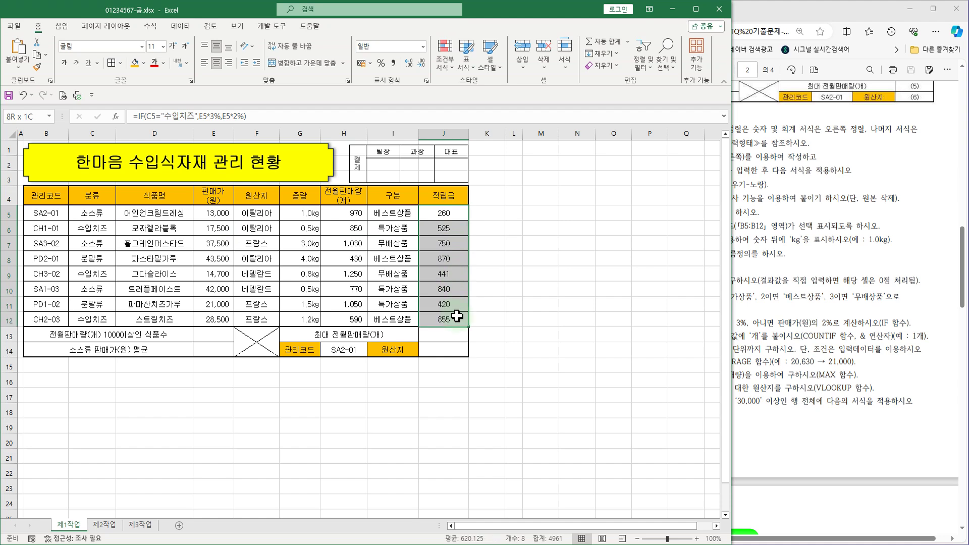
click(228, 63)
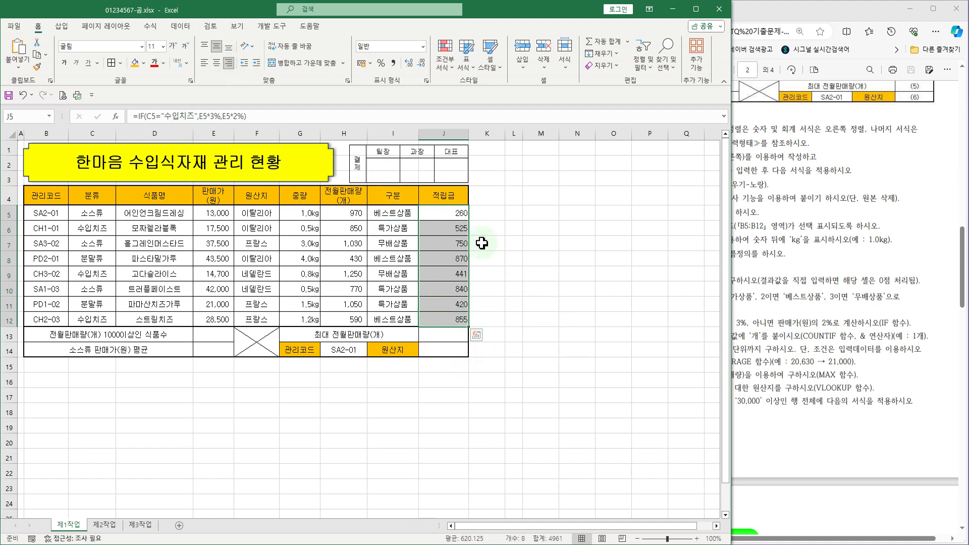
Step: Switch to the exam PDF and read condition (3) on counting foods with COUNTIF and appending "개" with the & operator
click(742, 277)
scroll(581, 276, down, 2)
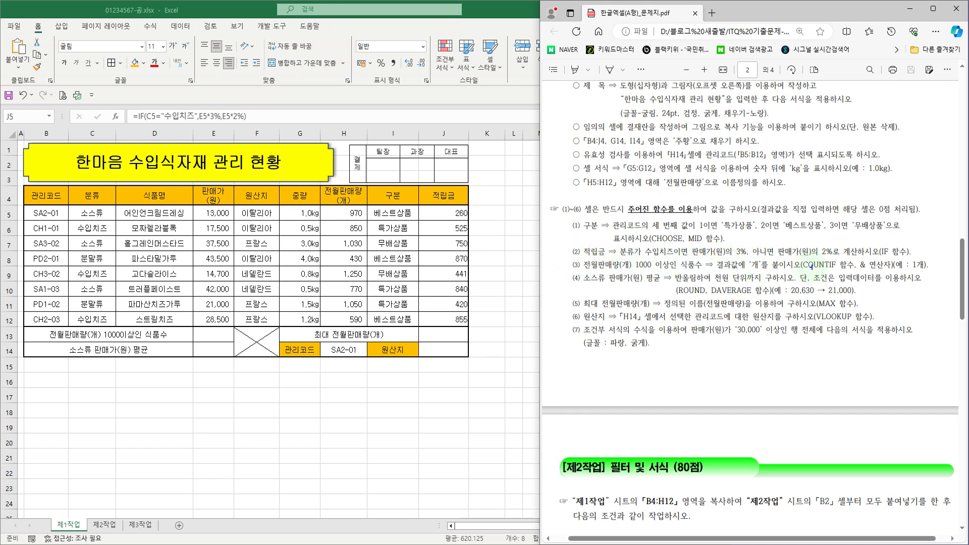
drag(799, 255, 852, 273)
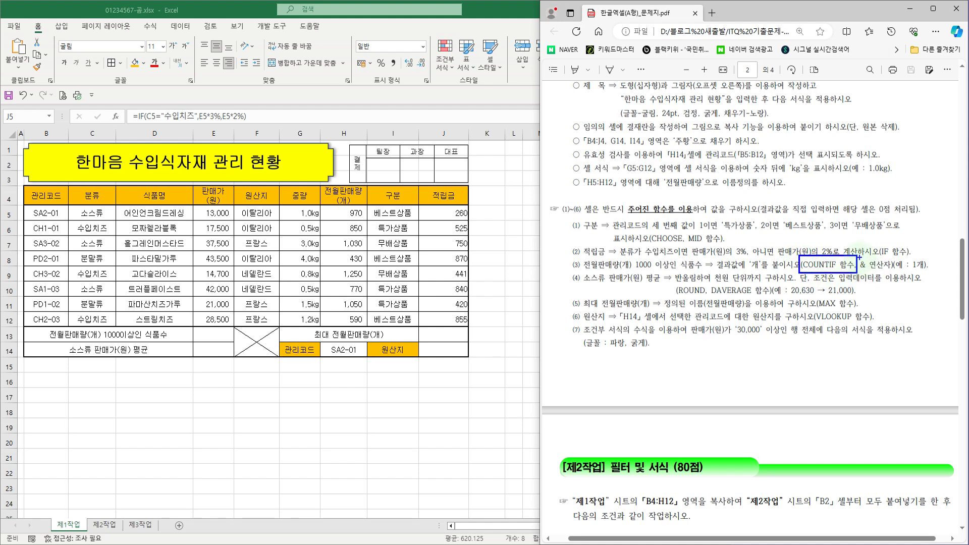
drag(915, 258, 919, 266)
drag(581, 256, 708, 273)
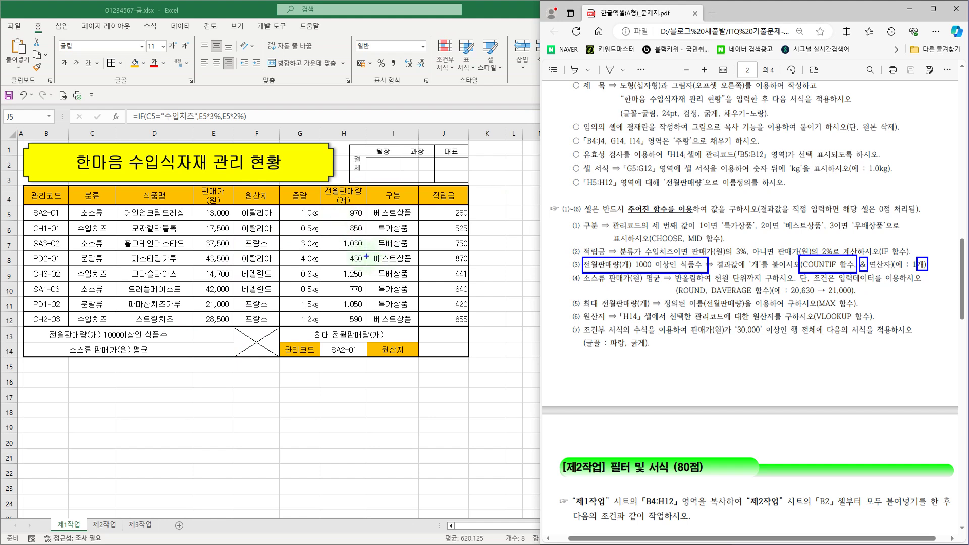
key(Escape)
Step: Return to Excel and examine which 전월판매량 cells are 1000 or more
click(356, 246)
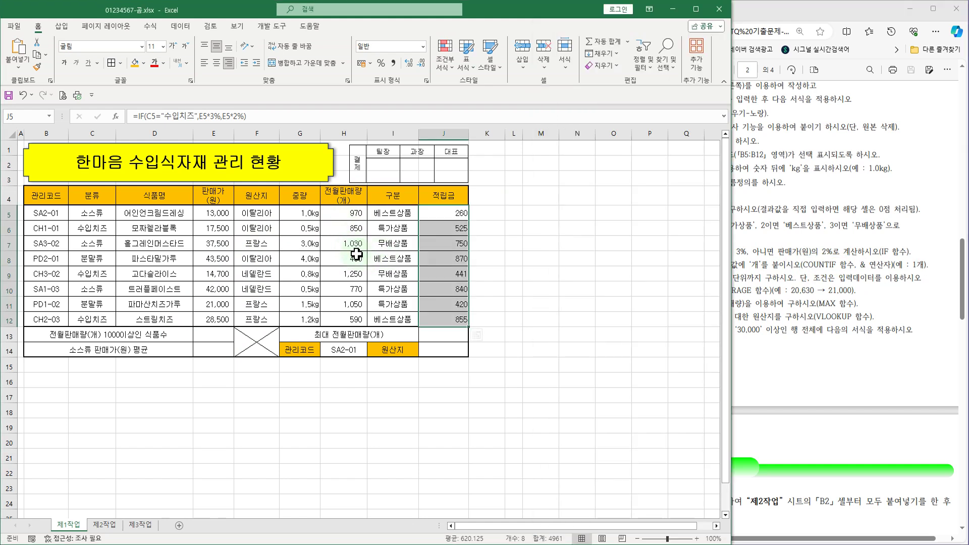
click(354, 244)
click(357, 275)
click(350, 305)
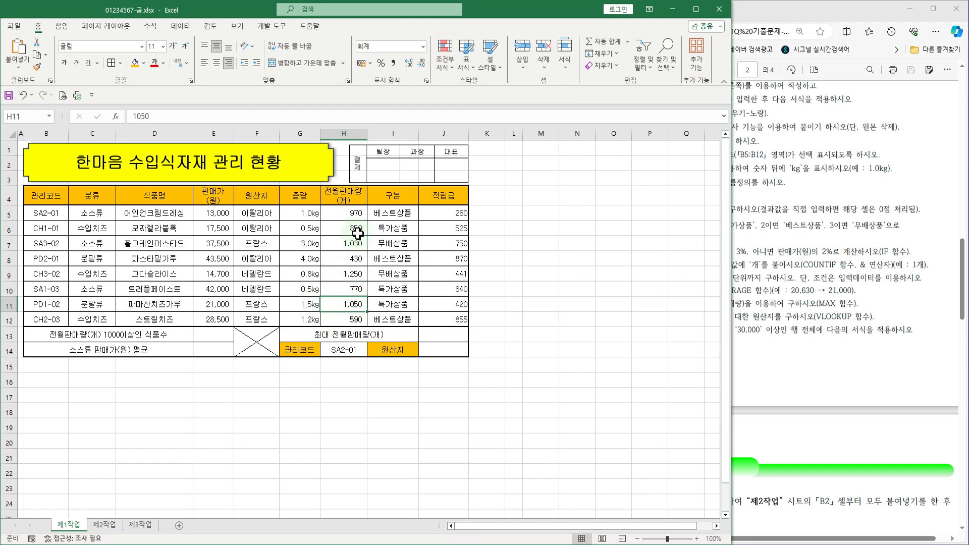
Step: Start a COUNTIF formula in E13, the result cell for foods with 전월판매량 of 1000 or more
click(206, 338)
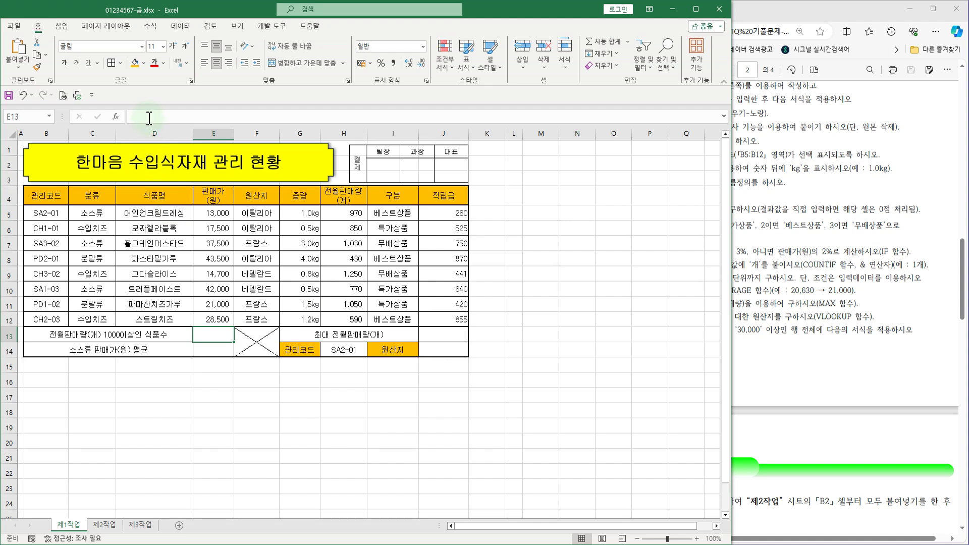
click(153, 117)
text(=)
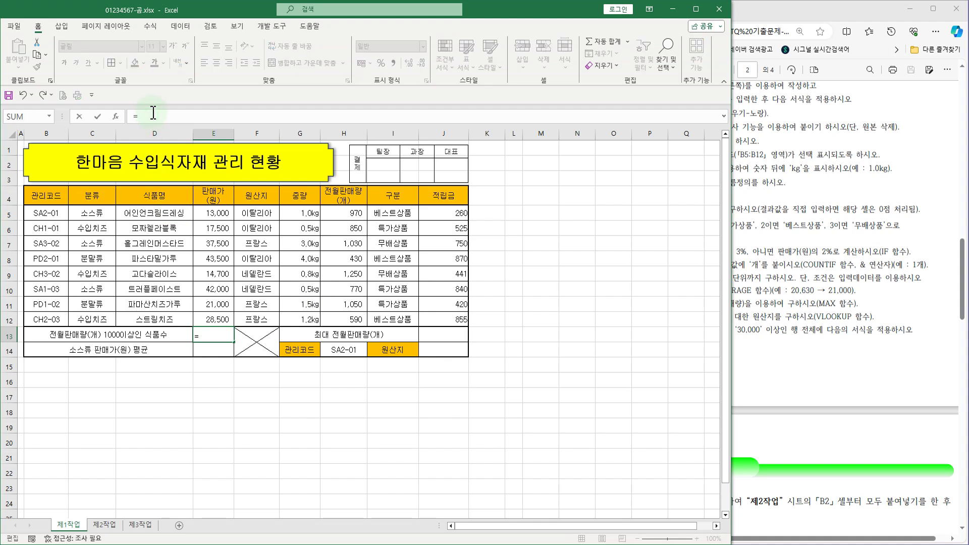
text(채ㅕㅜ)
key(BackSpace)
text(count)
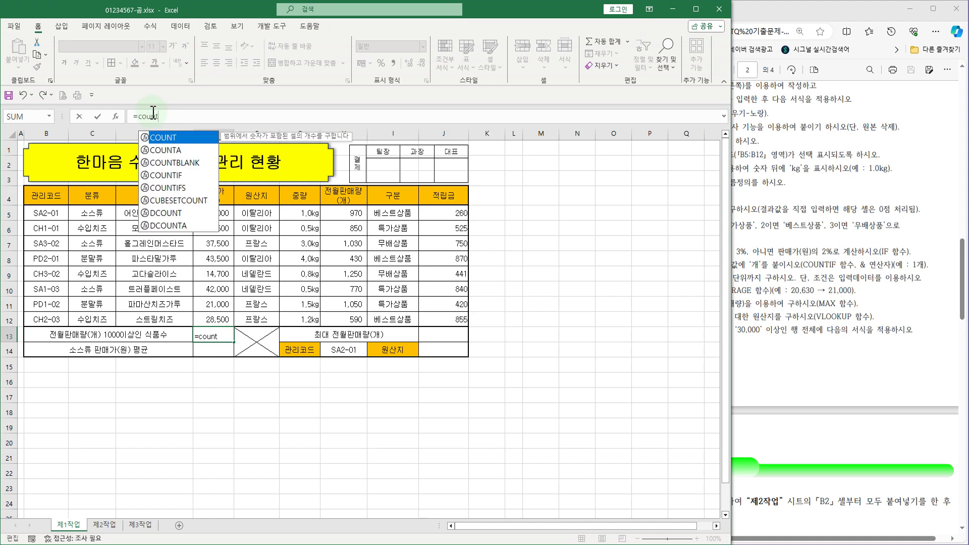
text(if)
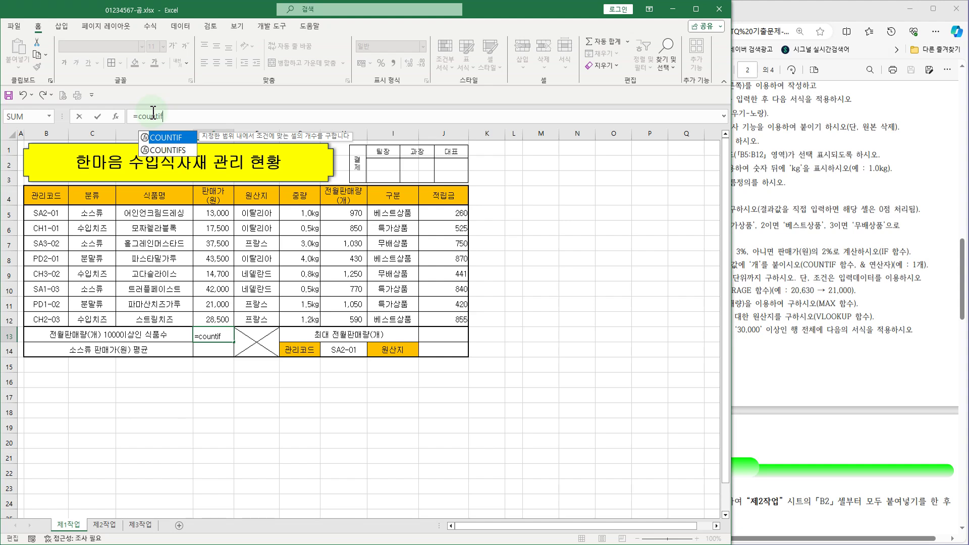
double_click(174, 138)
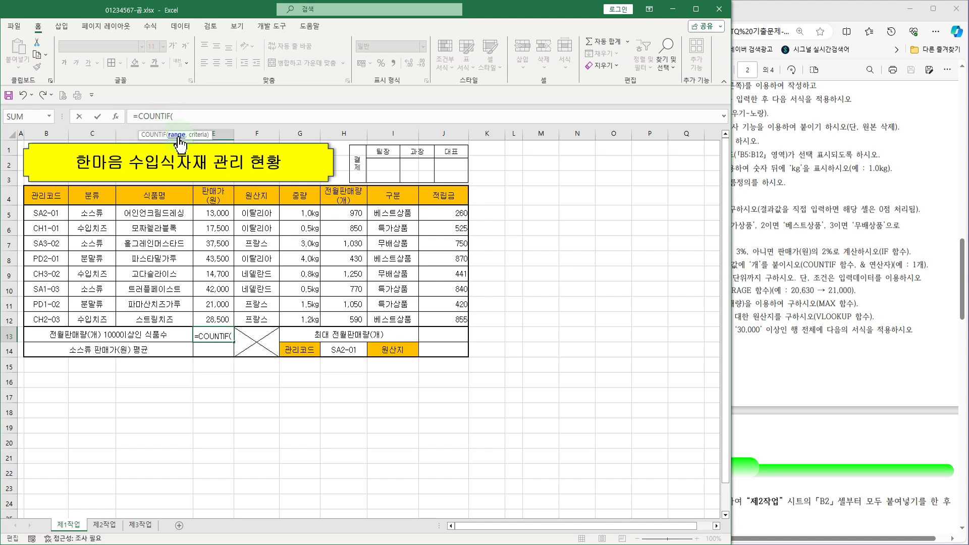
Step: Set the COUNTIF range to the 전월판매량 cells H5:H12 and try to enter the formula with the unquoted criterion >=1000
drag(346, 214, 348, 318)
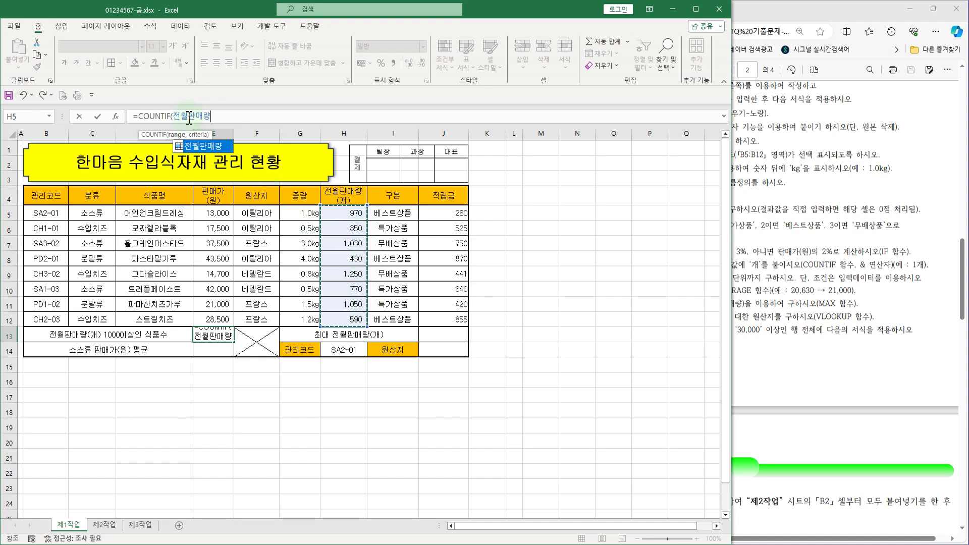
click(221, 115)
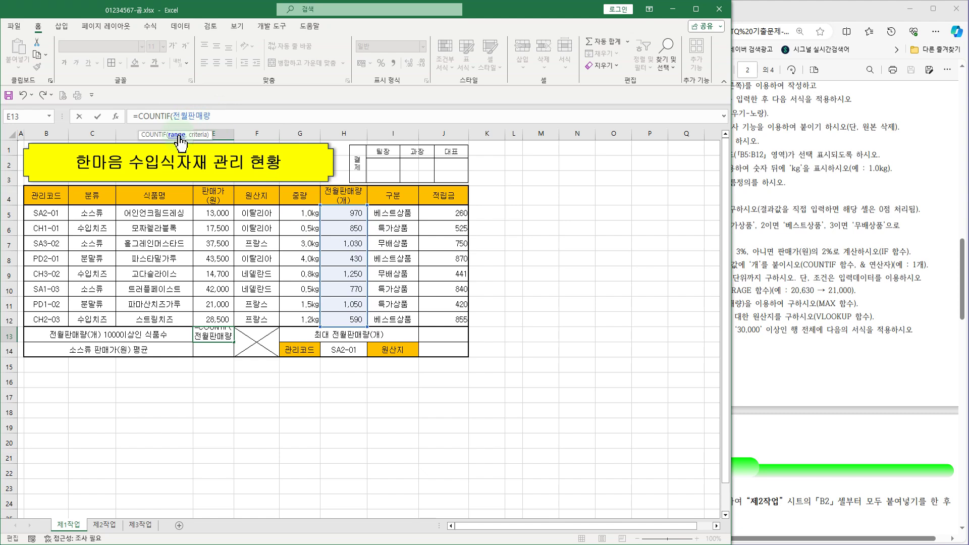
text(,)
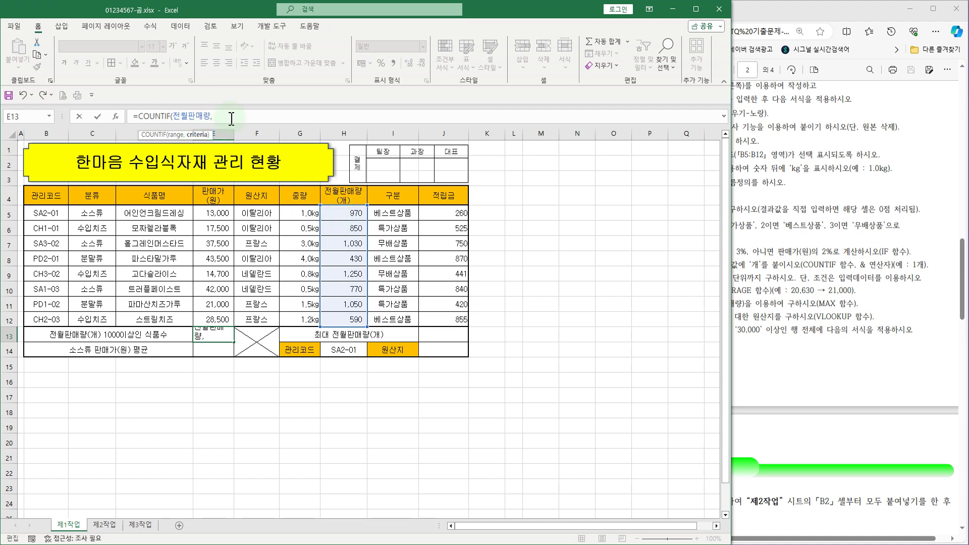
text(000))
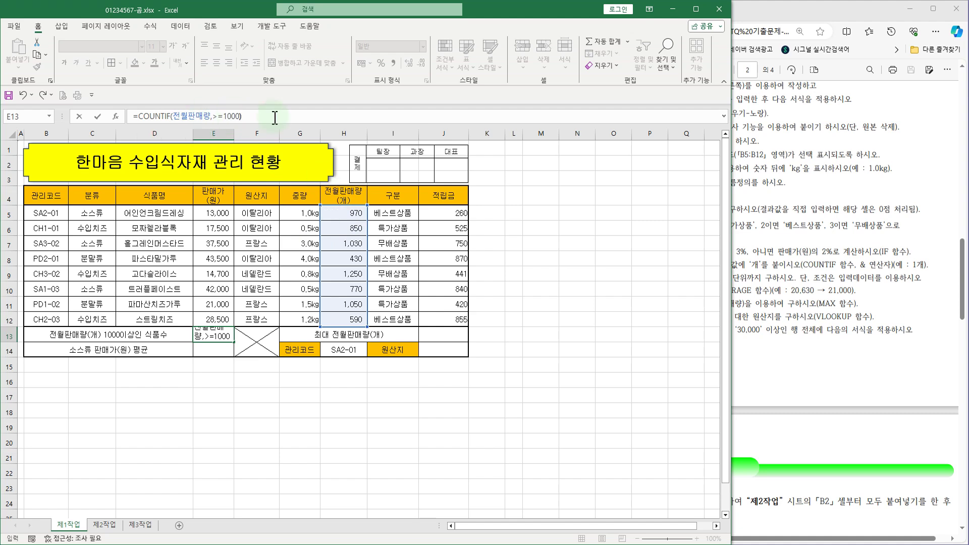
key(Return)
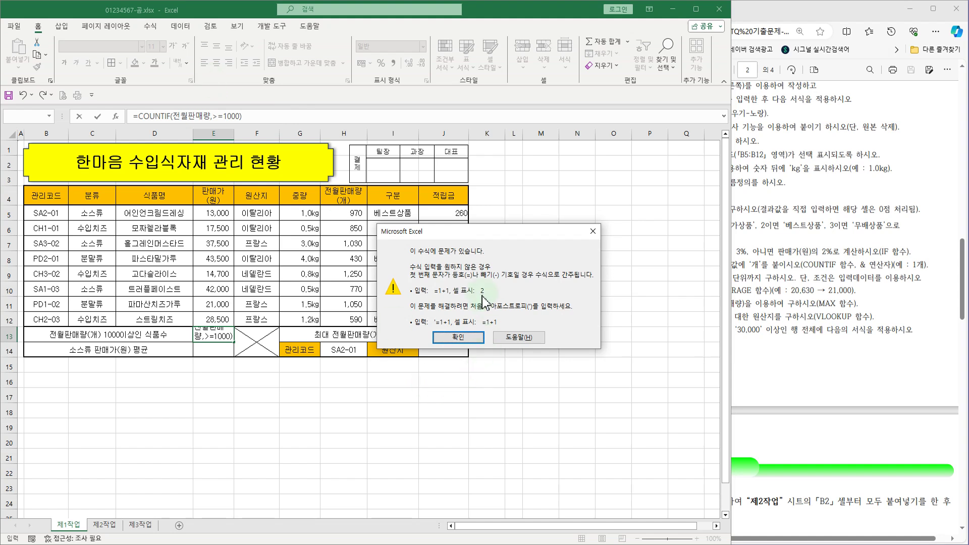
Step: Dismiss the formula error, then enlarge the picture of COUNTIF criteria notes and move it slightly lower beside the table
click(465, 338)
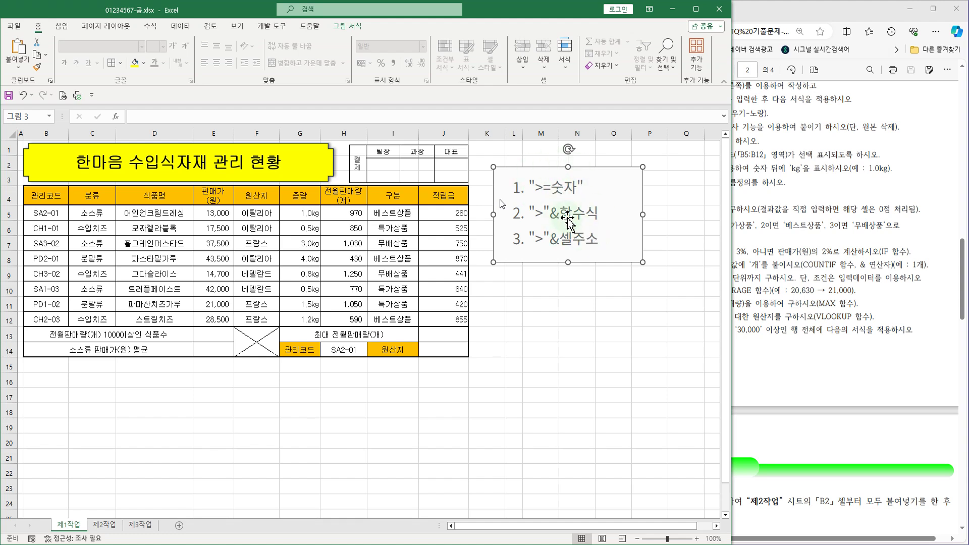
drag(641, 263, 683, 287)
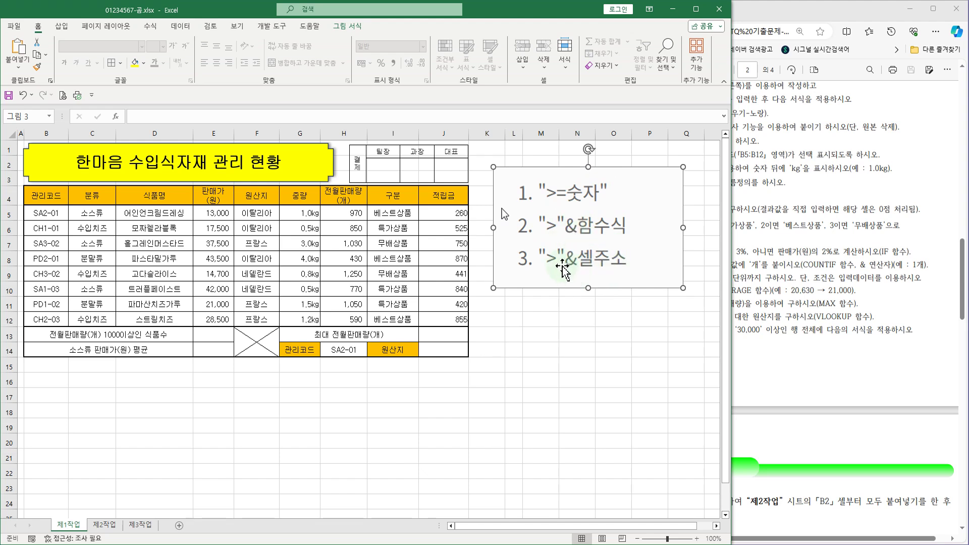
drag(501, 210, 513, 250)
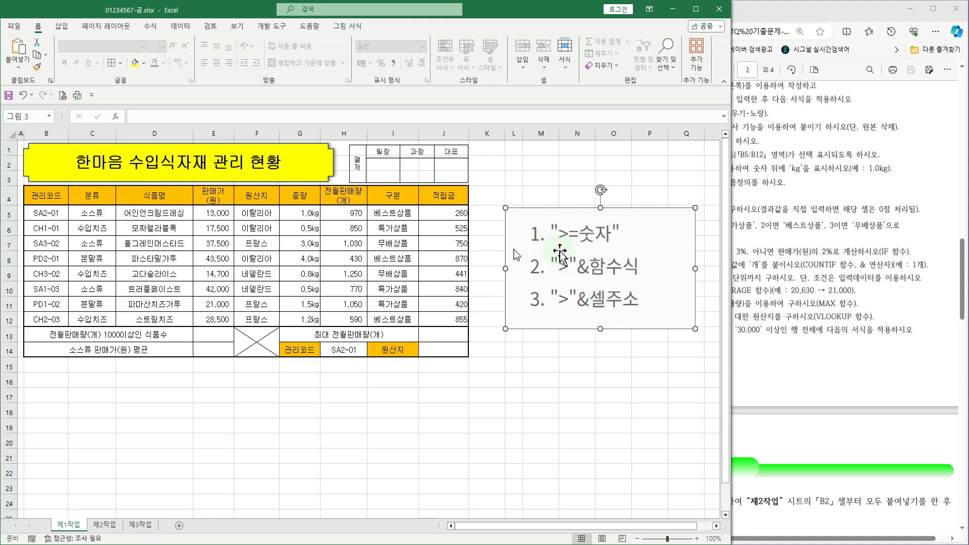
Step: Enter =COUNTIF(전월판매량,">=1000") in E13 using the cells H5:H12 as the range, and shift the criteria notes picture slightly up
click(219, 337)
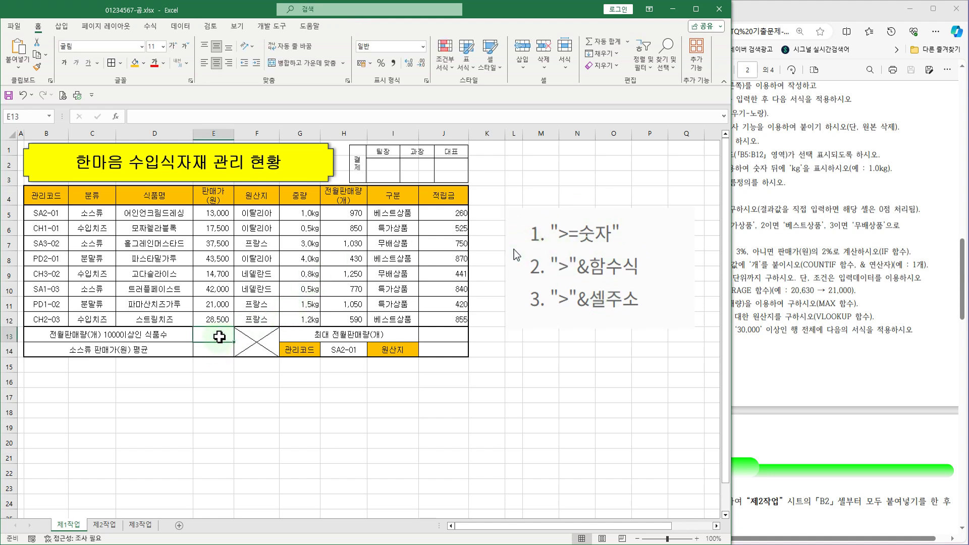
click(157, 115)
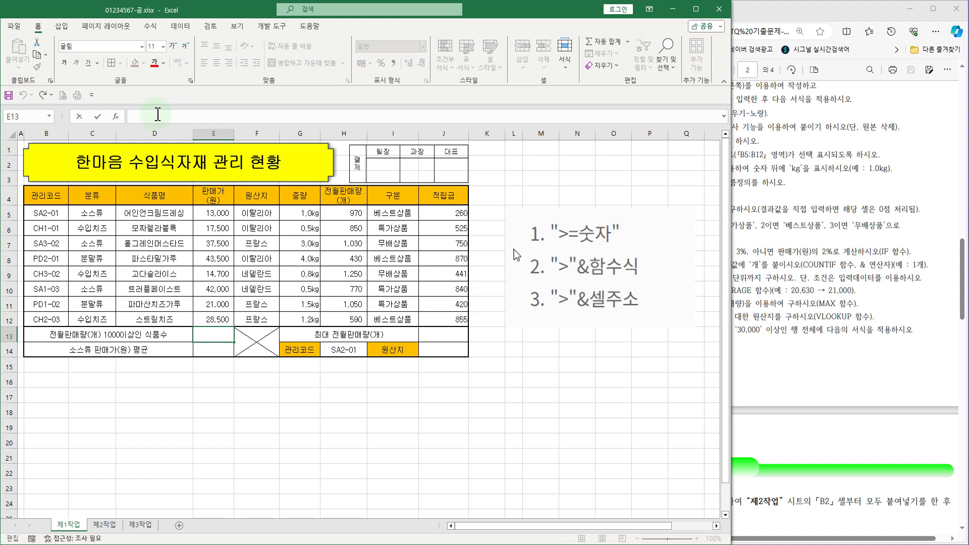
text(=coun)
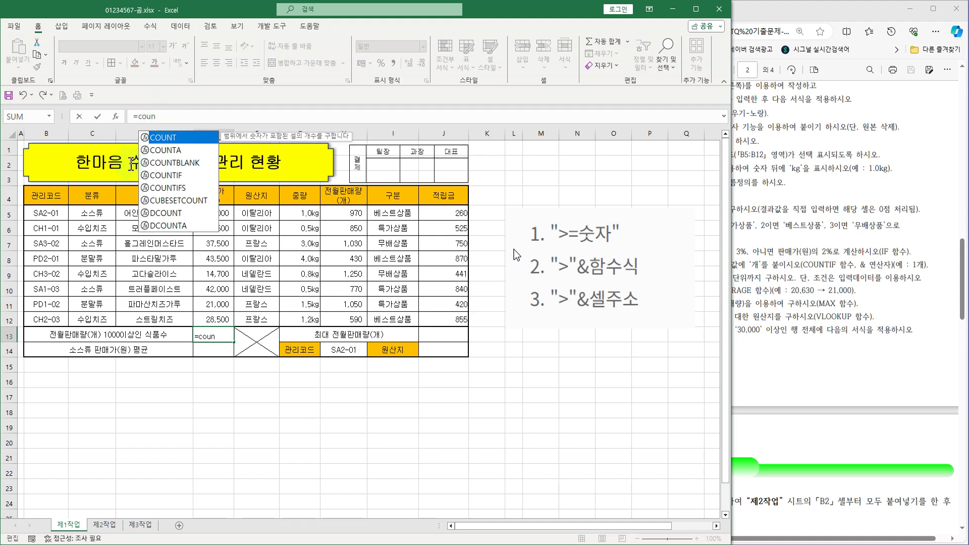
double_click(168, 176)
drag(347, 215, 346, 319)
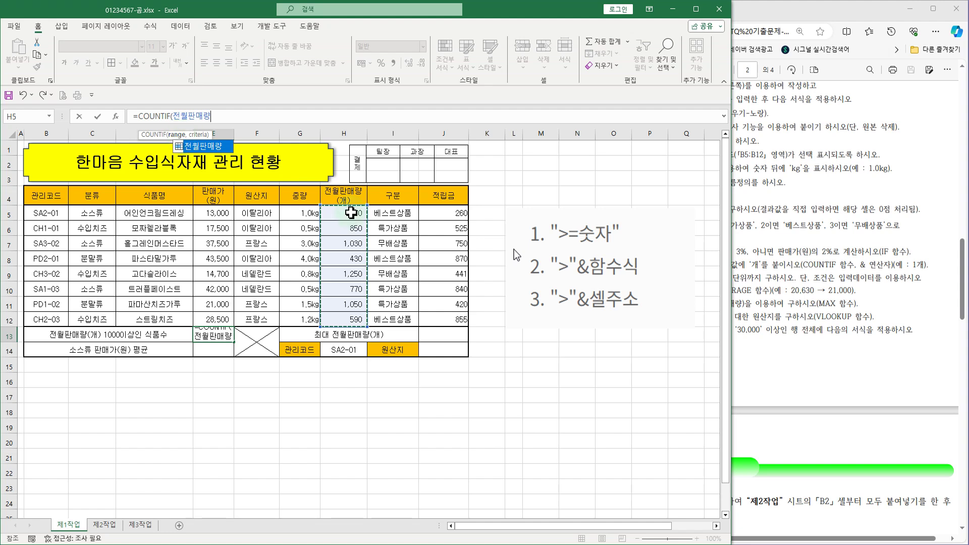
text(,">=1000)
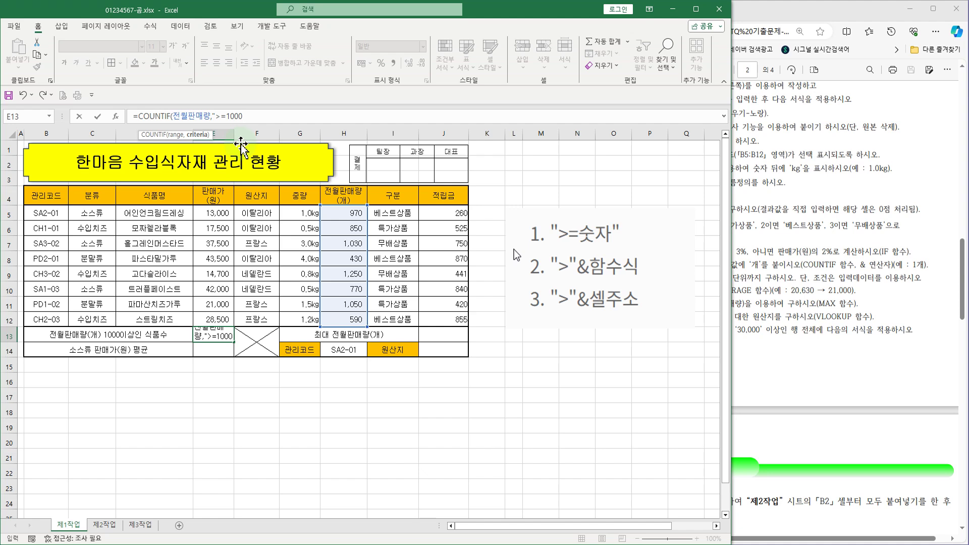
text("))
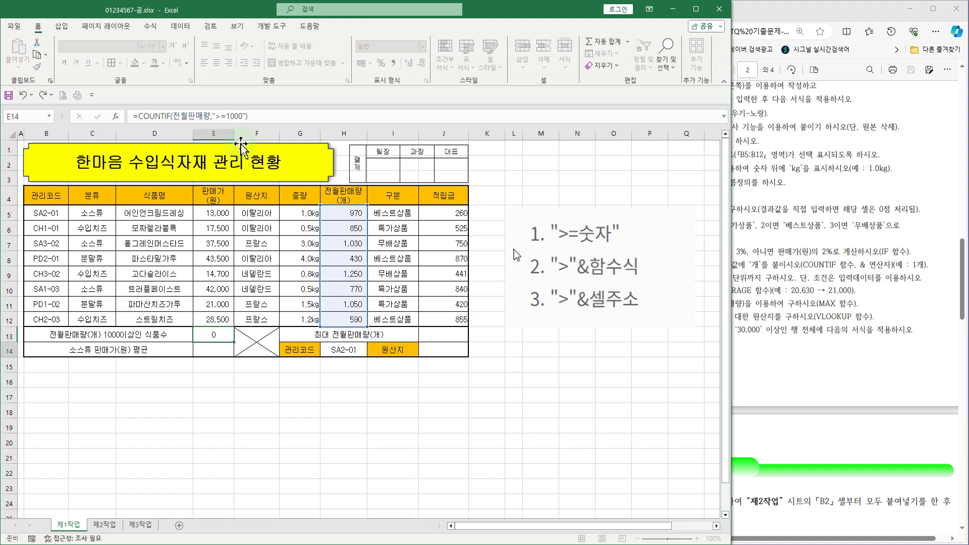
key(Return)
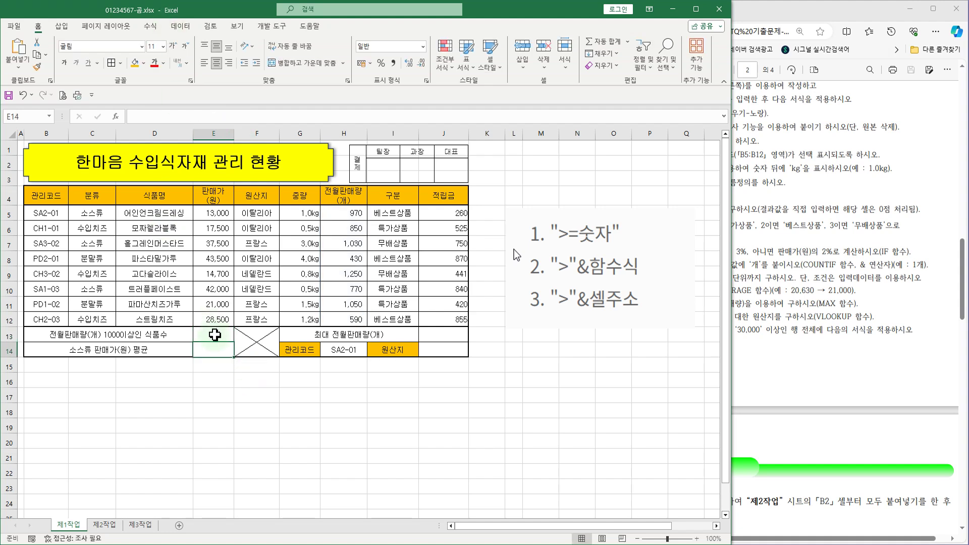
click(214, 334)
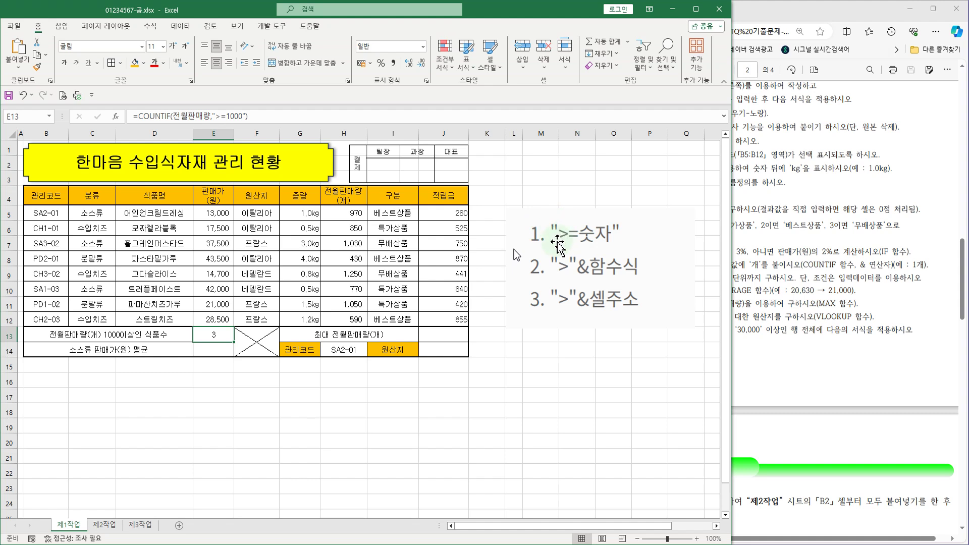
drag(613, 257, 634, 231)
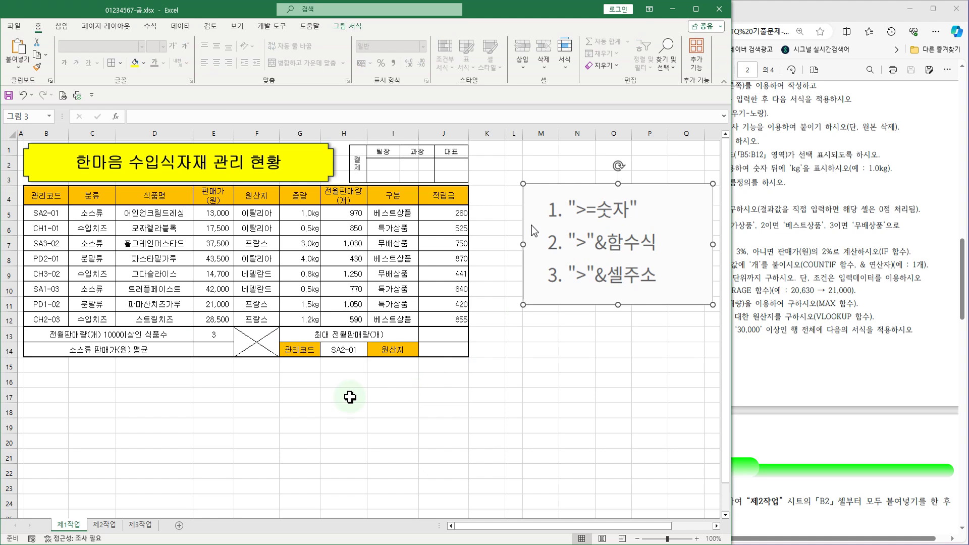
Step: Switch to the exam PDF and read condition (4) on averaging the 소스류 판매가 with ROUND and DAVERAGE, checking which price cells it covers
click(817, 247)
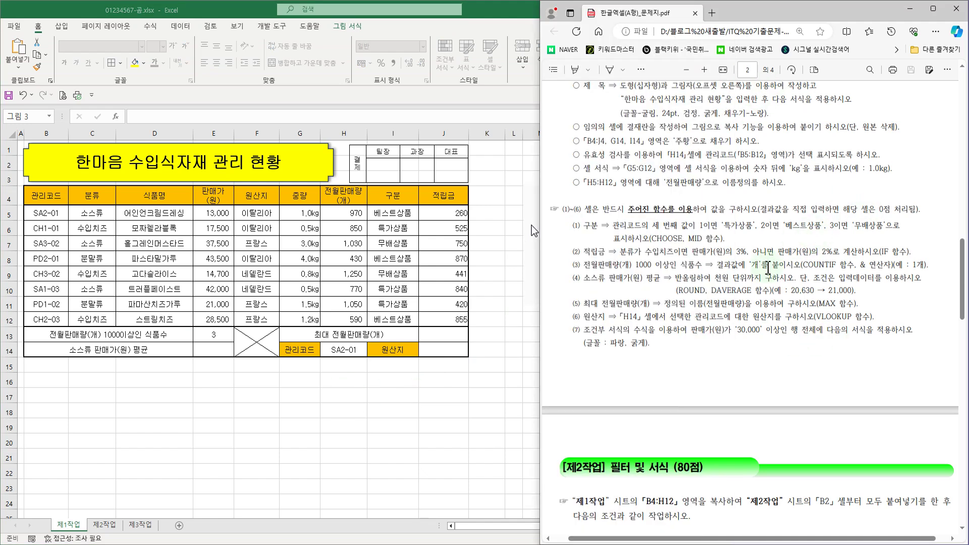
scroll(759, 290, down, 2)
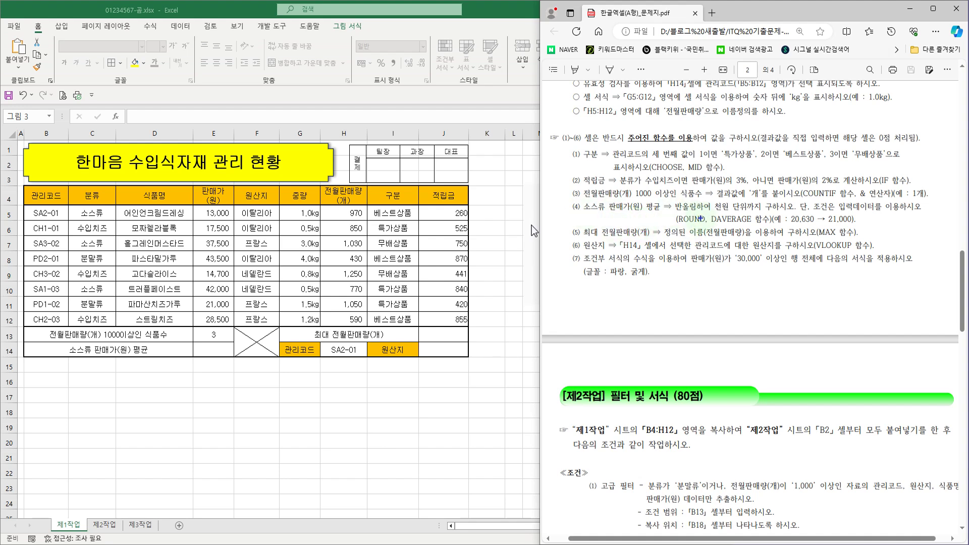
drag(708, 212, 771, 225)
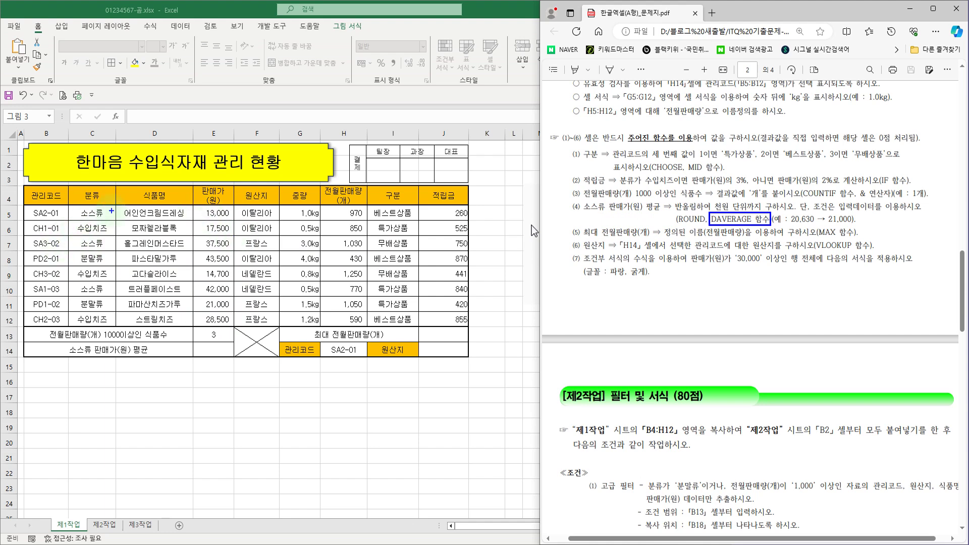
mouse_move(193, 204)
mouse_down()
mouse_move(237, 221)
mouse_move(220, 245)
mouse_move(238, 253)
mouse_up()
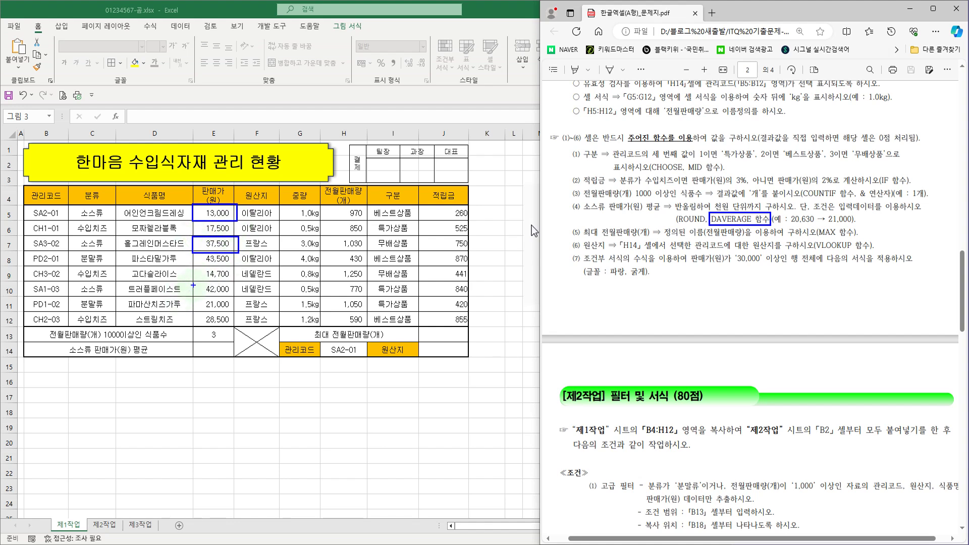
drag(193, 278, 238, 298)
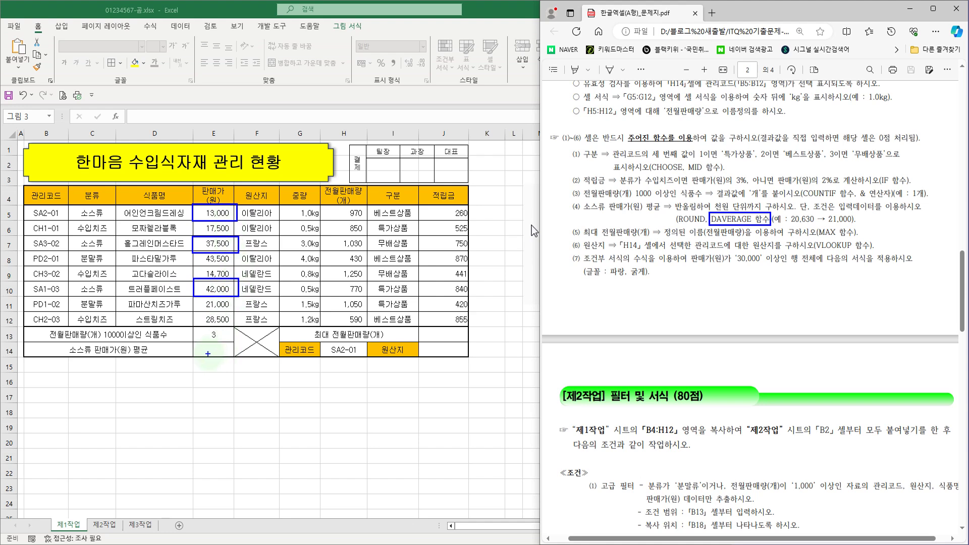
mouse_move(188, 341)
mouse_down()
mouse_move(225, 362)
mouse_move(239, 353)
mouse_move(206, 345)
mouse_up()
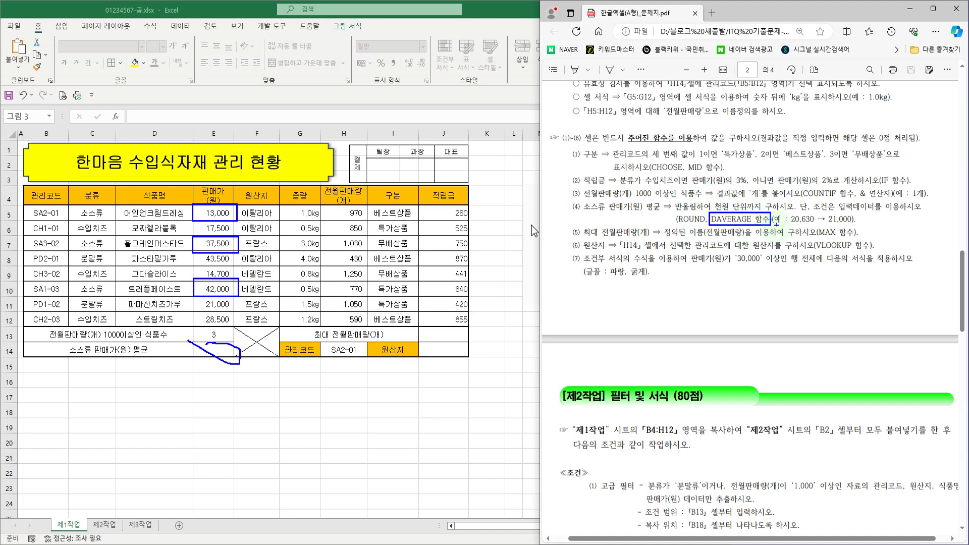
key(Escape)
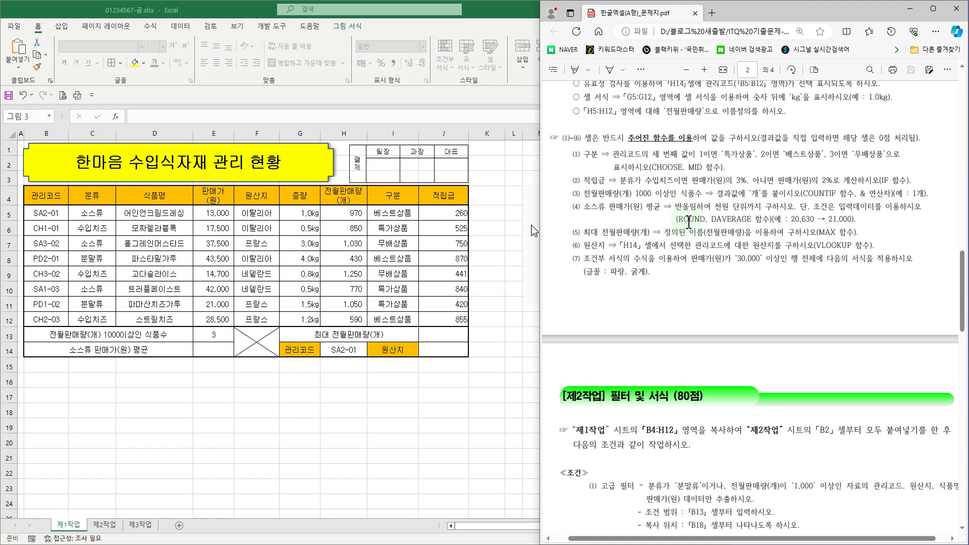
drag(669, 208, 709, 227)
mouse_move(825, 209)
mouse_down()
mouse_move(872, 232)
mouse_move(858, 227)
mouse_up()
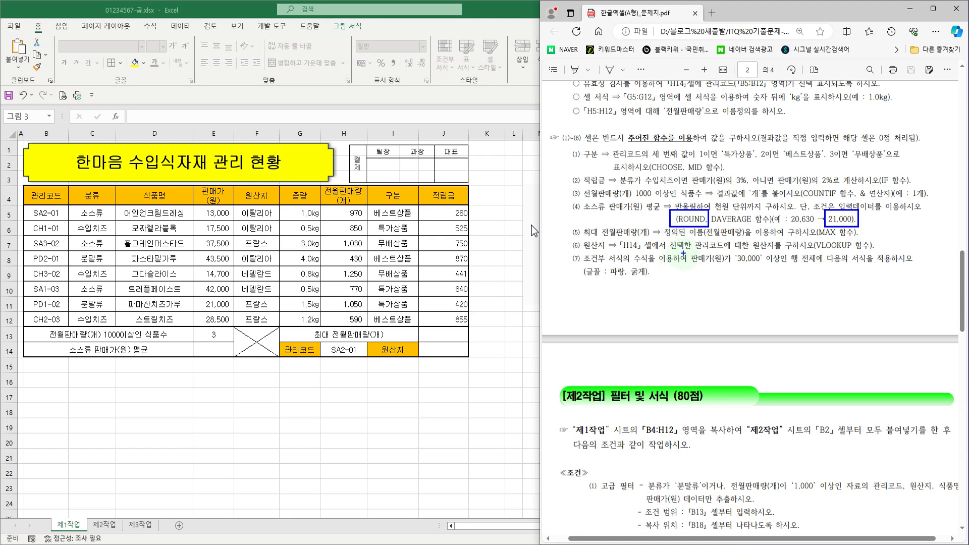
key(Escape)
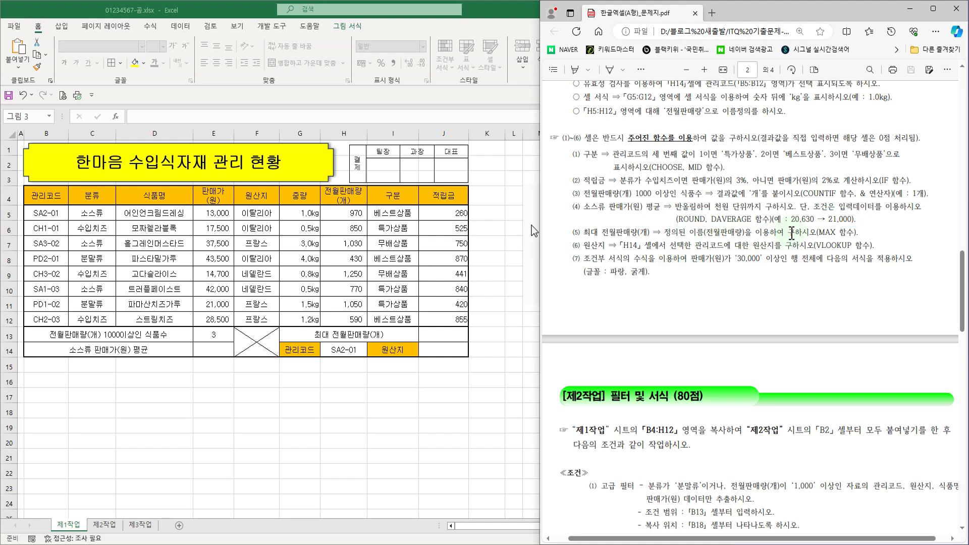
Step: Return to Excel and start a DAVERAGE formula in E14 with the table B4:H12, headers included, as the database
click(203, 351)
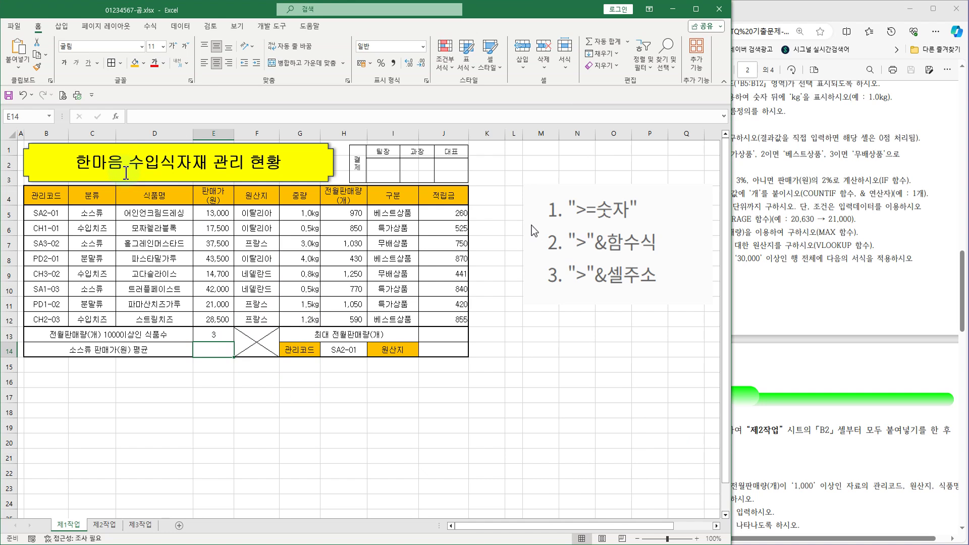
click(143, 117)
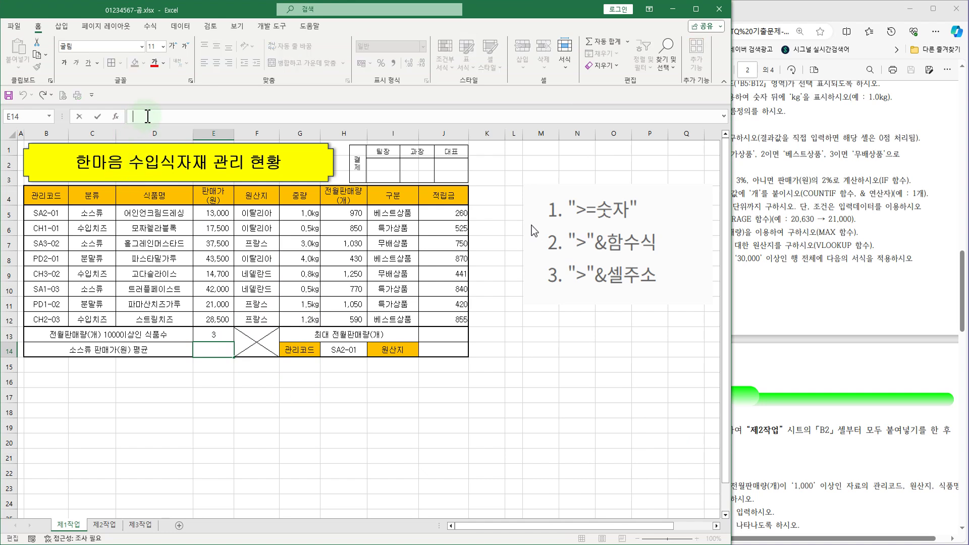
text(=d)
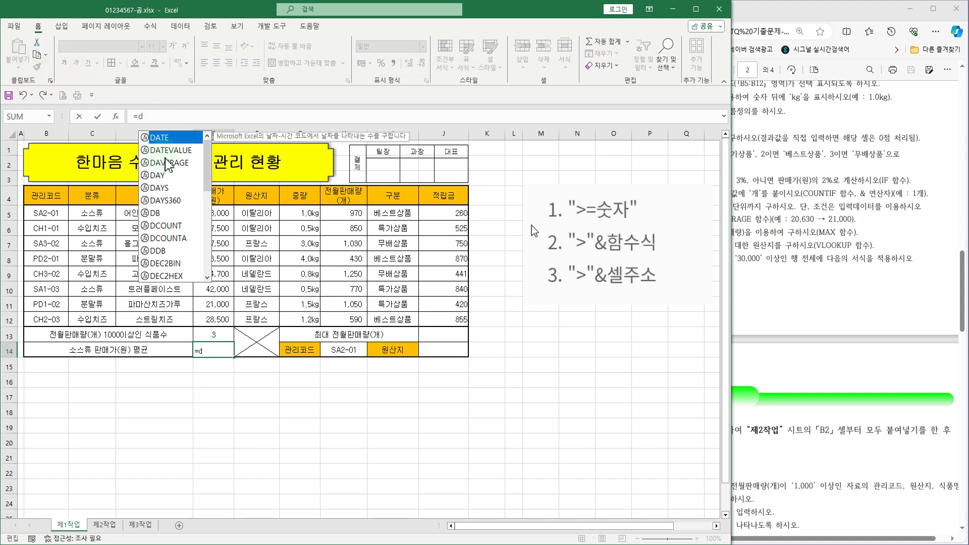
double_click(184, 163)
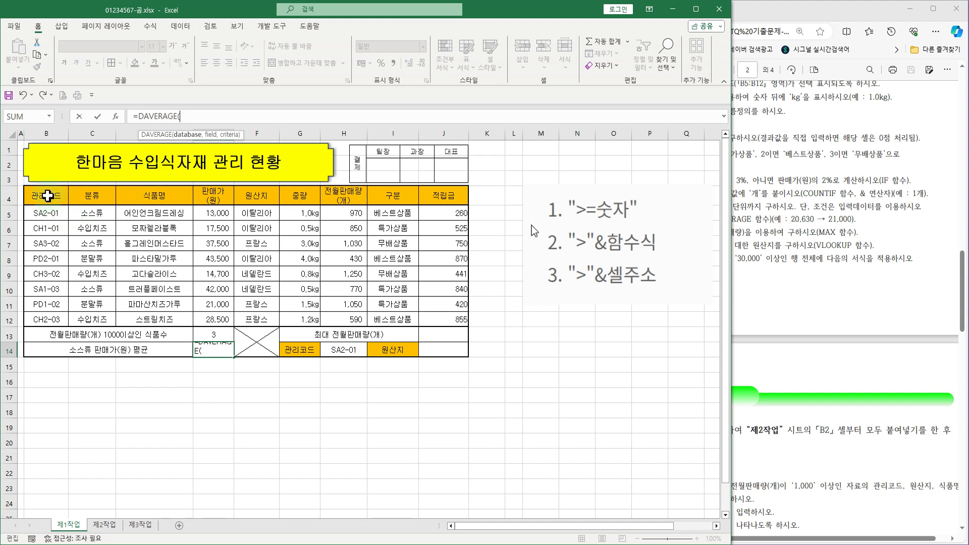
drag(39, 192, 332, 316)
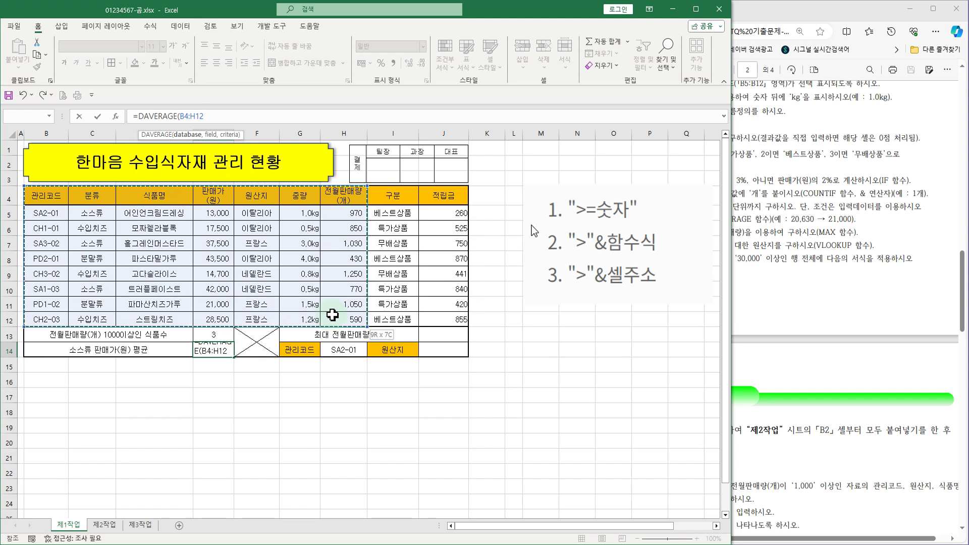
drag(332, 315, 332, 315)
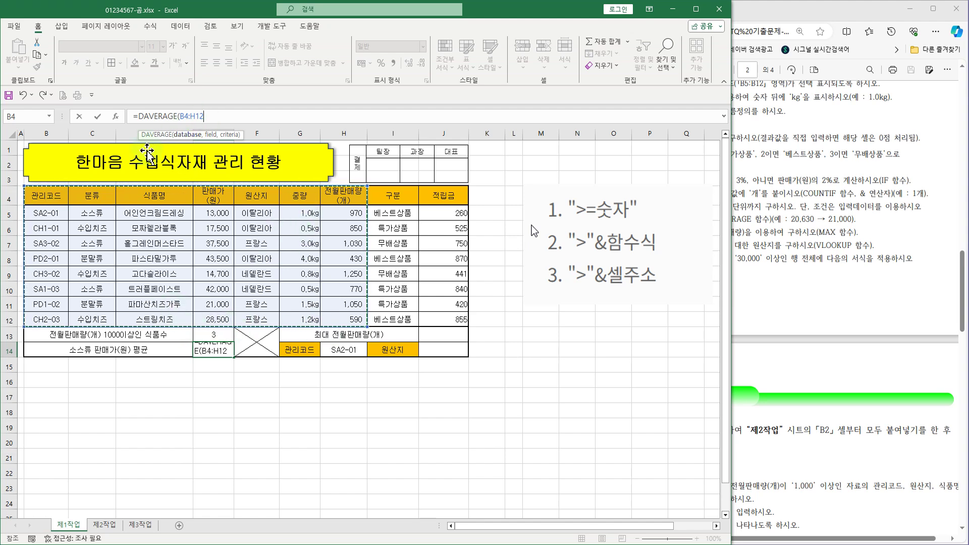
Step: Complete the E14 DAVERAGE formula with field 4 for 판매가 and the 분류 cells C4:C5 as criteria, and enter it
text(,4)
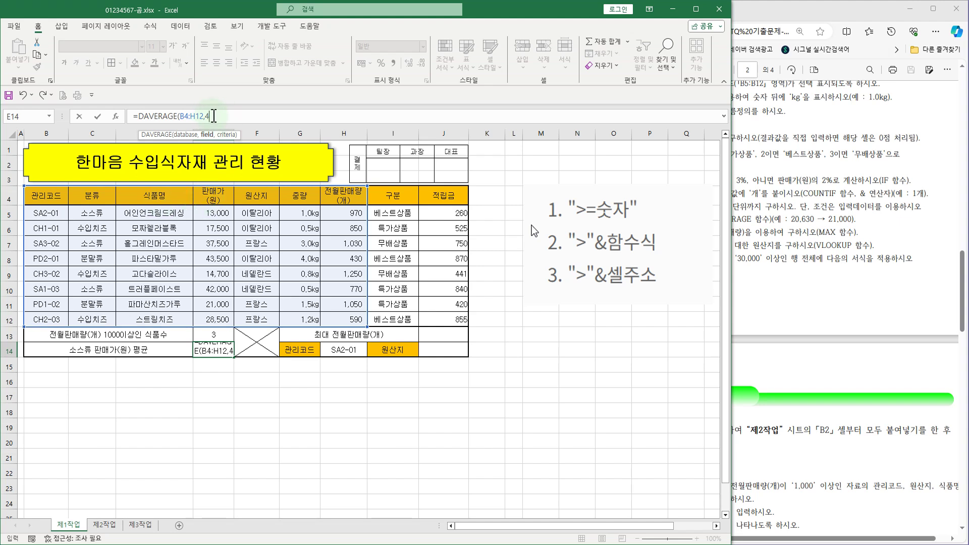
text(,)
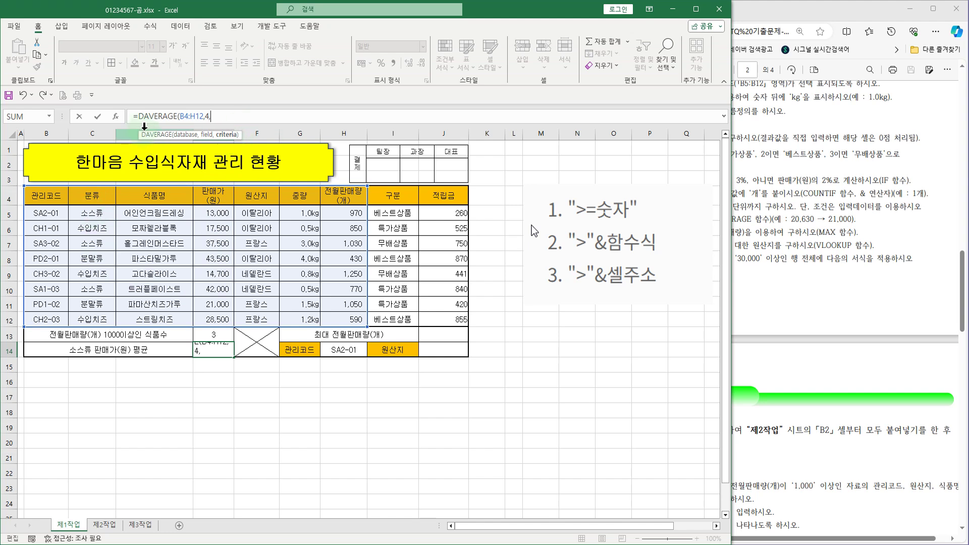
click(101, 196)
drag(101, 198, 106, 211)
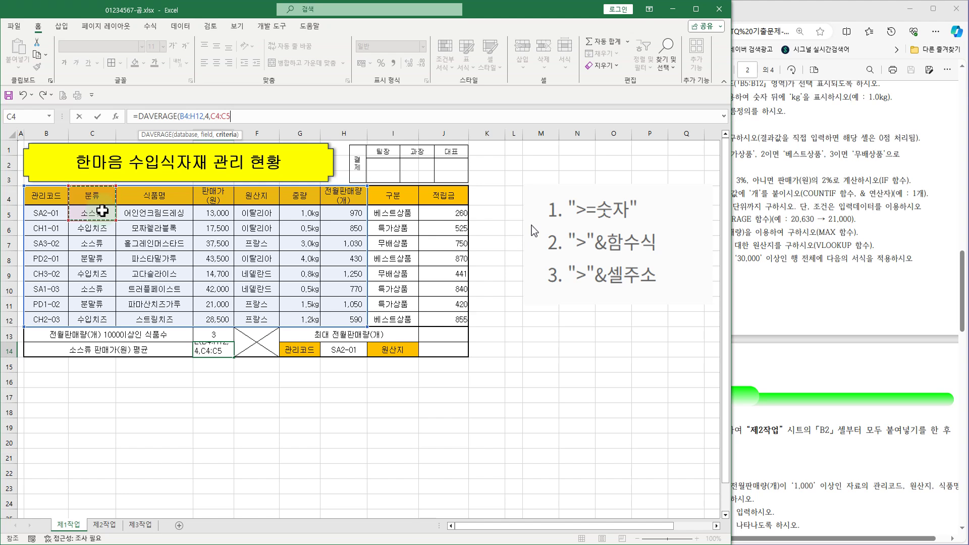
text())
key(Return)
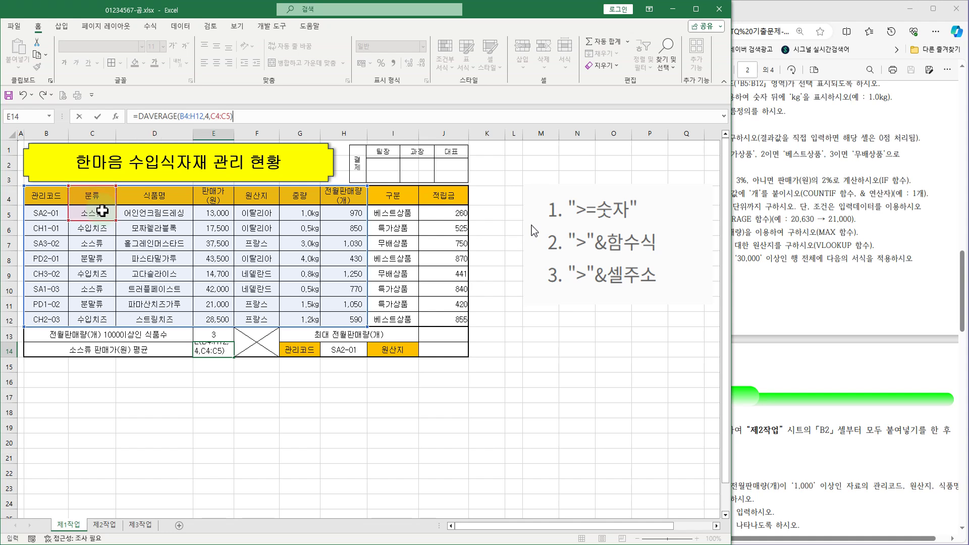
click(214, 353)
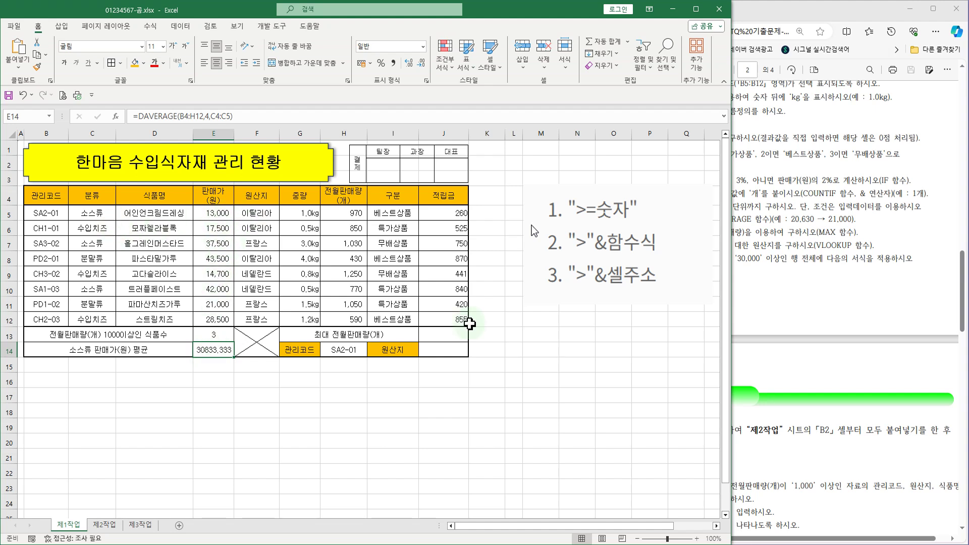
Step: Switch to the exam PDF and examine the ROUND requirement in condition (4) with its example 20,630 → 21,000
click(797, 348)
drag(675, 218, 706, 218)
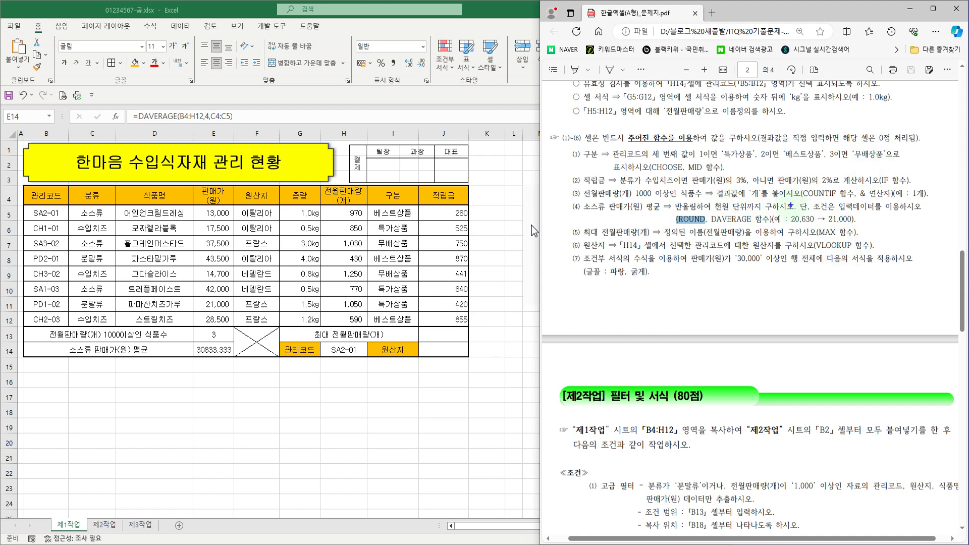
drag(776, 209, 858, 227)
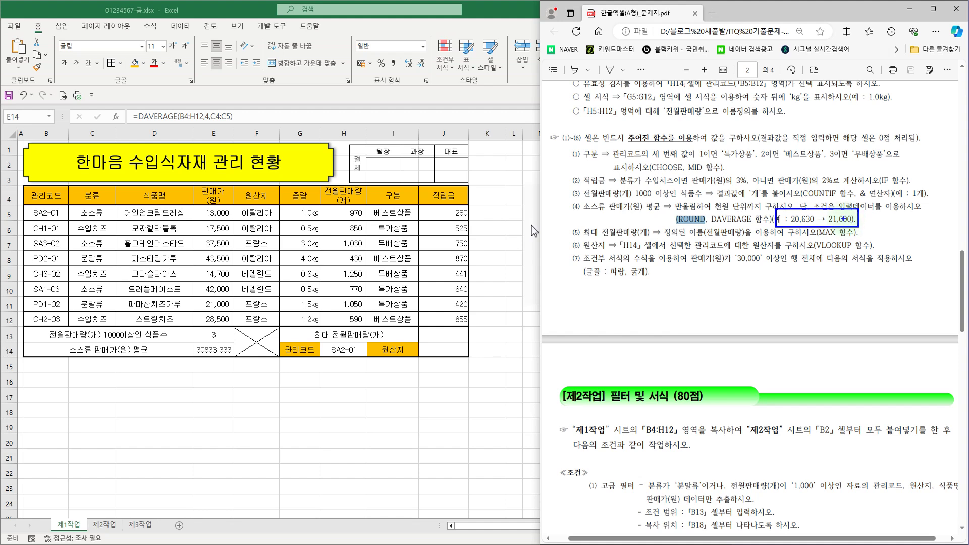
mouse_move(850, 197)
mouse_down()
mouse_move(851, 188)
mouse_move(854, 198)
mouse_up()
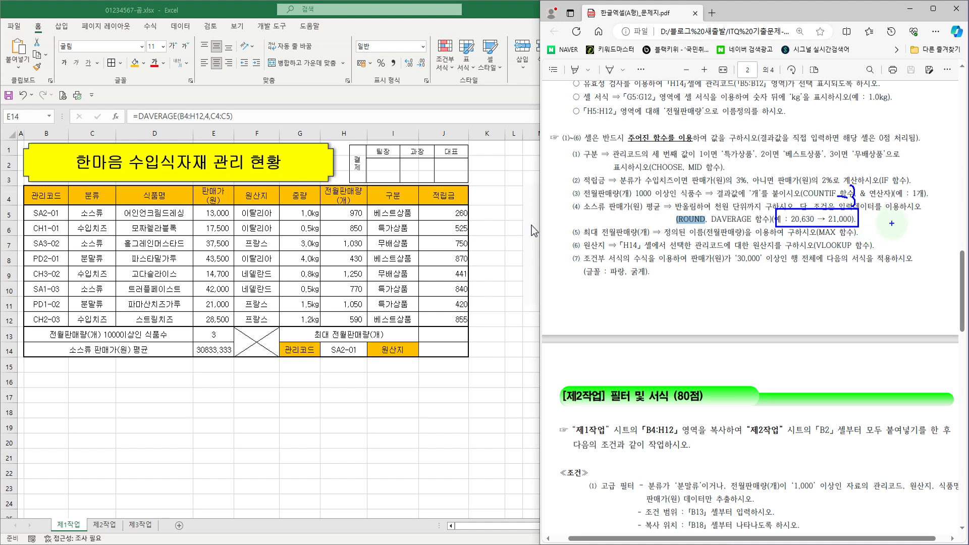
Step: Return to Excel and wrap the DAVERAGE formula in E14 in a ROUND function
drag(877, 228, 884, 242)
drag(850, 214, 842, 228)
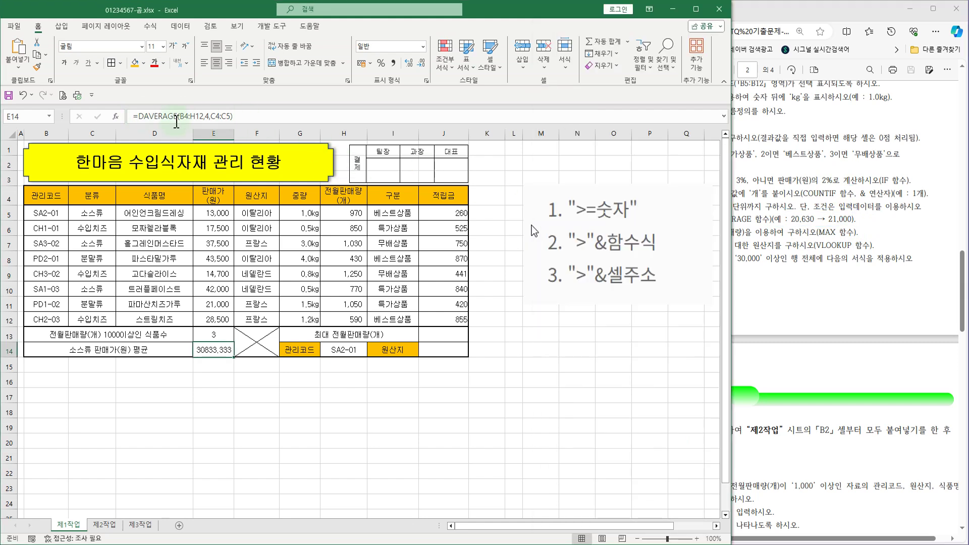
click(143, 117)
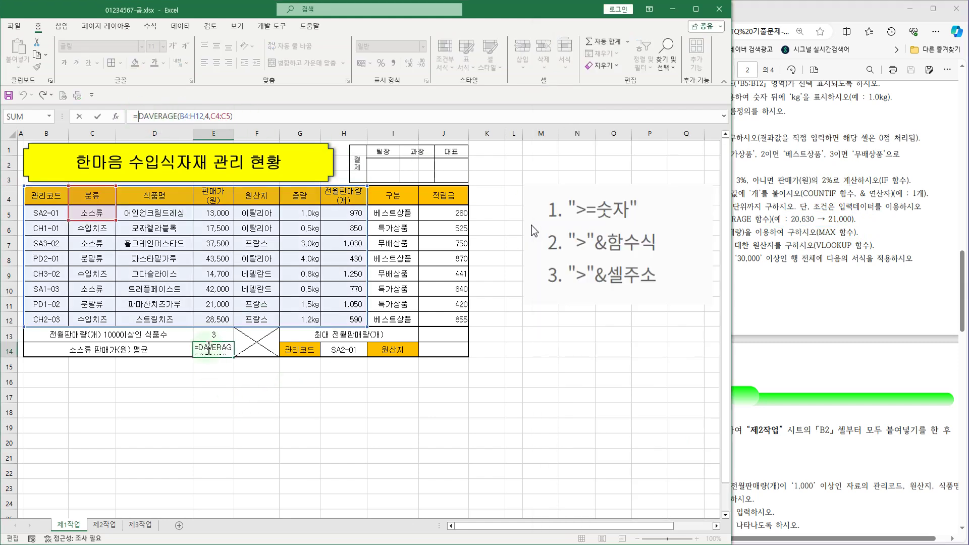
text(개ㅕㅜ)
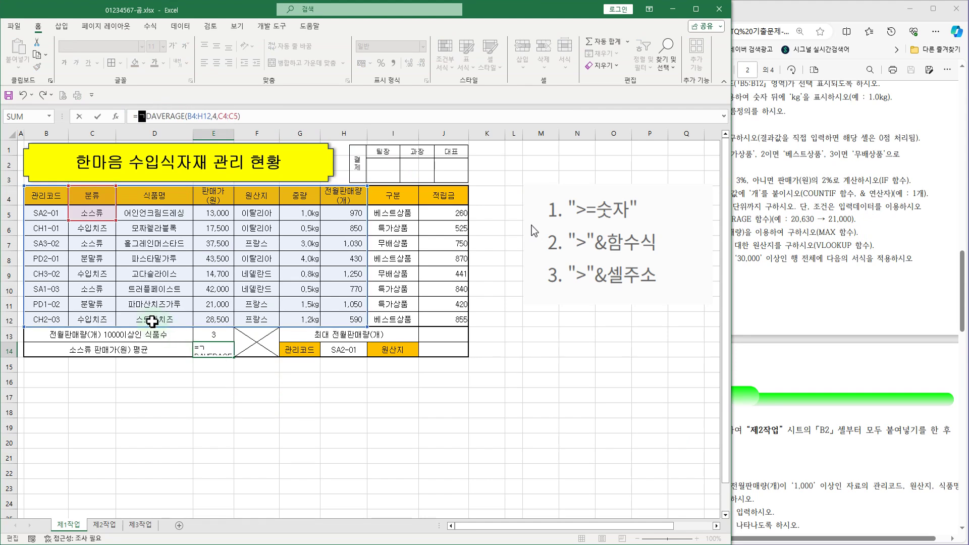
key(BackSpace)
key(BackSpace)
key(BackSpace)
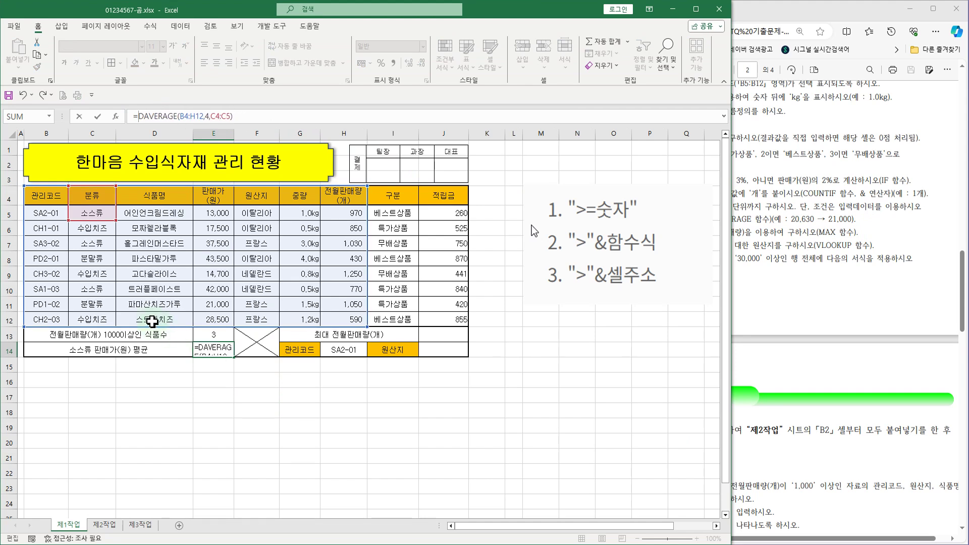
text(round)
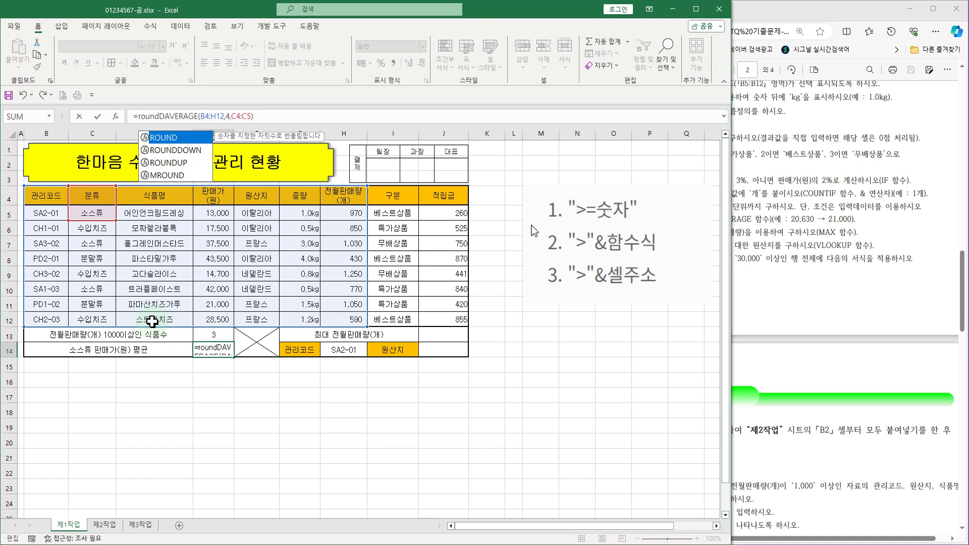
double_click(164, 137)
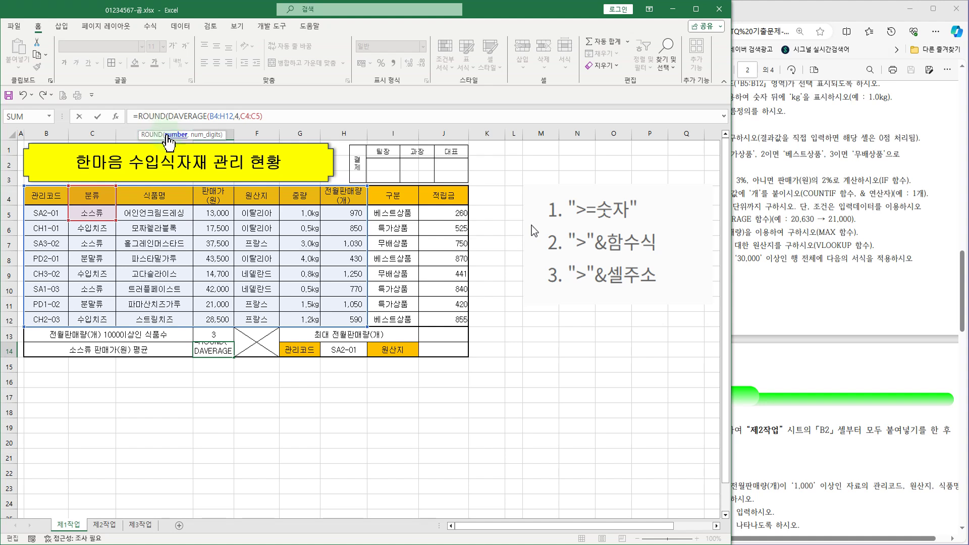
Step: Complete the E14 ROUND formula with -3 as the number of digits, enter it, and apply the comma style to the cell
drag(170, 116, 265, 119)
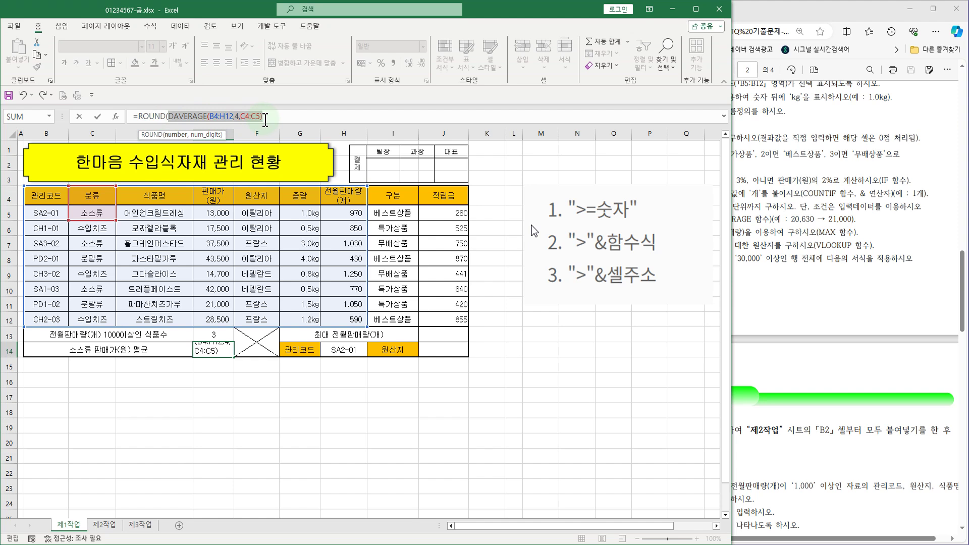
click(276, 118)
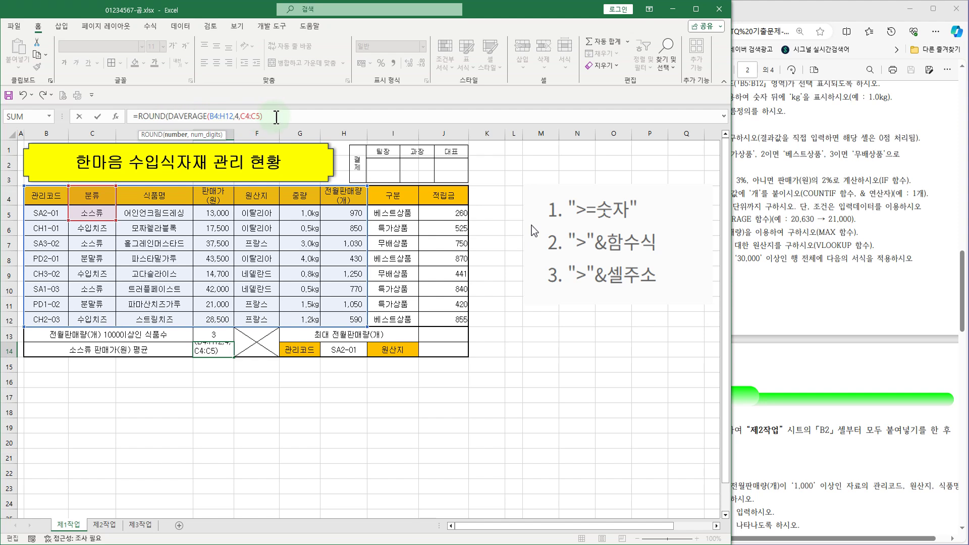
text(,)
text())
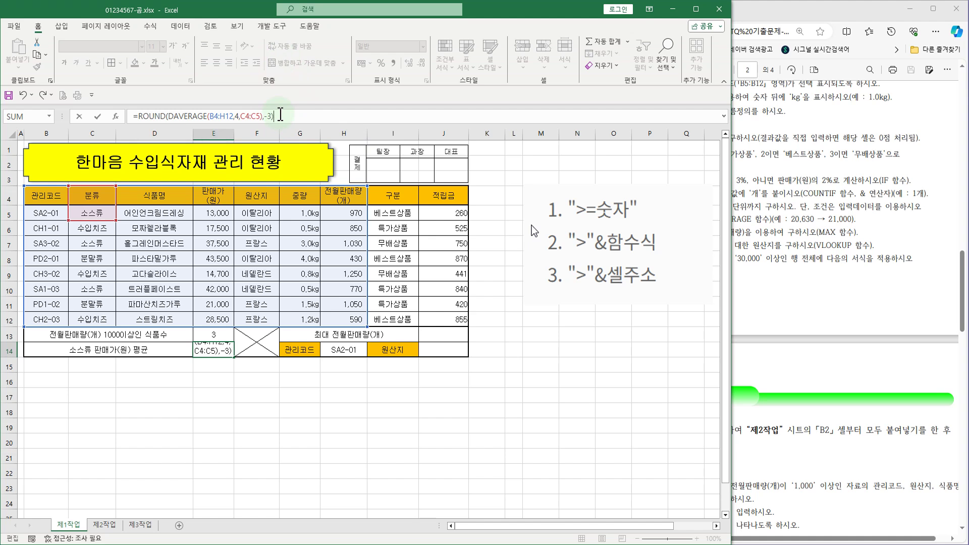
key(Return)
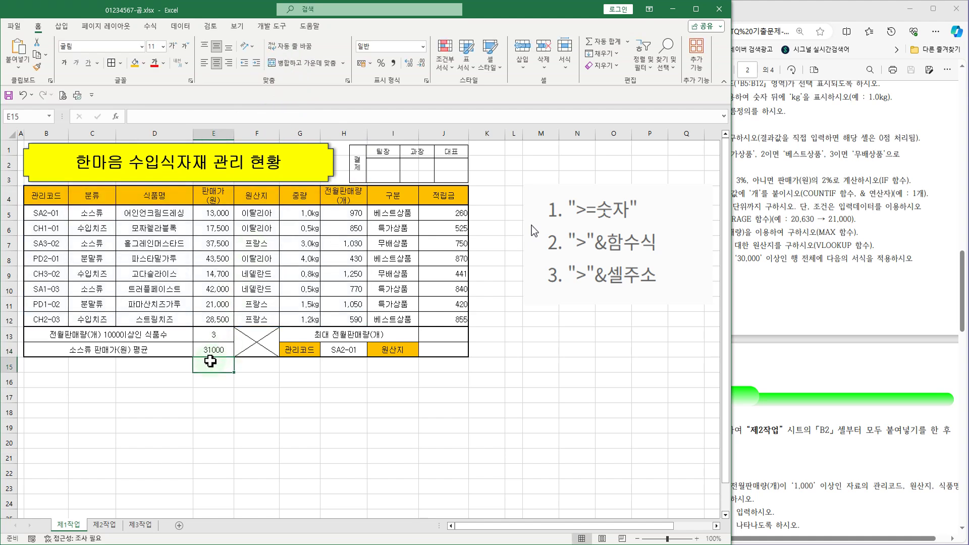
click(214, 350)
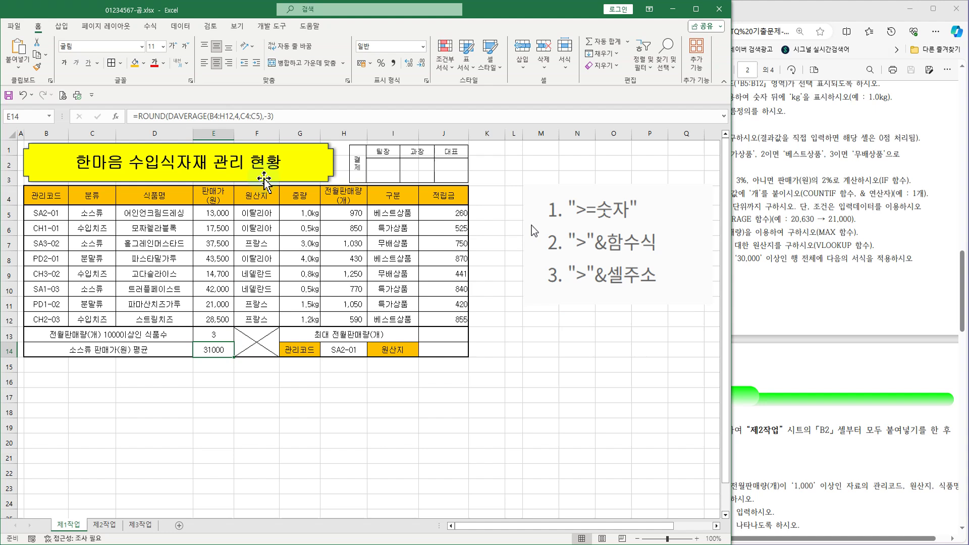
click(394, 65)
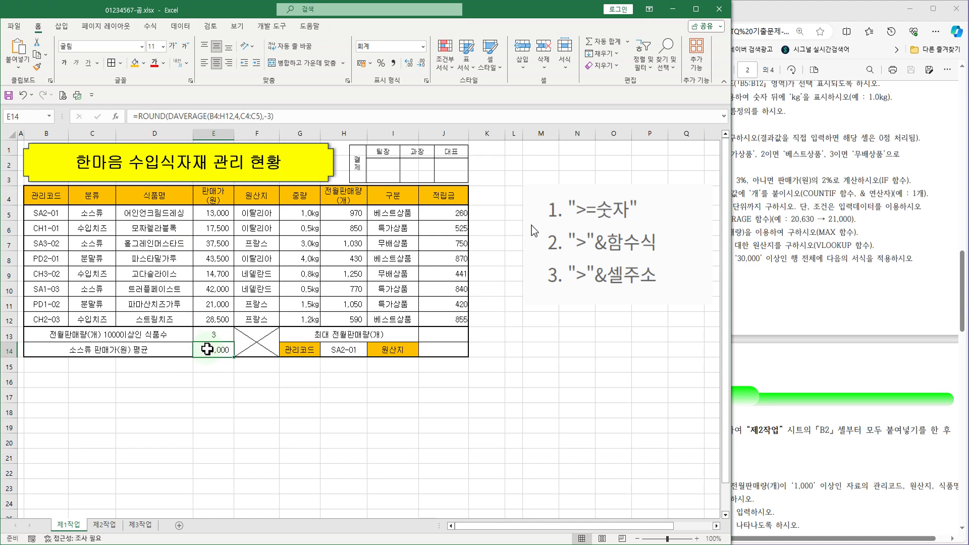
Step: Switch to the exam PDF and read condition (5) on finding 최대 전월판매량 with the defined name and the MAX function
click(884, 288)
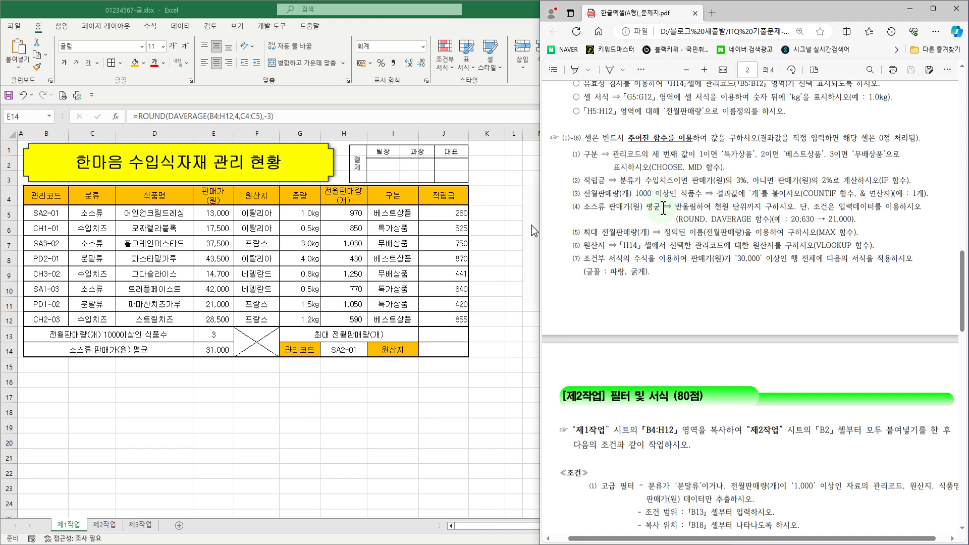
scroll(640, 251, up, 2)
scroll(640, 251, up, 2)
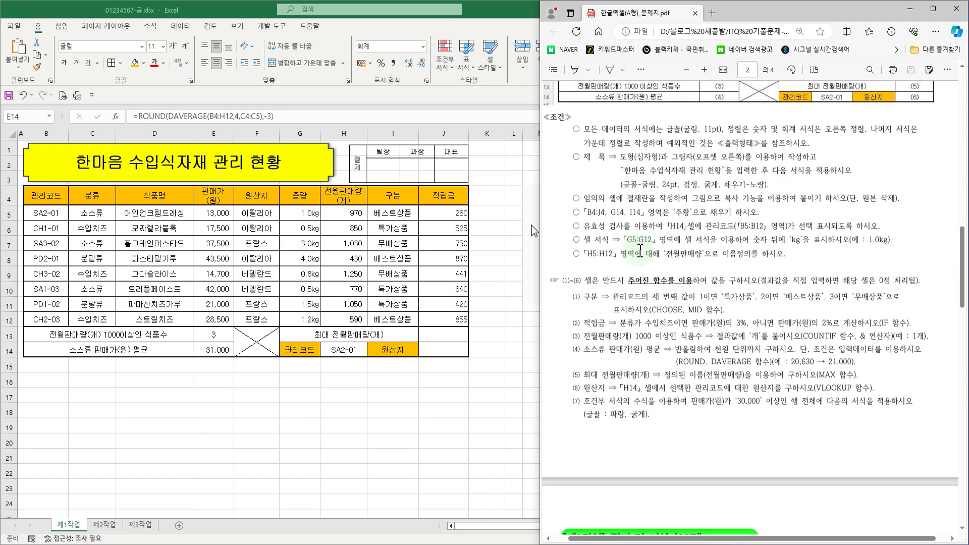
scroll(640, 252, up, 2)
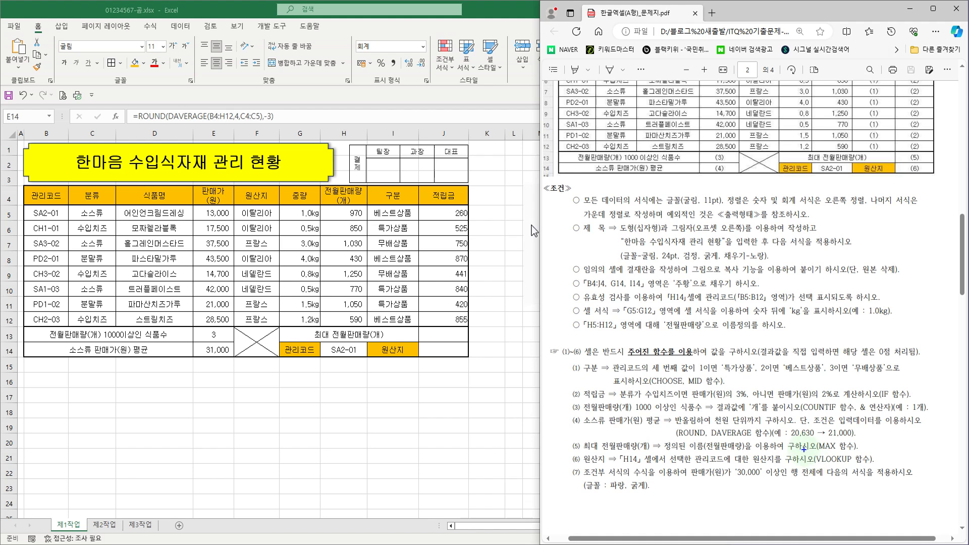
drag(808, 435, 862, 453)
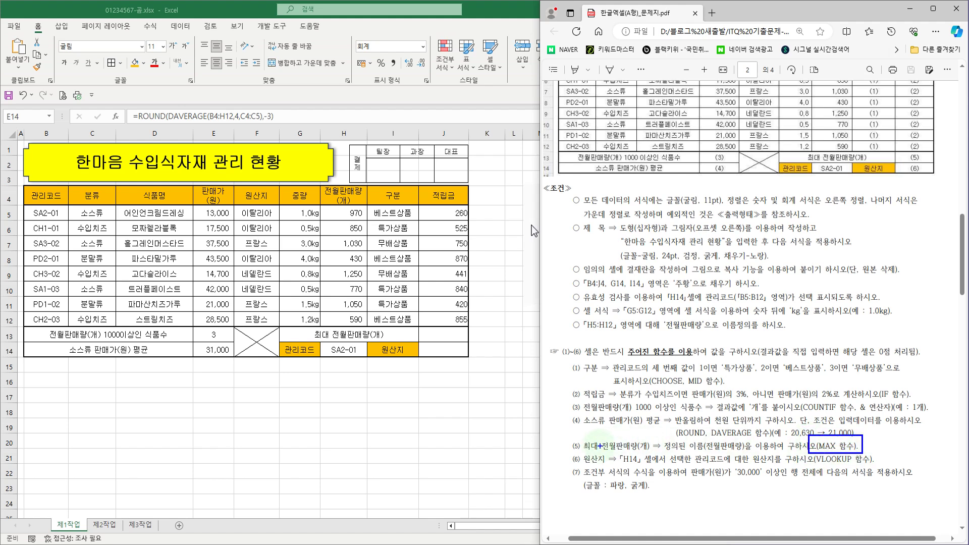
drag(580, 437, 655, 455)
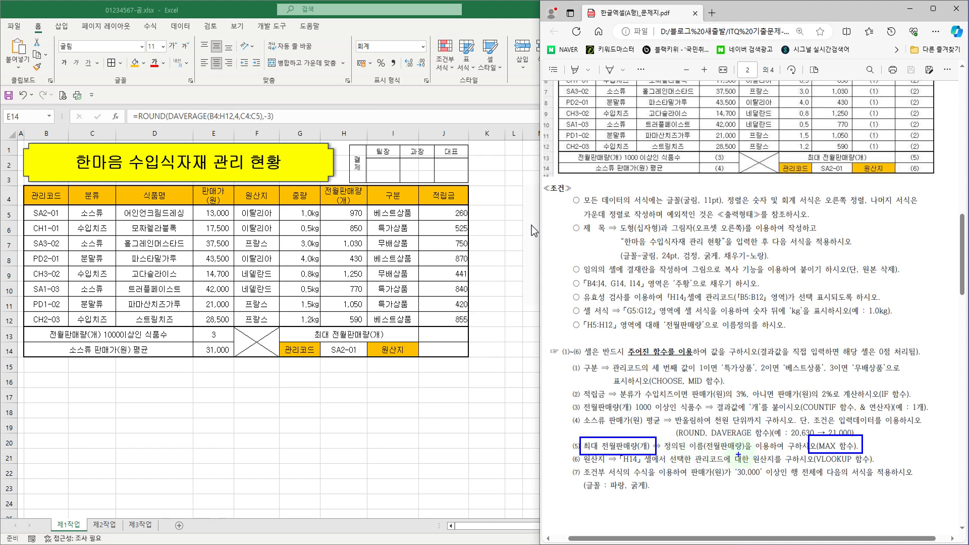
key(Escape)
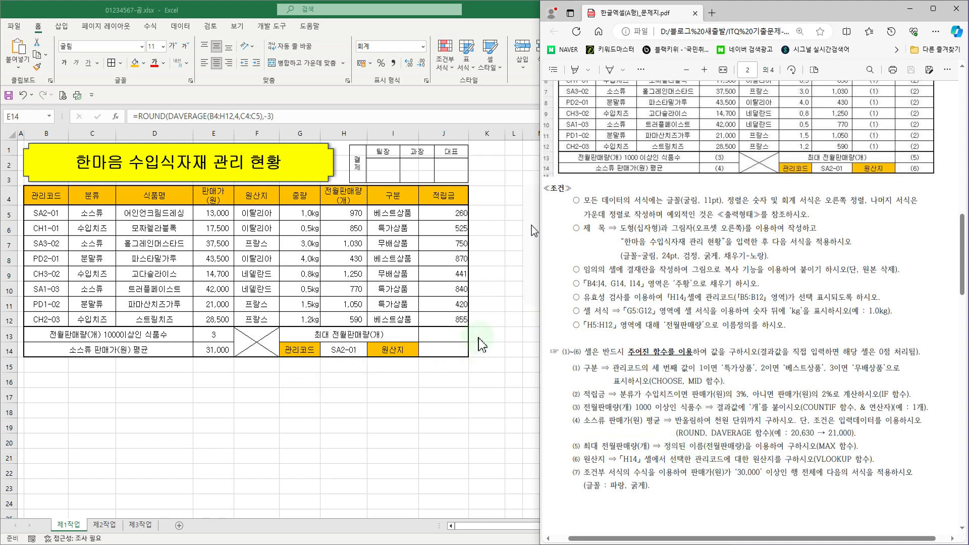
Step: Return to Excel, enter =MAX(전월판매량) in J13 using the H5:H12 named range, and apply the comma style to the cell
click(438, 332)
key(F2)
click(441, 335)
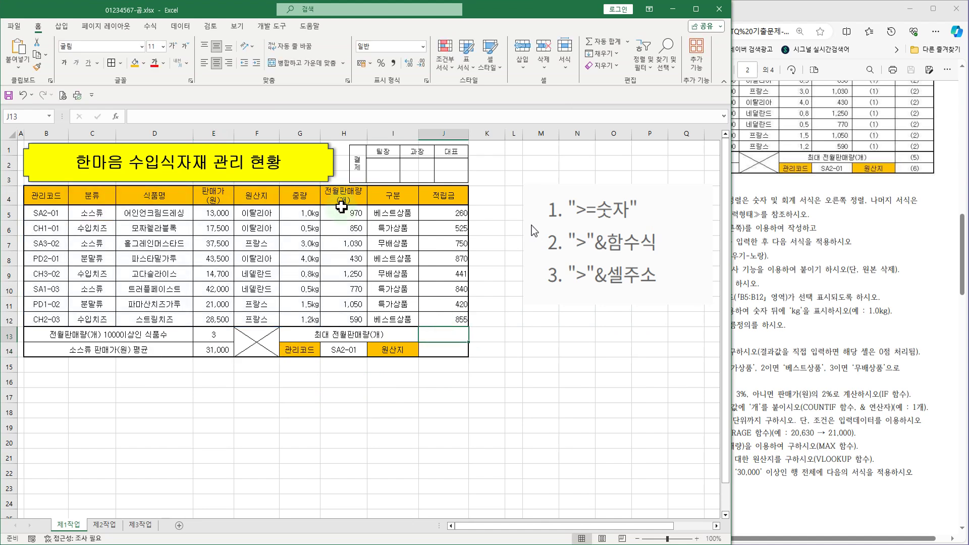
click(147, 115)
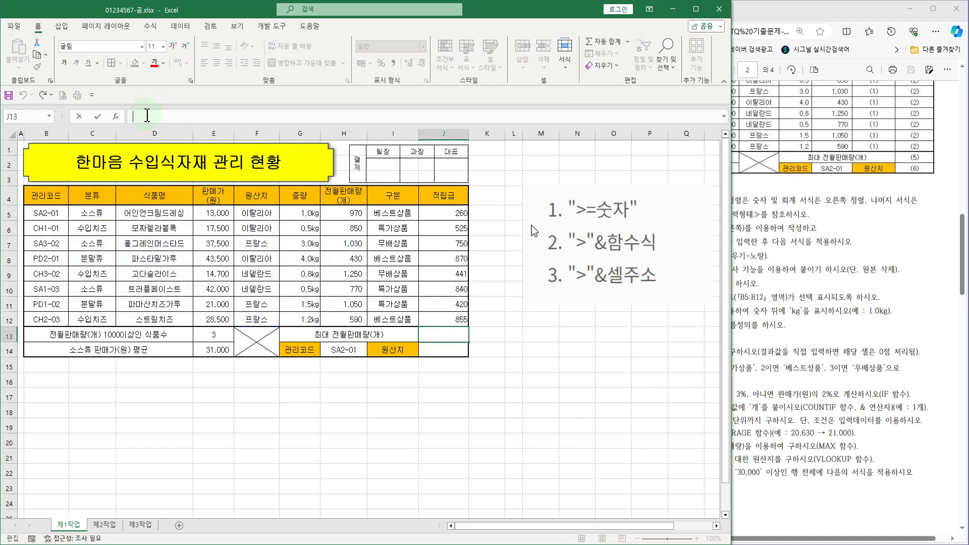
text(=m)
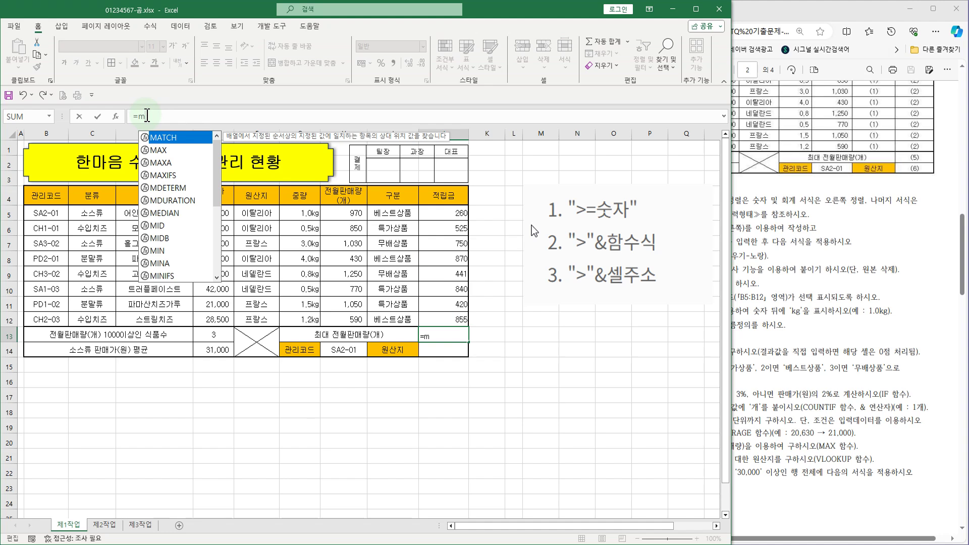
double_click(158, 149)
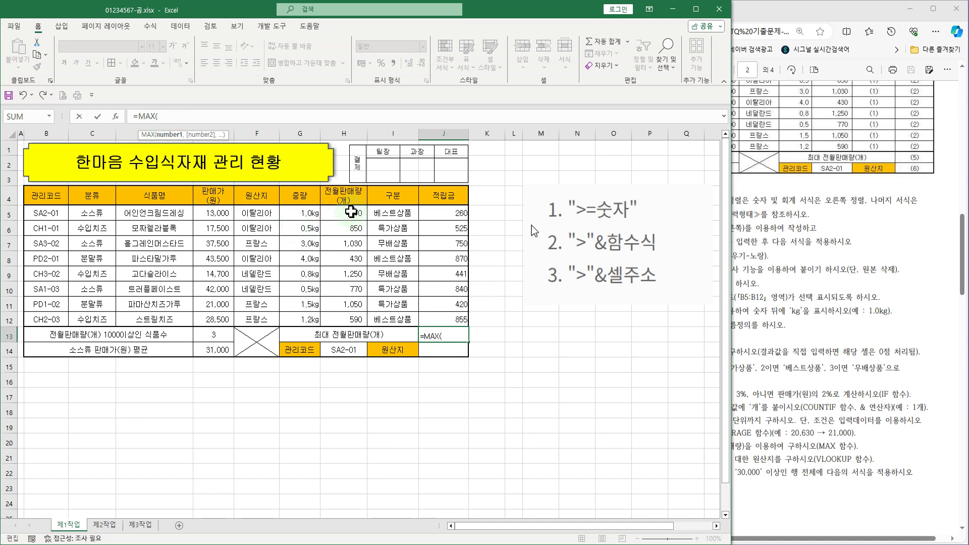
drag(343, 212, 345, 316)
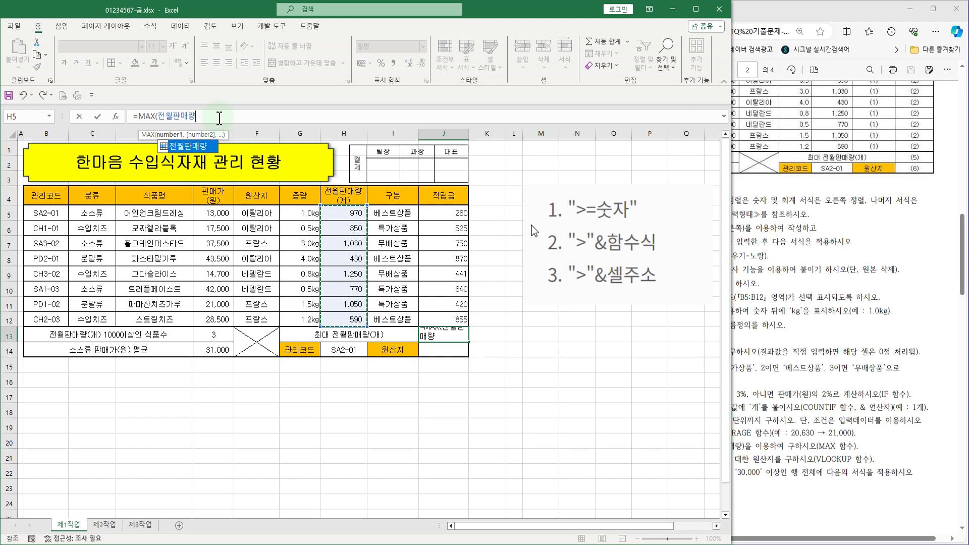
text())
key(Return)
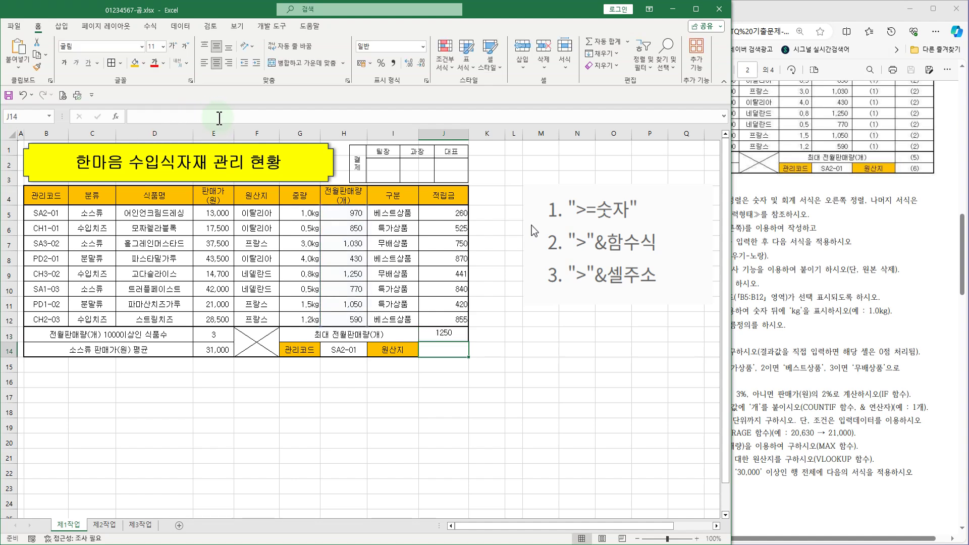
click(458, 337)
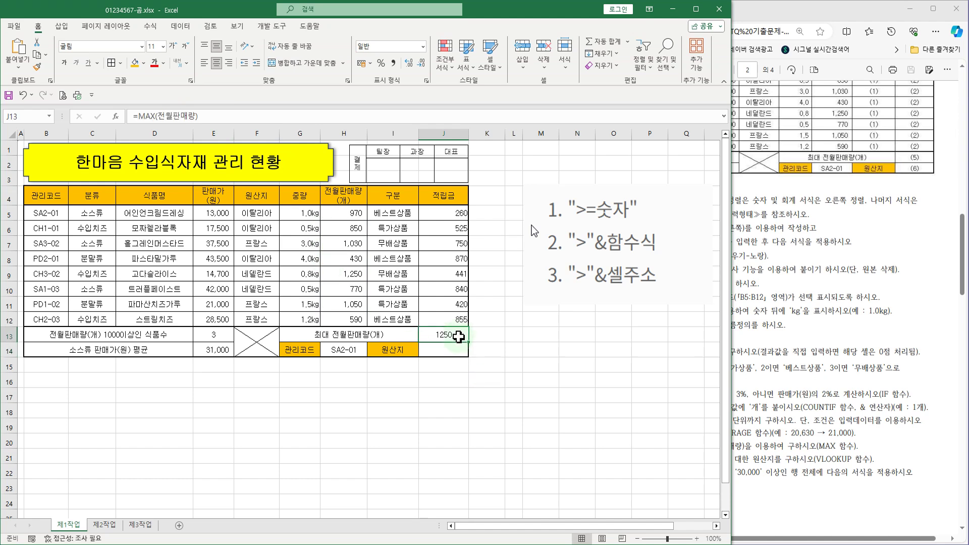
click(394, 63)
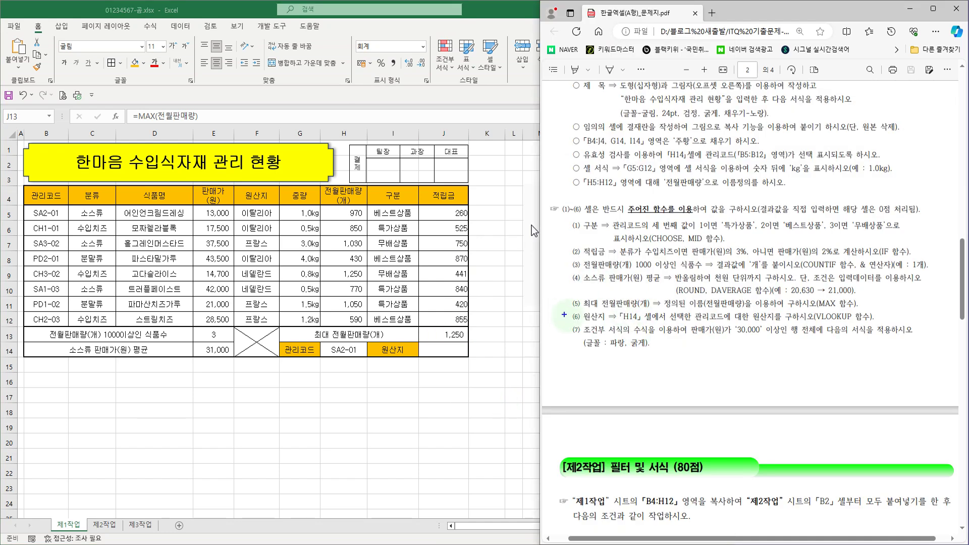
Step: Examine condition (6) in the exam PDF on looking up the 원산지 for the H14 관리코드 with VLOOKUP
mouse_move(807, 305)
mouse_down()
mouse_move(833, 323)
mouse_move(886, 326)
mouse_up()
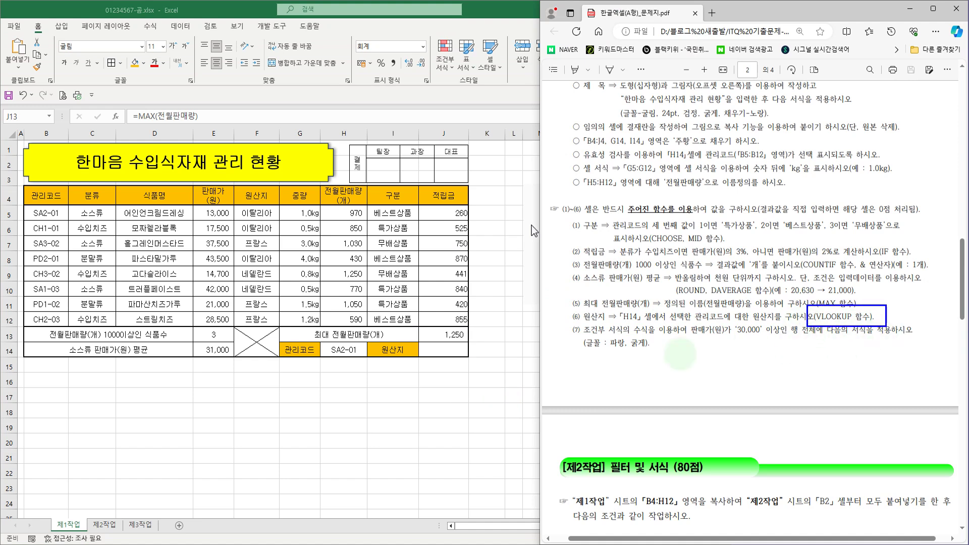
drag(311, 334, 375, 366)
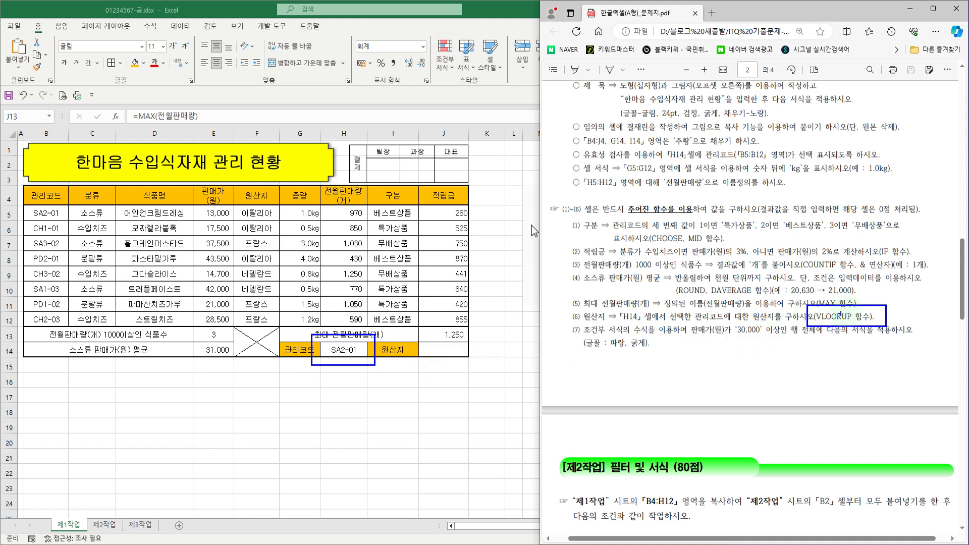
drag(872, 291, 884, 289)
key(Escape)
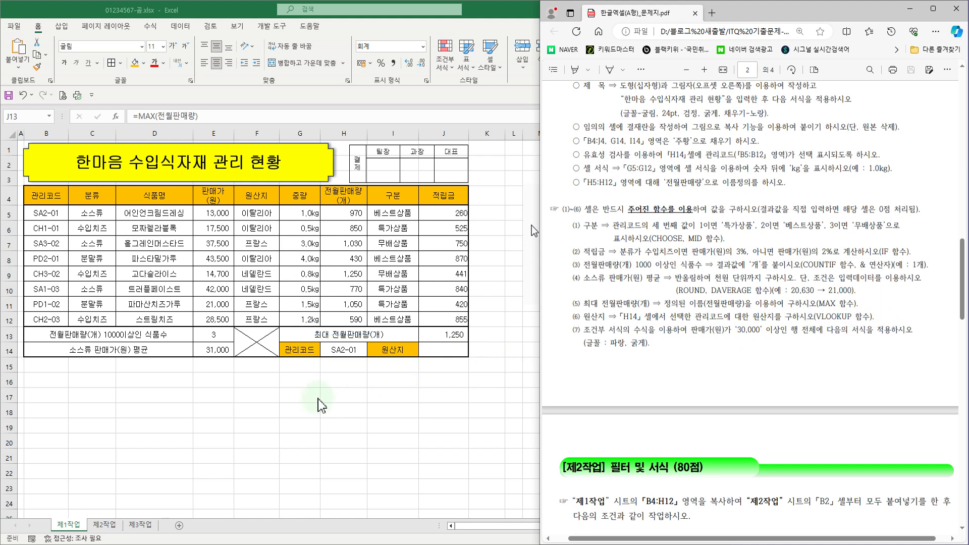
Step: Return to Excel and begin a VLOOKUP formula in J14 with H14 as the lookup value
click(435, 349)
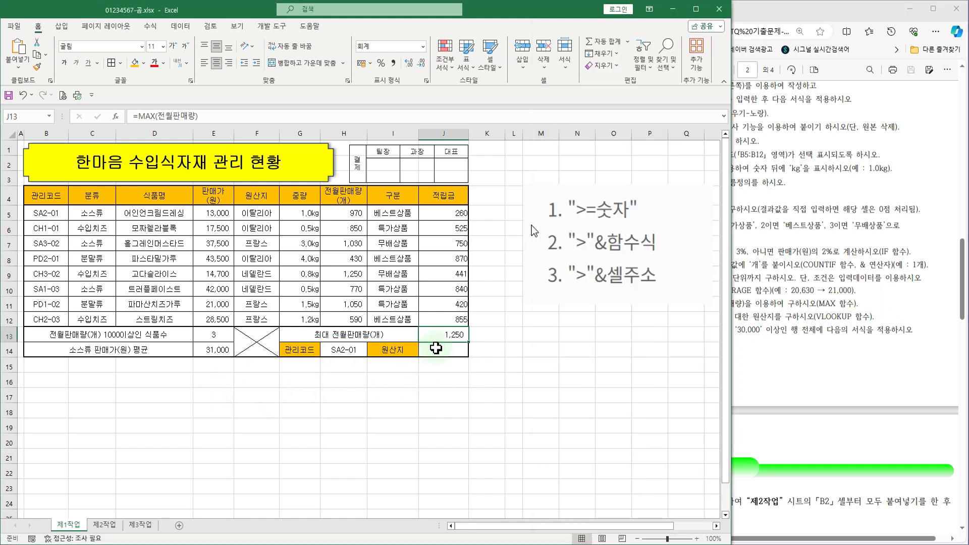
click(142, 117)
text(=)
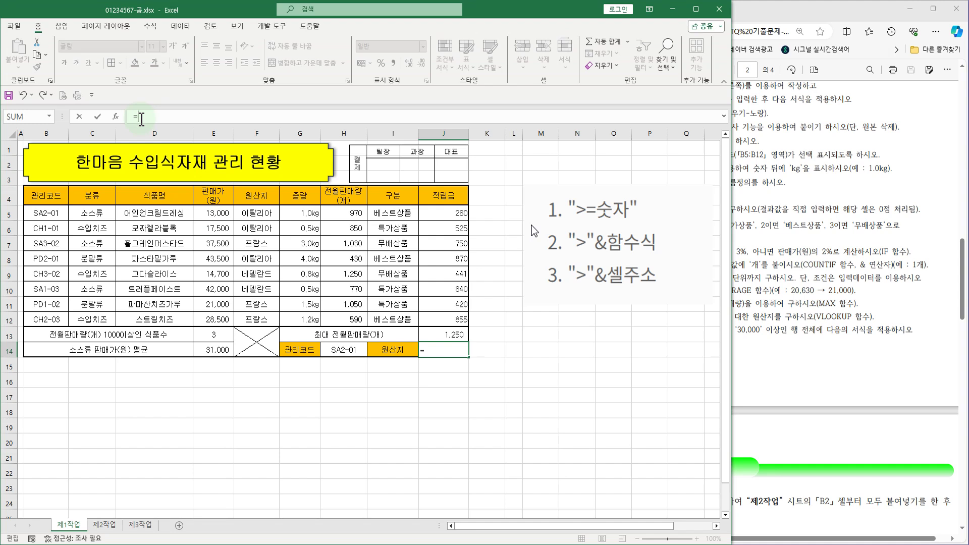
text(v)
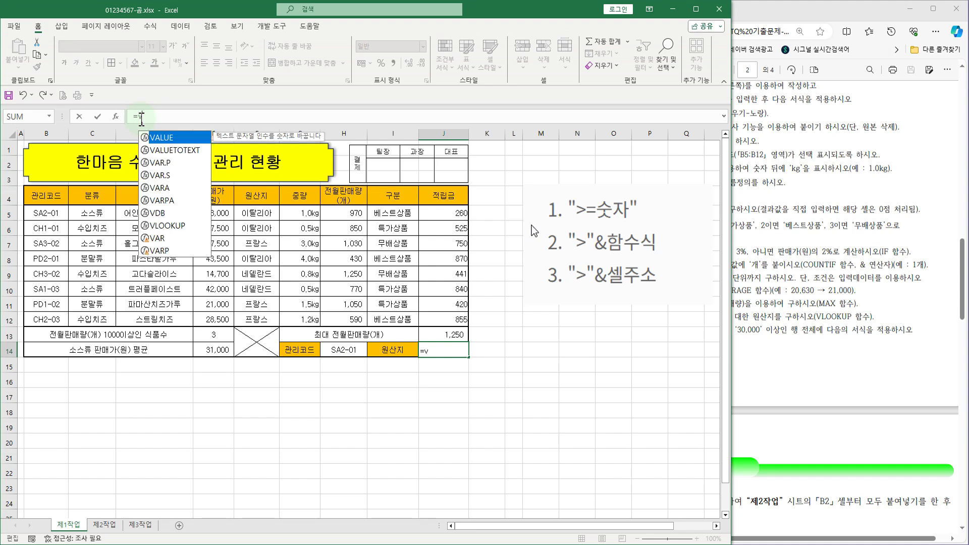
double_click(174, 227)
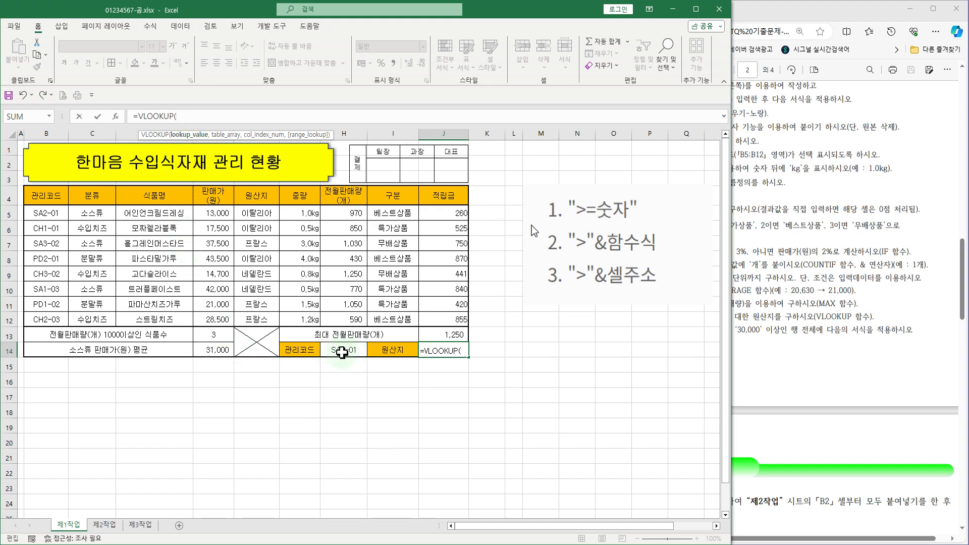
click(342, 353)
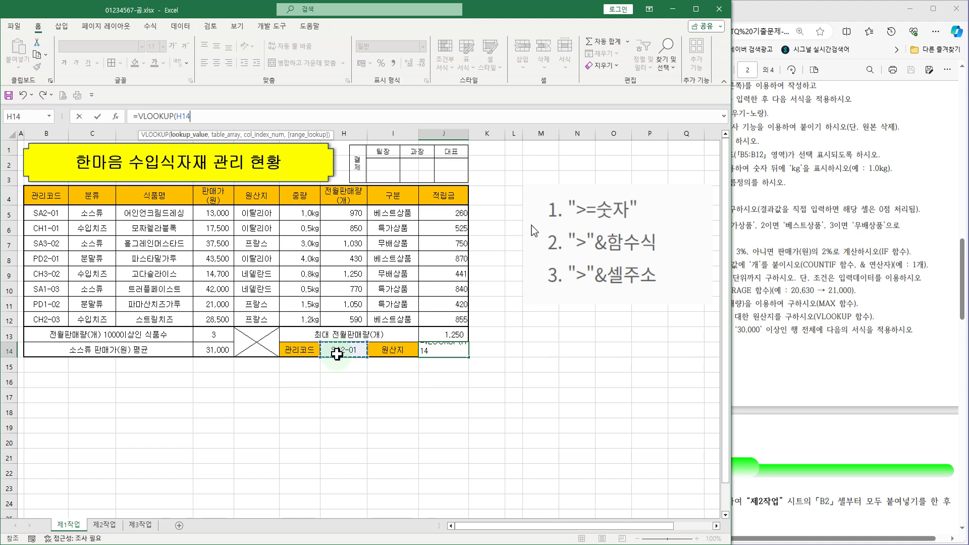
click(206, 118)
text(,)
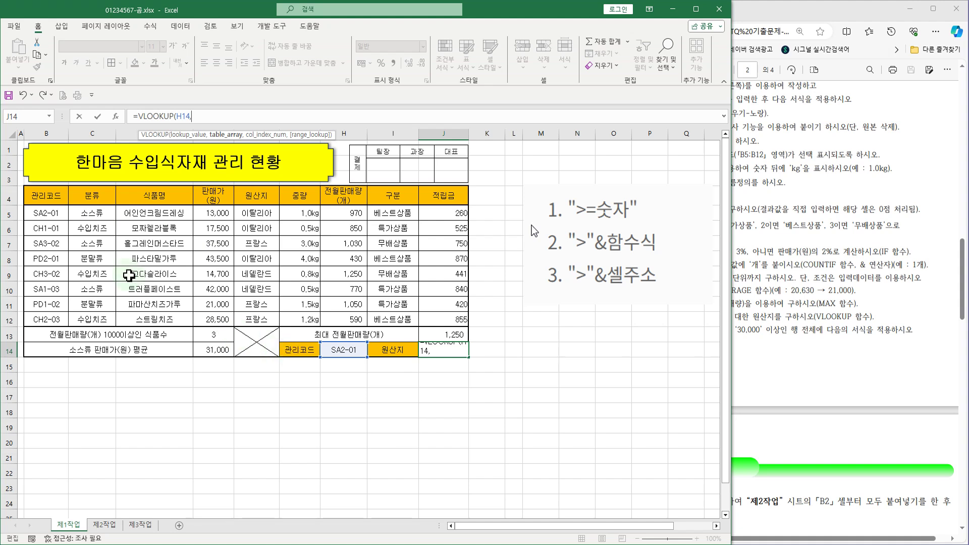
Step: Complete the J14 VLOOKUP with the table range B5:F12, column number 5 and FALSE for exact match, and enter it
drag(49, 212, 279, 321)
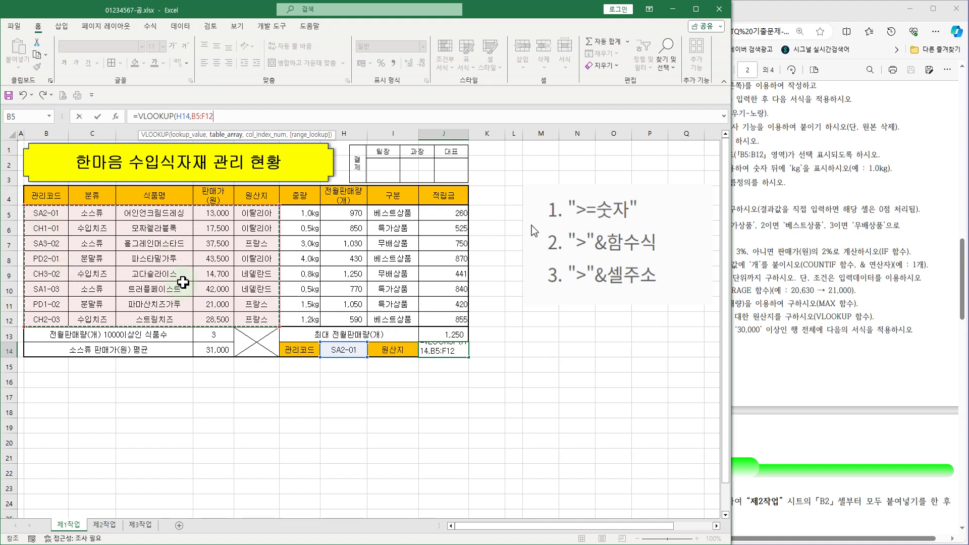
text(,5)
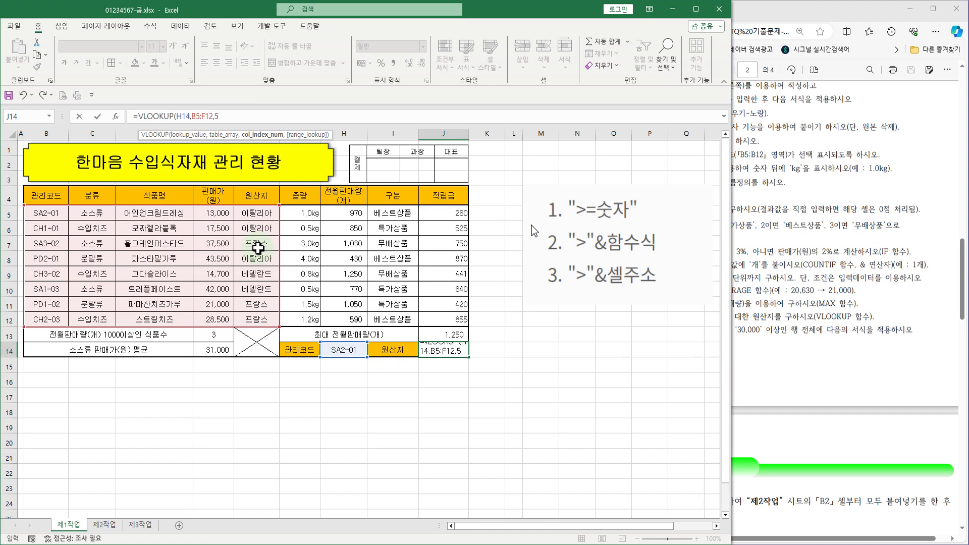
text(,)
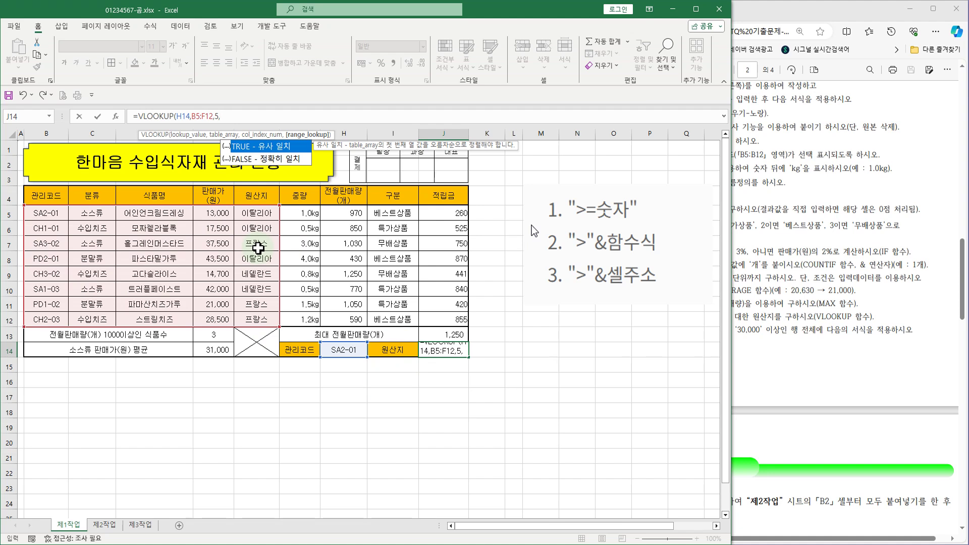
double_click(277, 166)
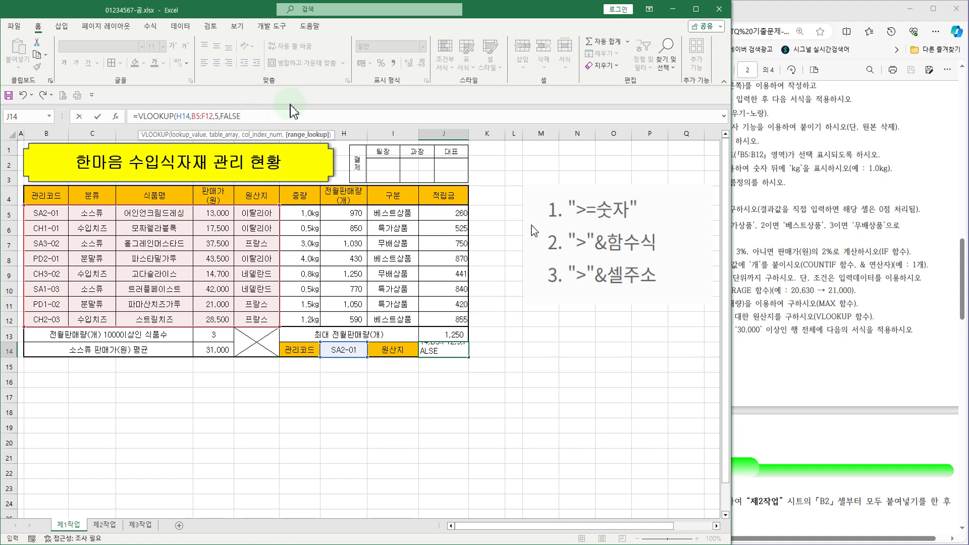
text())
key(Return)
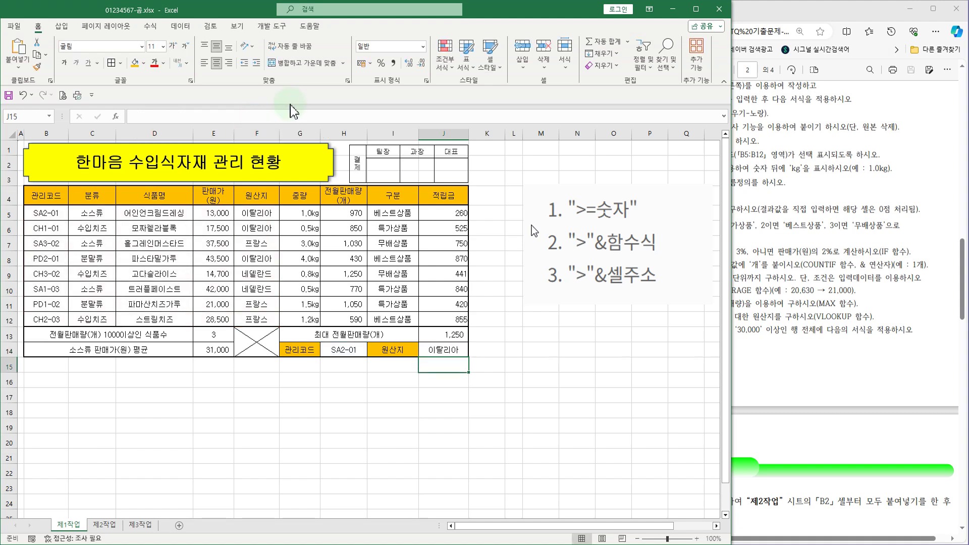
Step: Test the 원산지 lookup by setting the H14 관리코드 to PD2-01, CH3-02, SA1-03, CH2-03 and back to SA2-01
click(435, 351)
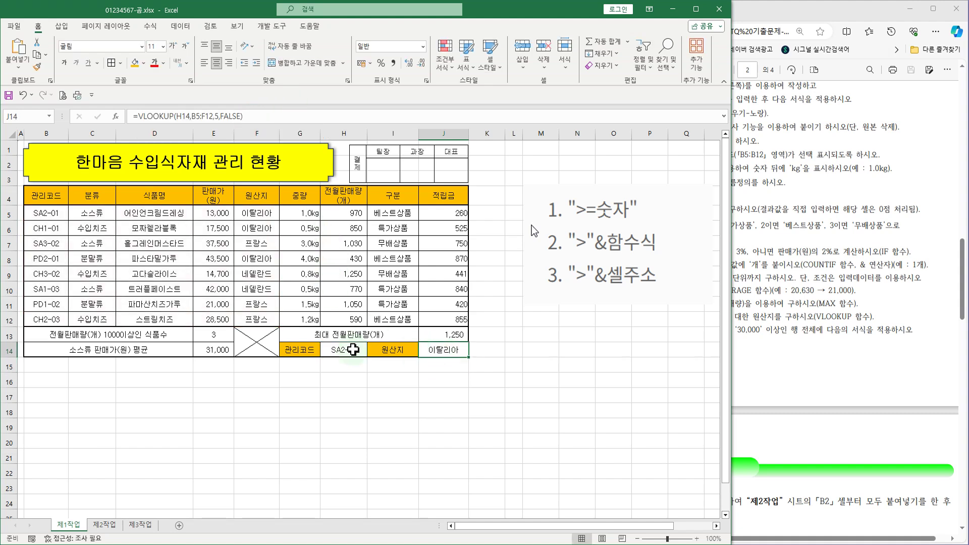
click(352, 349)
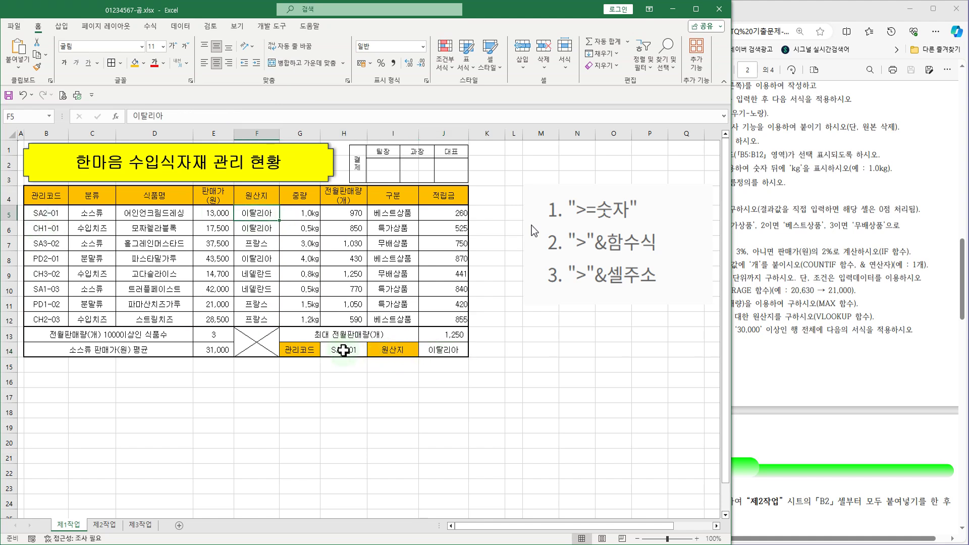
click(371, 351)
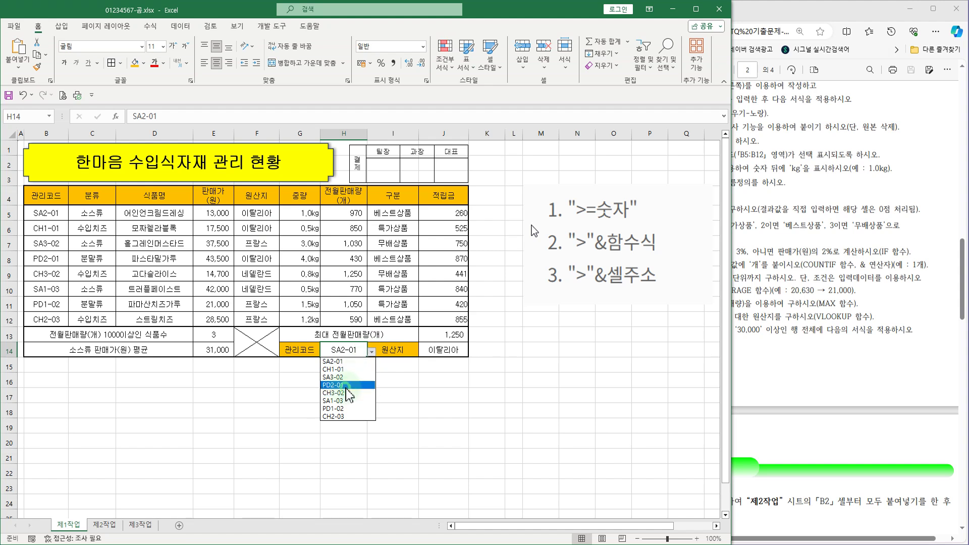
click(345, 386)
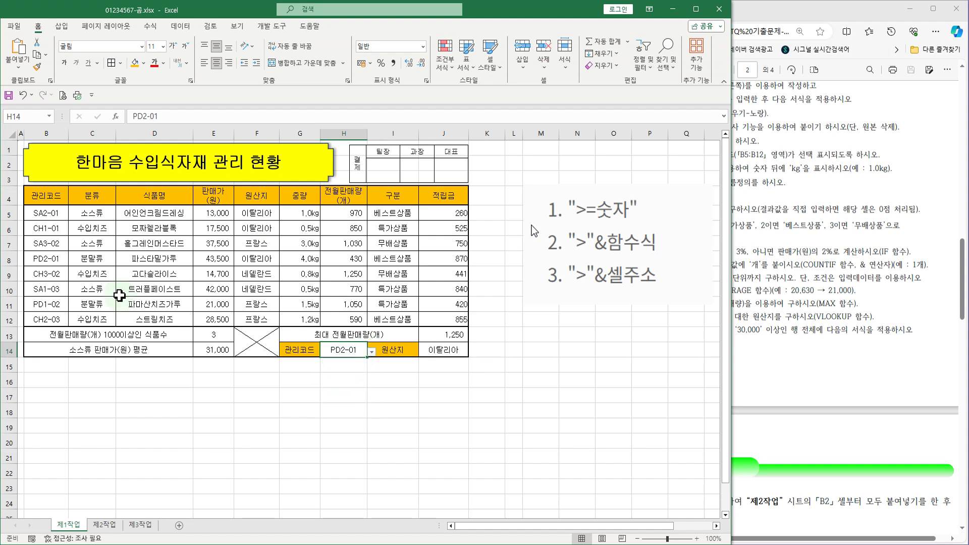
click(372, 352)
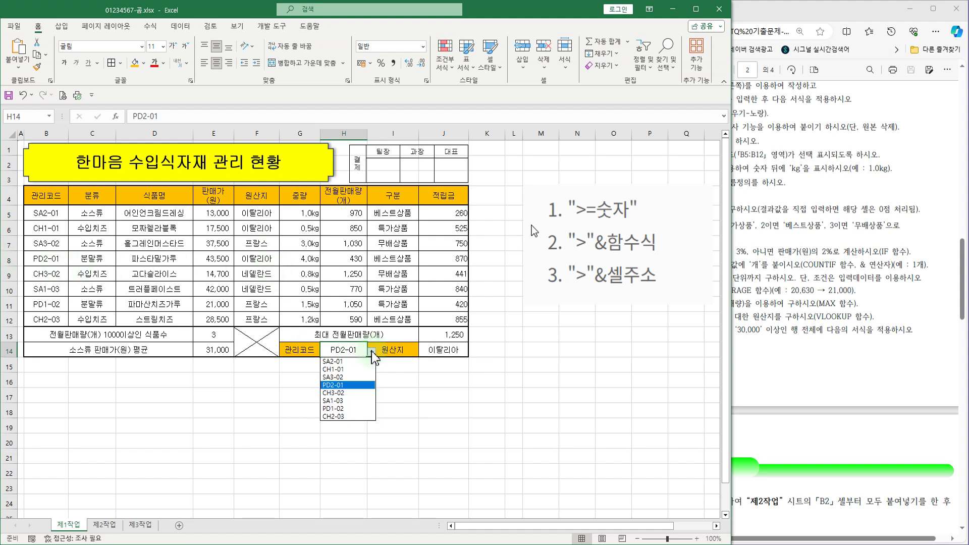
click(336, 392)
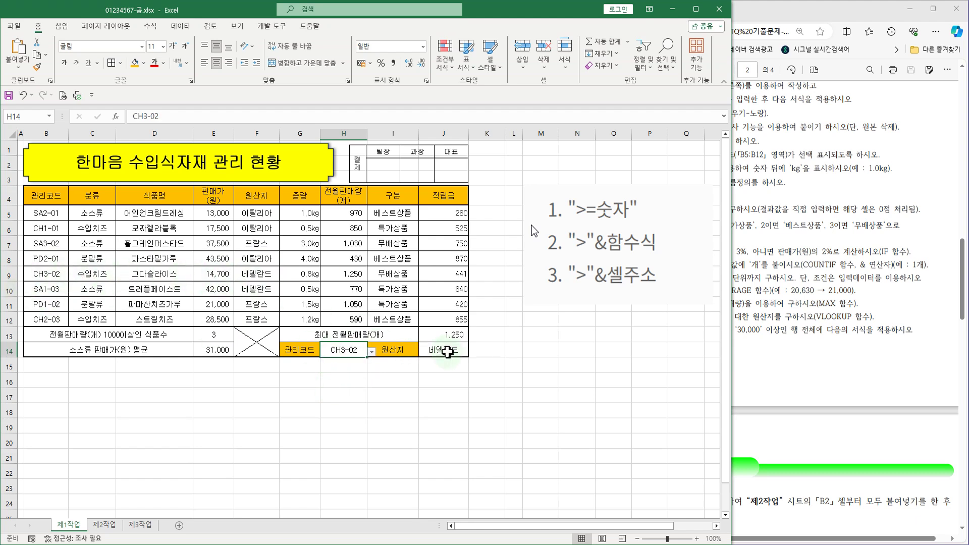
click(371, 351)
click(340, 399)
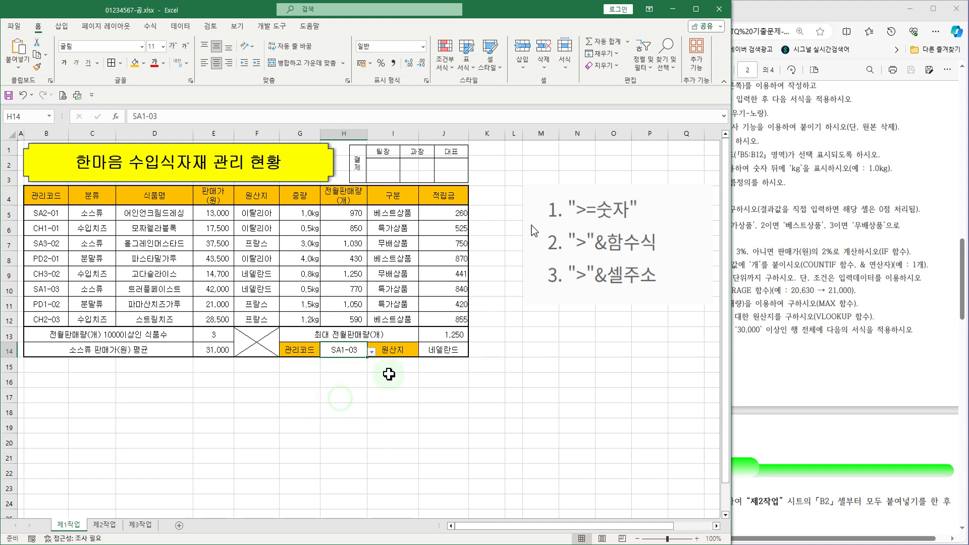
click(372, 351)
click(336, 418)
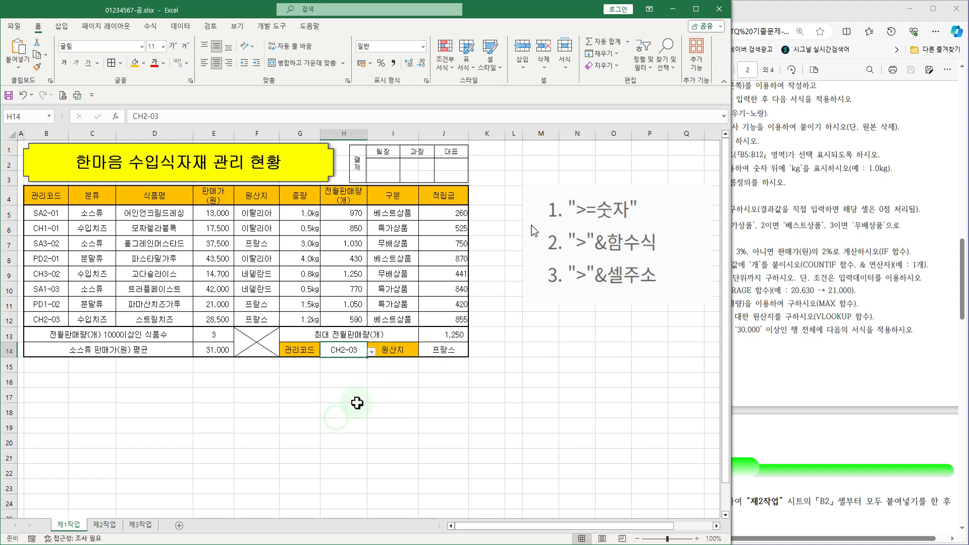
click(372, 352)
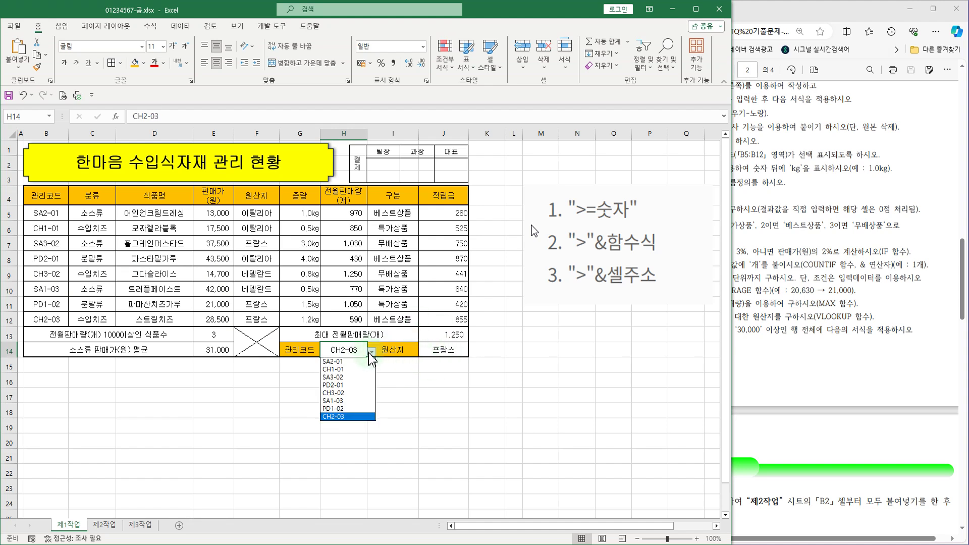
click(336, 361)
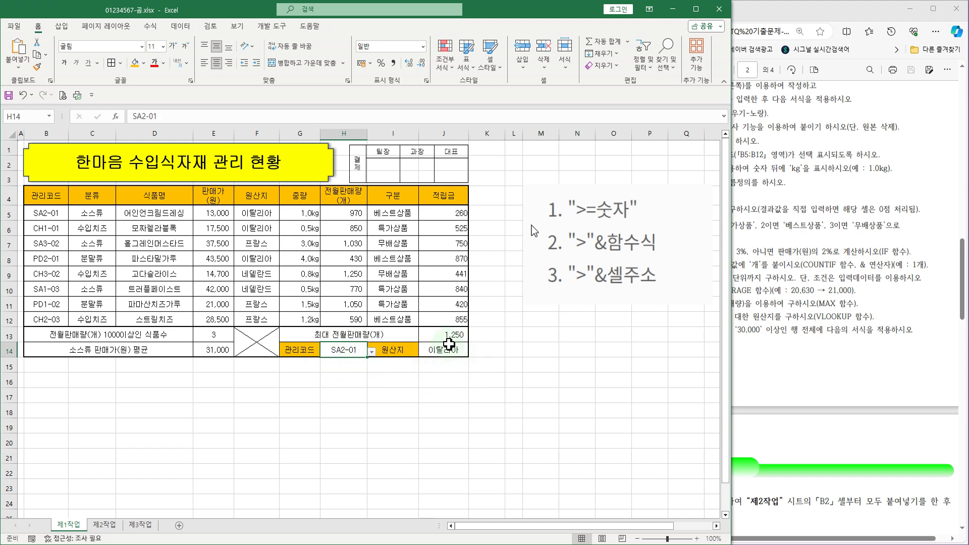
Step: Switch to the exam PDF and read condition (7) on formula-based conditional formatting of whole rows by 판매가(원), including the required font format
click(800, 274)
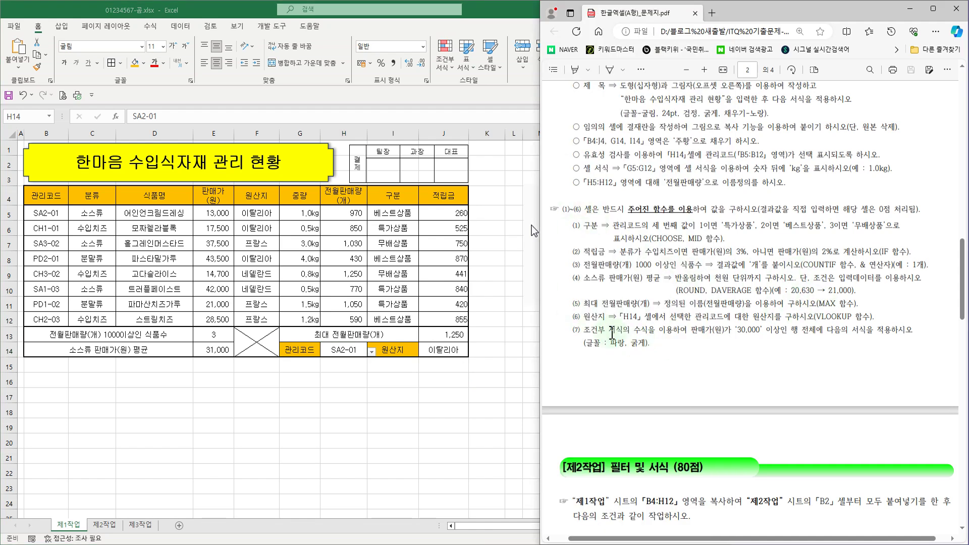
drag(583, 330, 648, 333)
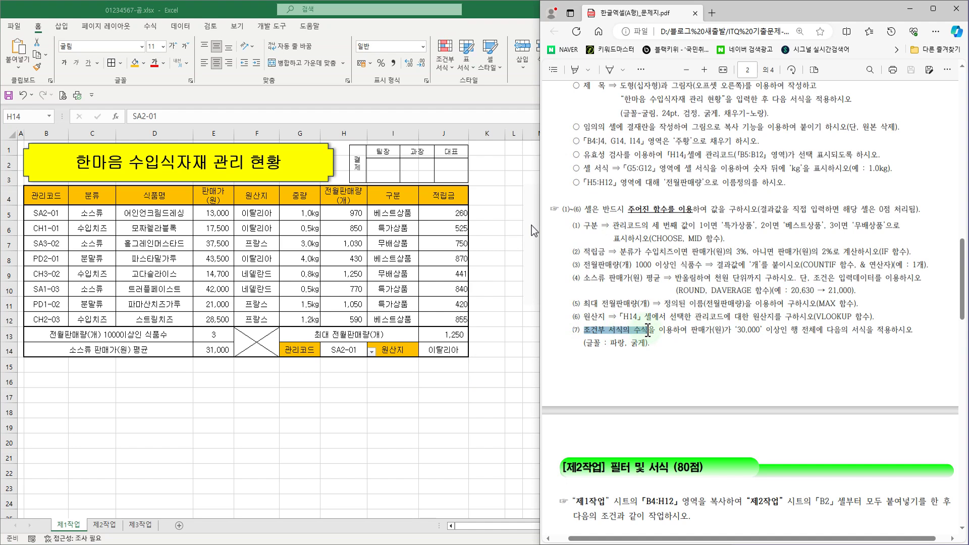
click(694, 347)
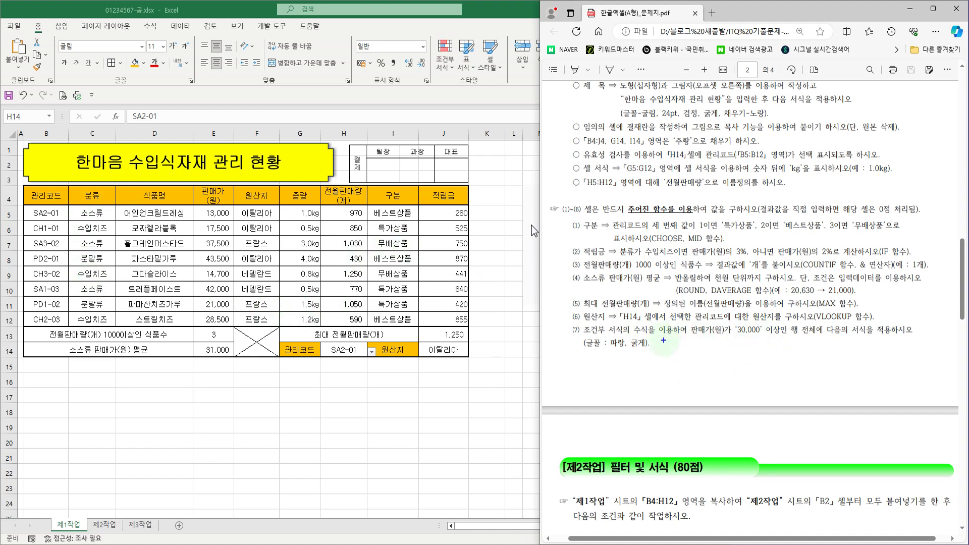
drag(637, 331, 872, 337)
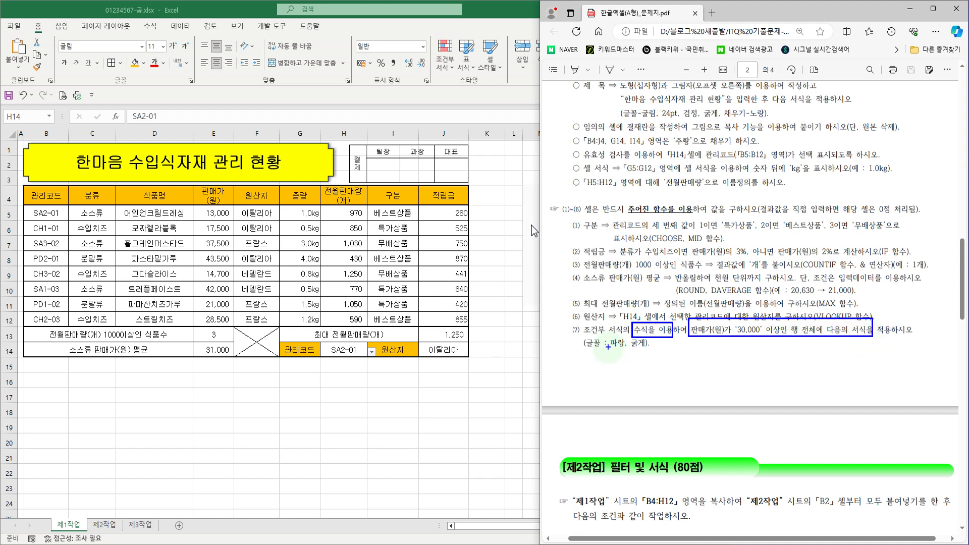
drag(609, 352, 652, 351)
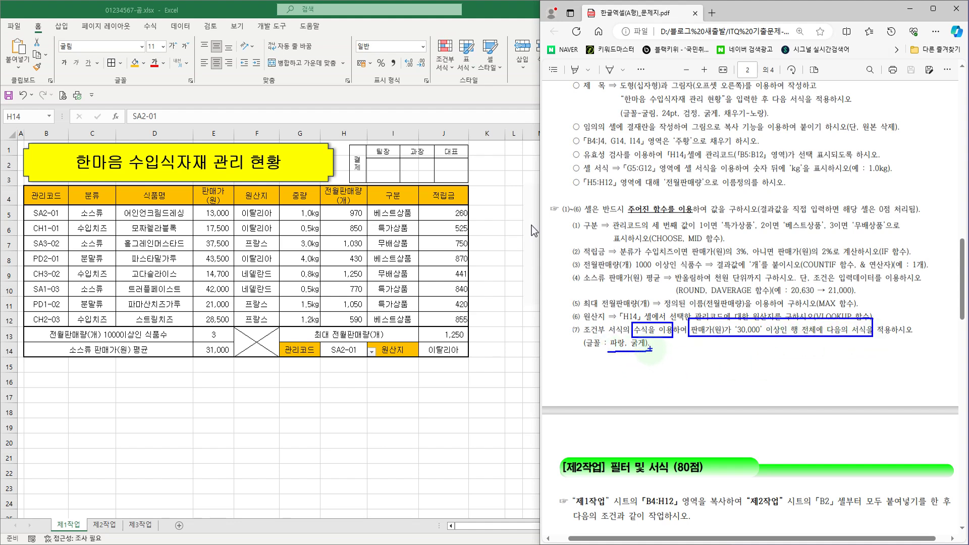
key(Escape)
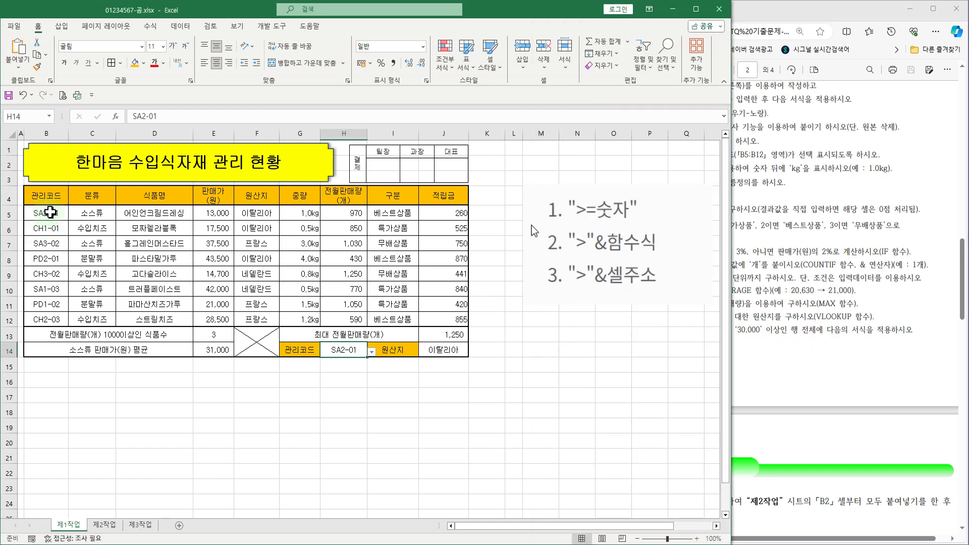
Step: Return to Excel and start a new conditional formatting rule for B5:J12 that uses a formula to determine the cells
drag(50, 213, 432, 322)
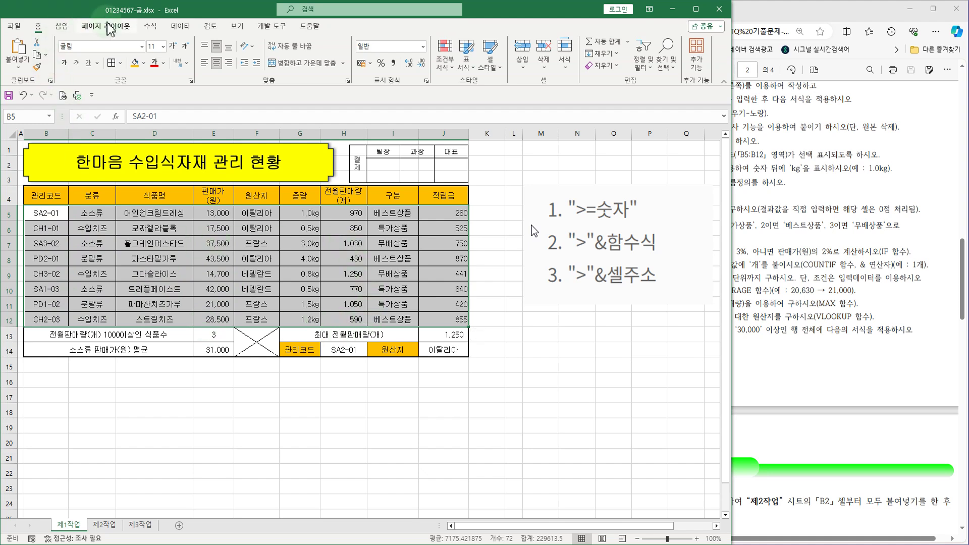
click(452, 73)
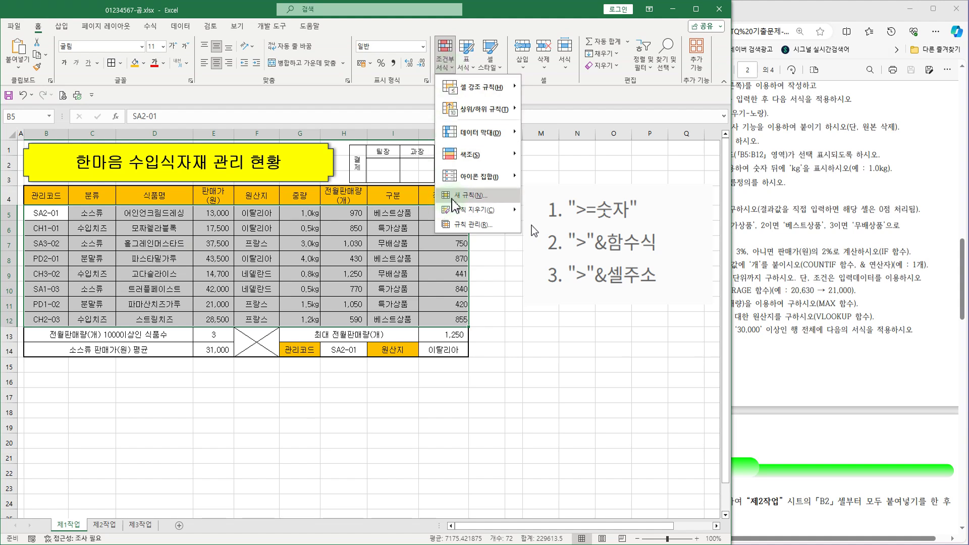
click(466, 200)
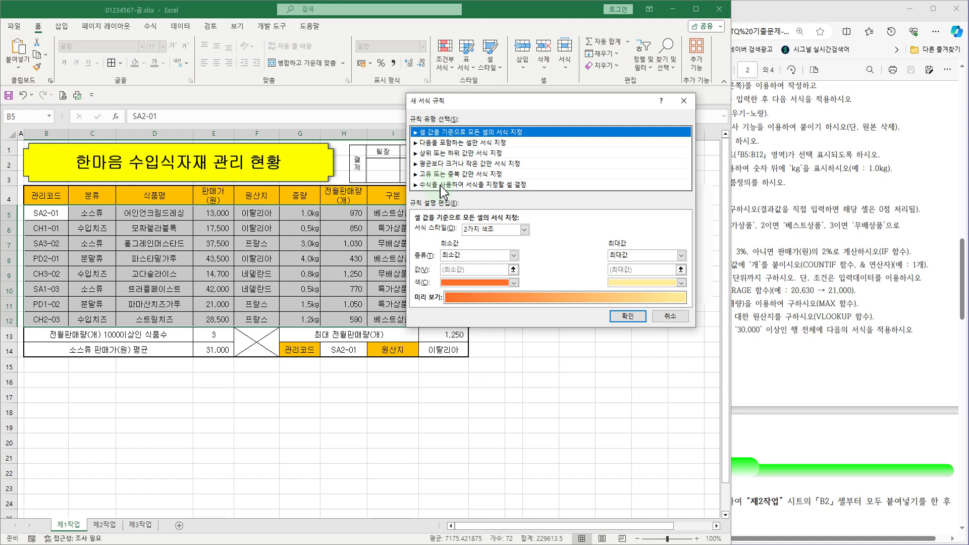
click(440, 185)
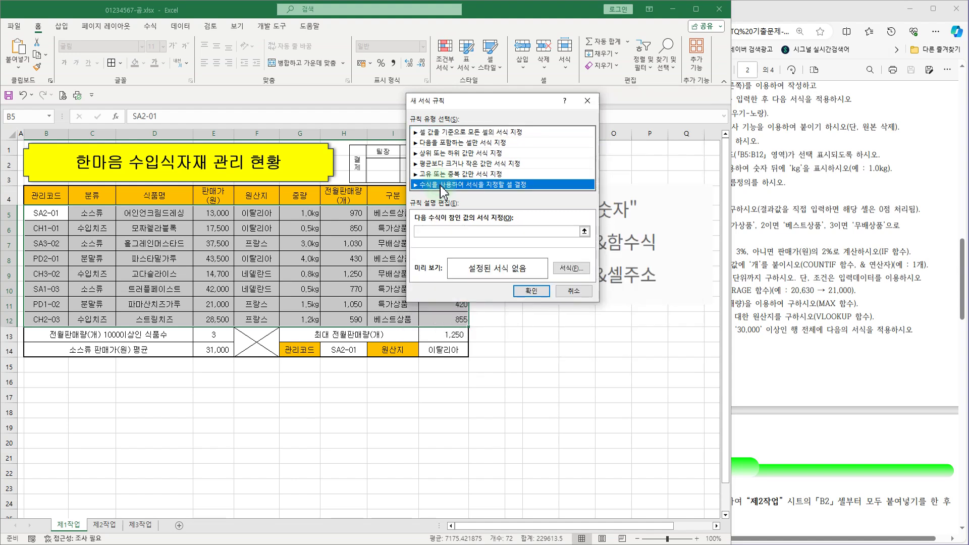
Step: Set the rule's formula to =$E5>=30000, referencing the first 판매가 cell with only its column locked
click(432, 231)
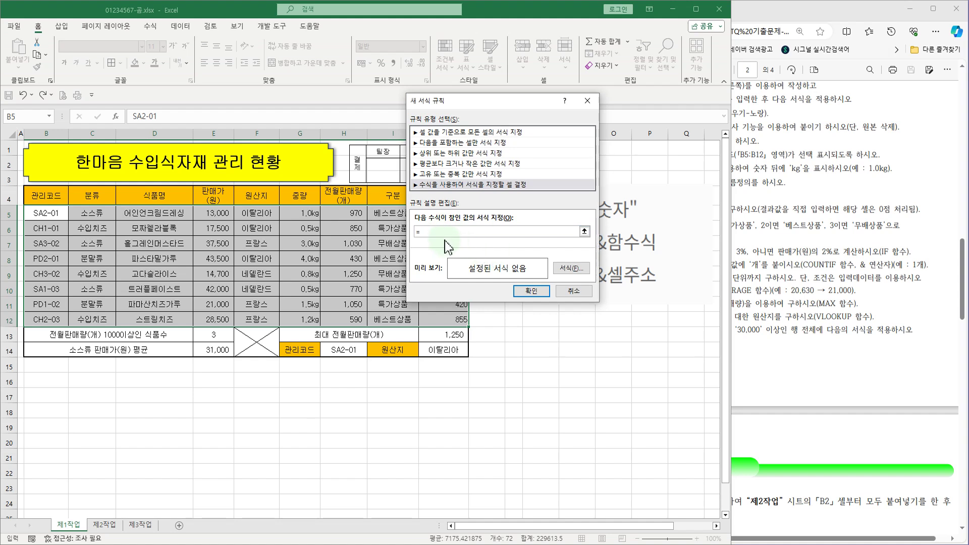
click(216, 212)
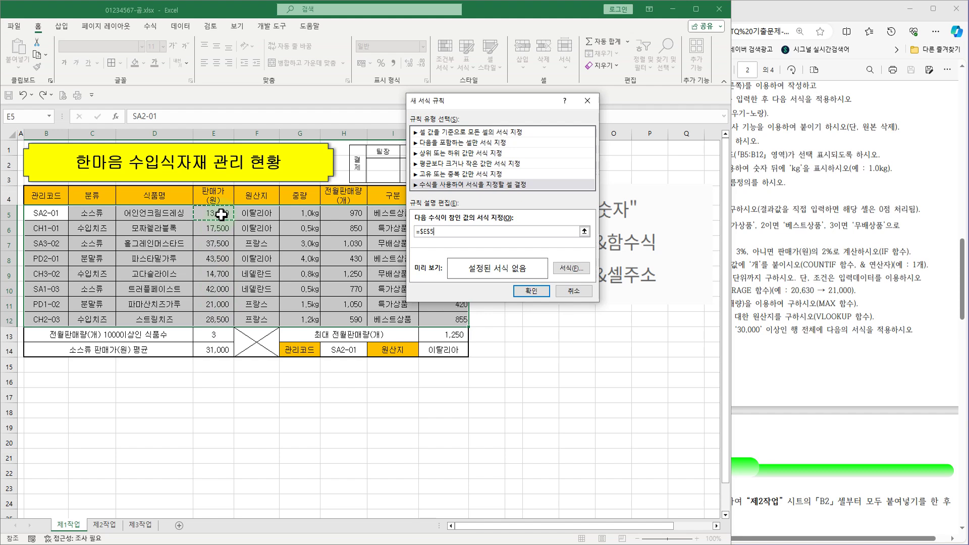
click(431, 233)
click(461, 234)
key(BackSpace)
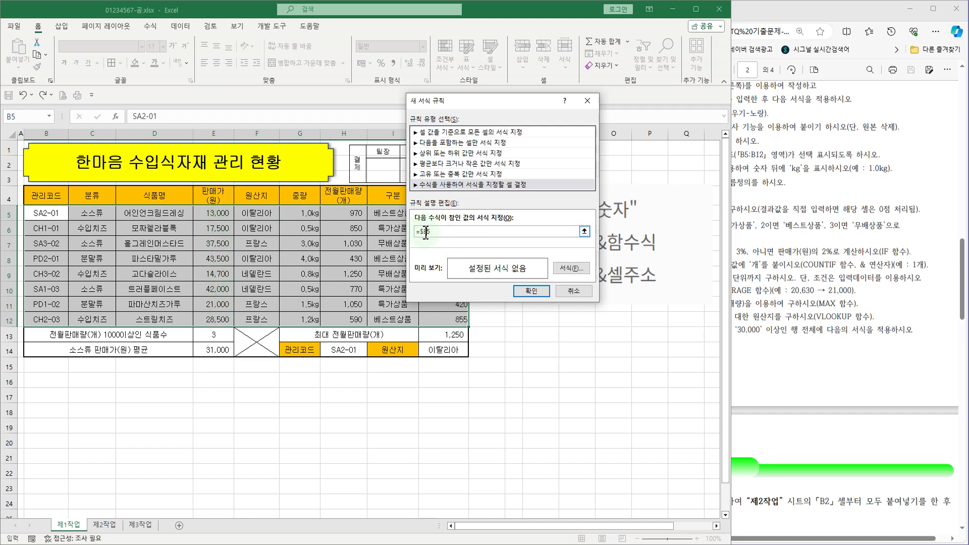
drag(420, 232, 424, 232)
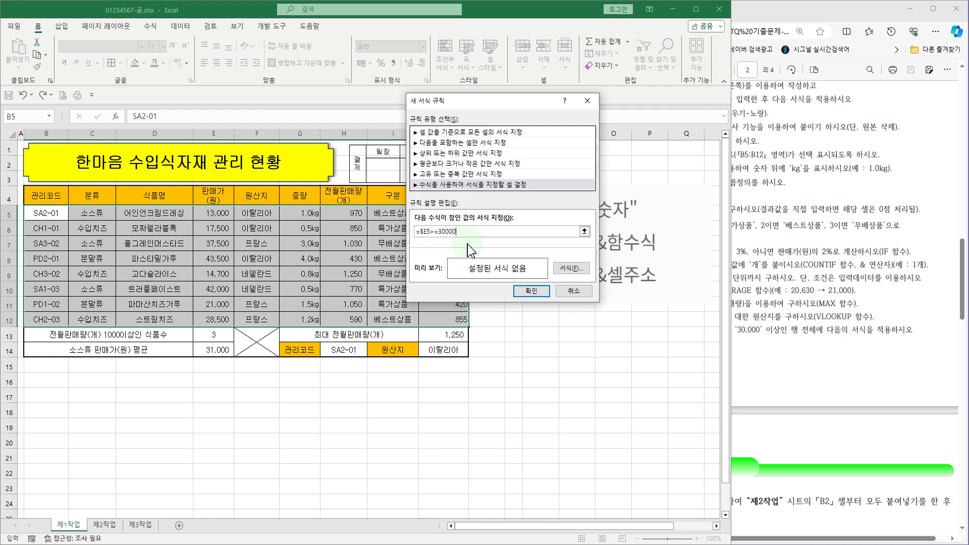
Step: Set the rule's font format to bold (굵게) in standard blue (파랑) and apply the conditional formatting to the selected rows
click(567, 267)
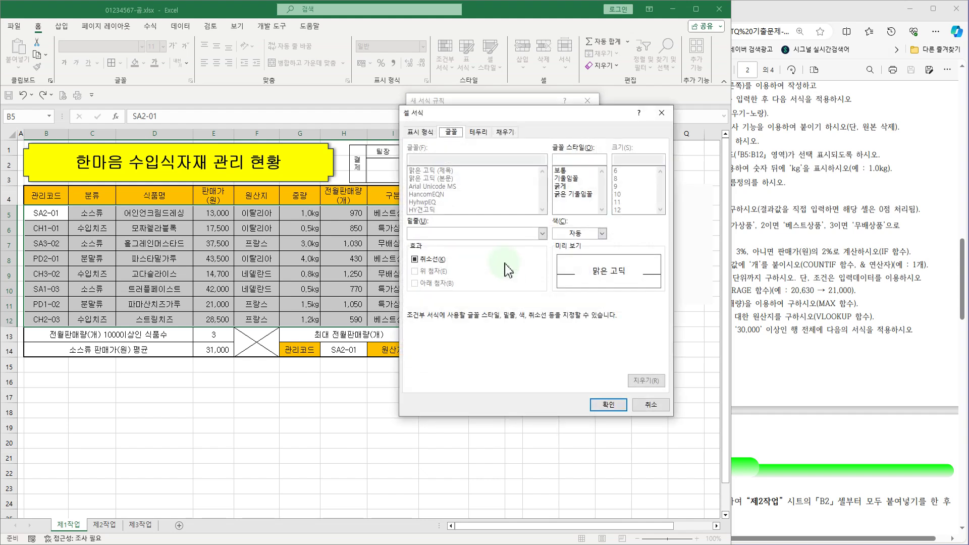
click(561, 187)
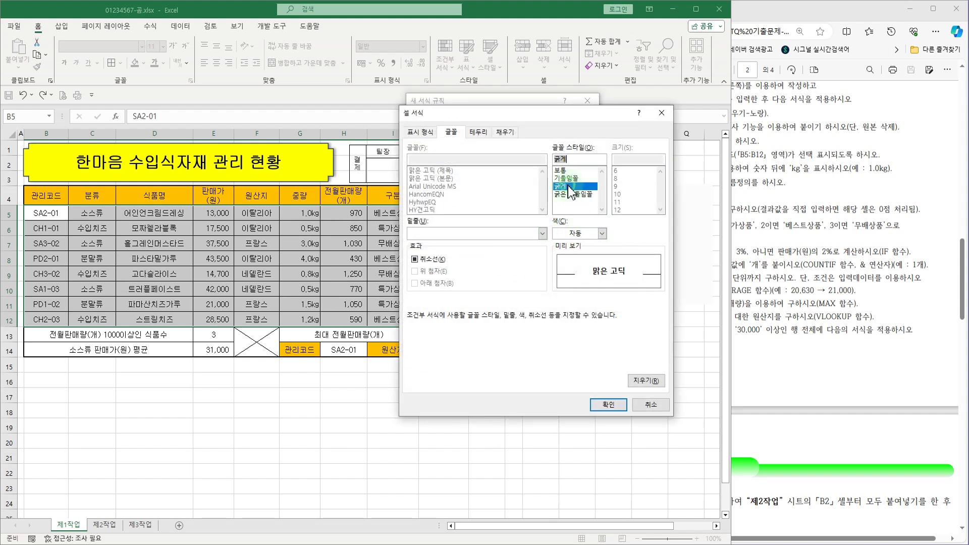
click(601, 233)
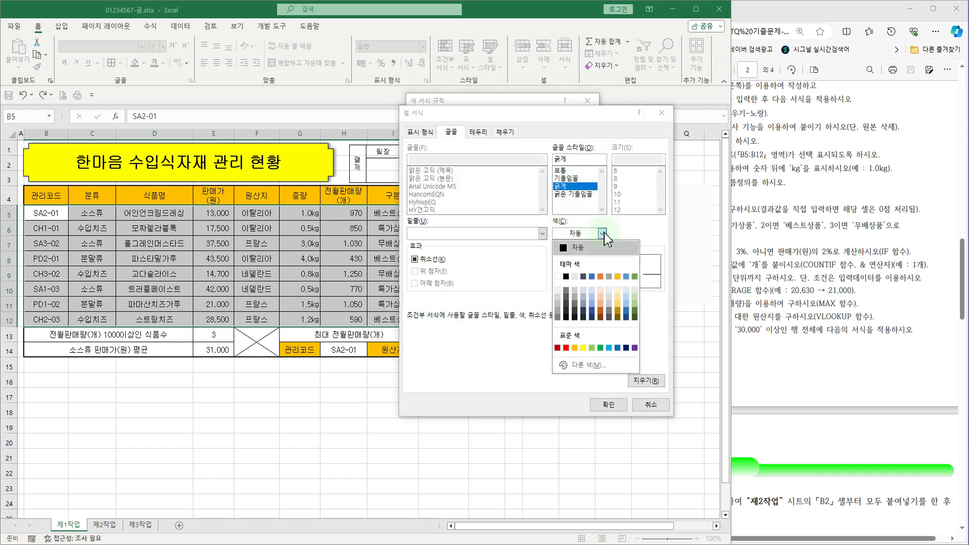
click(617, 347)
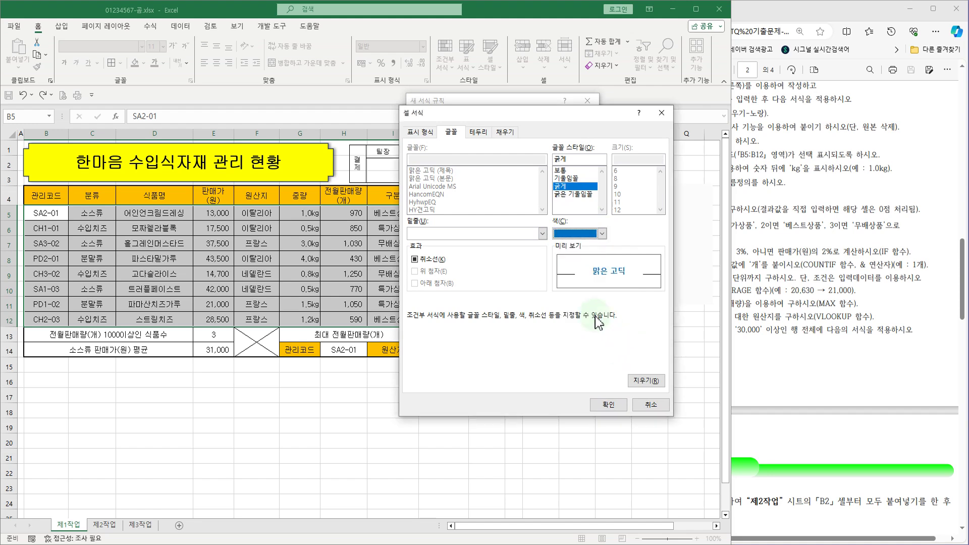
click(615, 405)
click(531, 291)
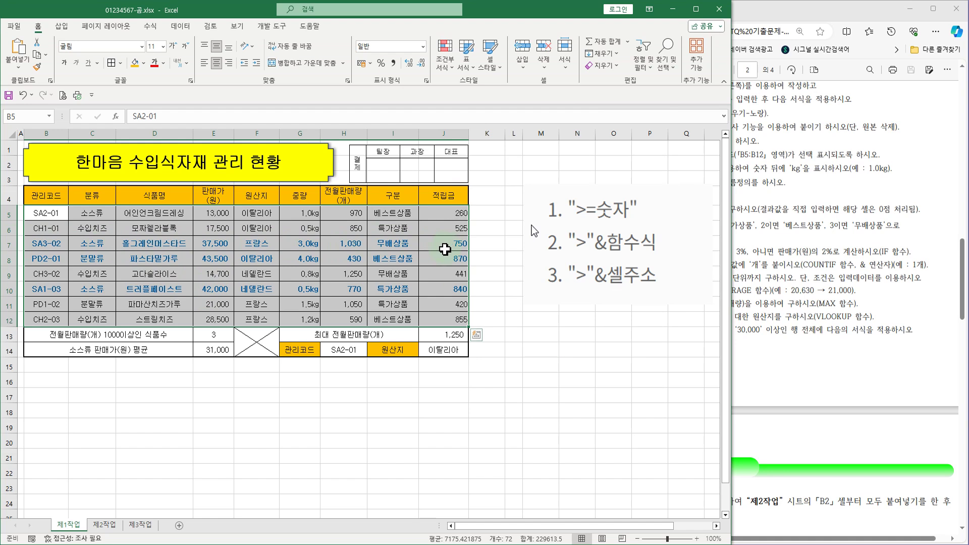
click(514, 364)
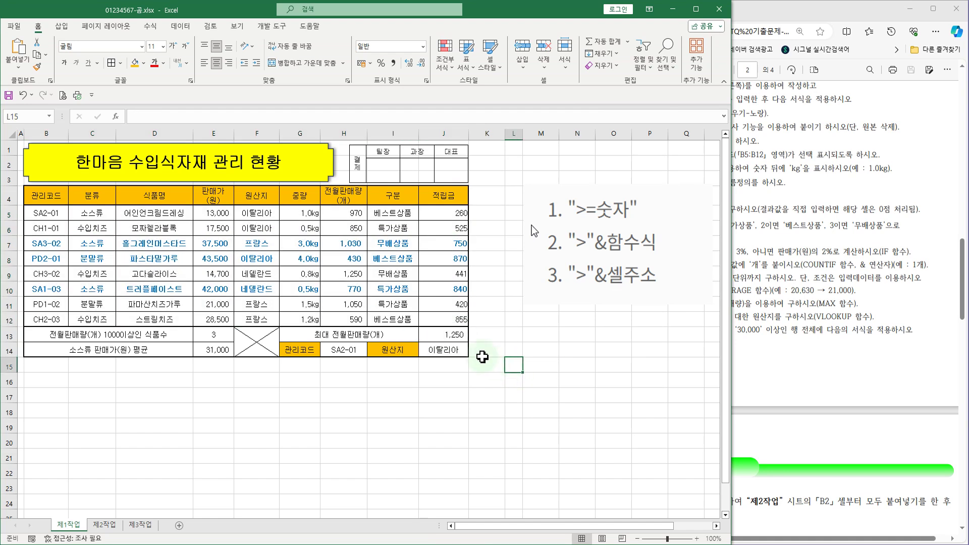
Step: Switch back to the exam PDF to review the conditions around item (7) and the 제2작업 section
click(786, 348)
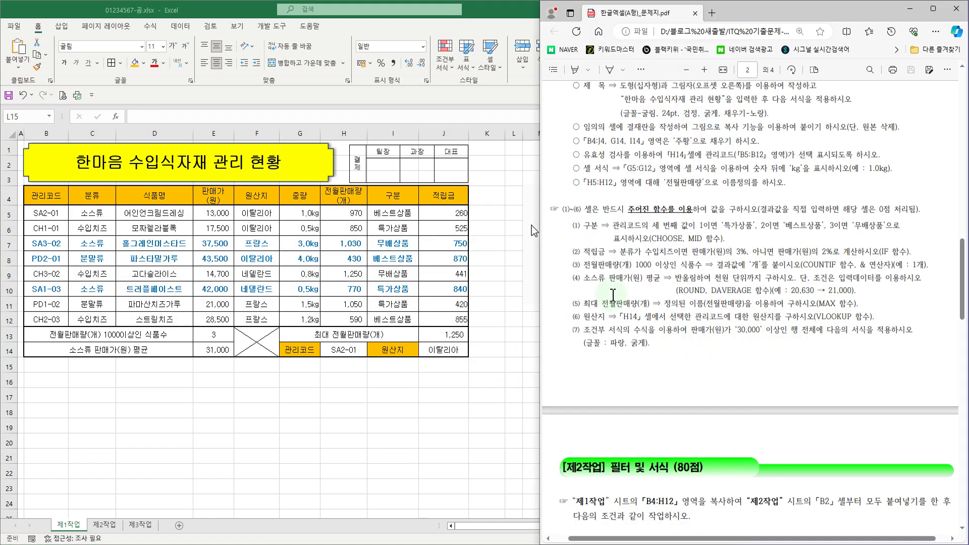